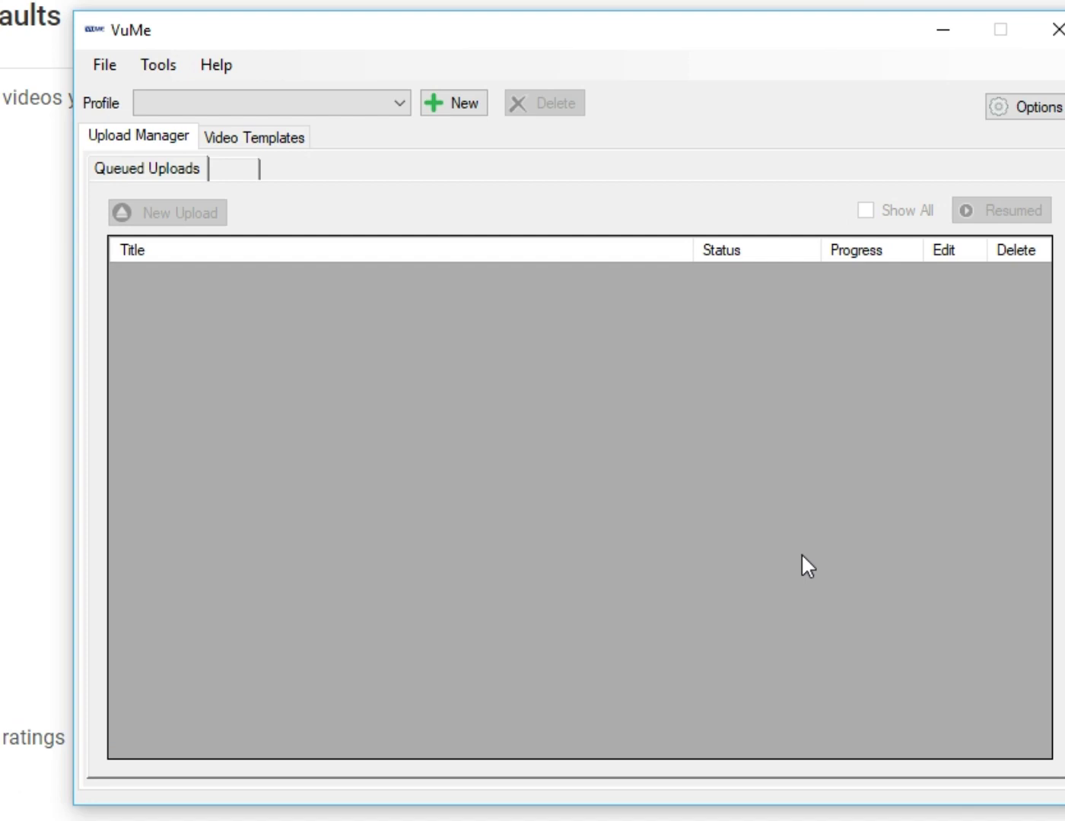
Step: Switch to the YouTube upload defaults page and read through its default description text
key(alt+Tab)
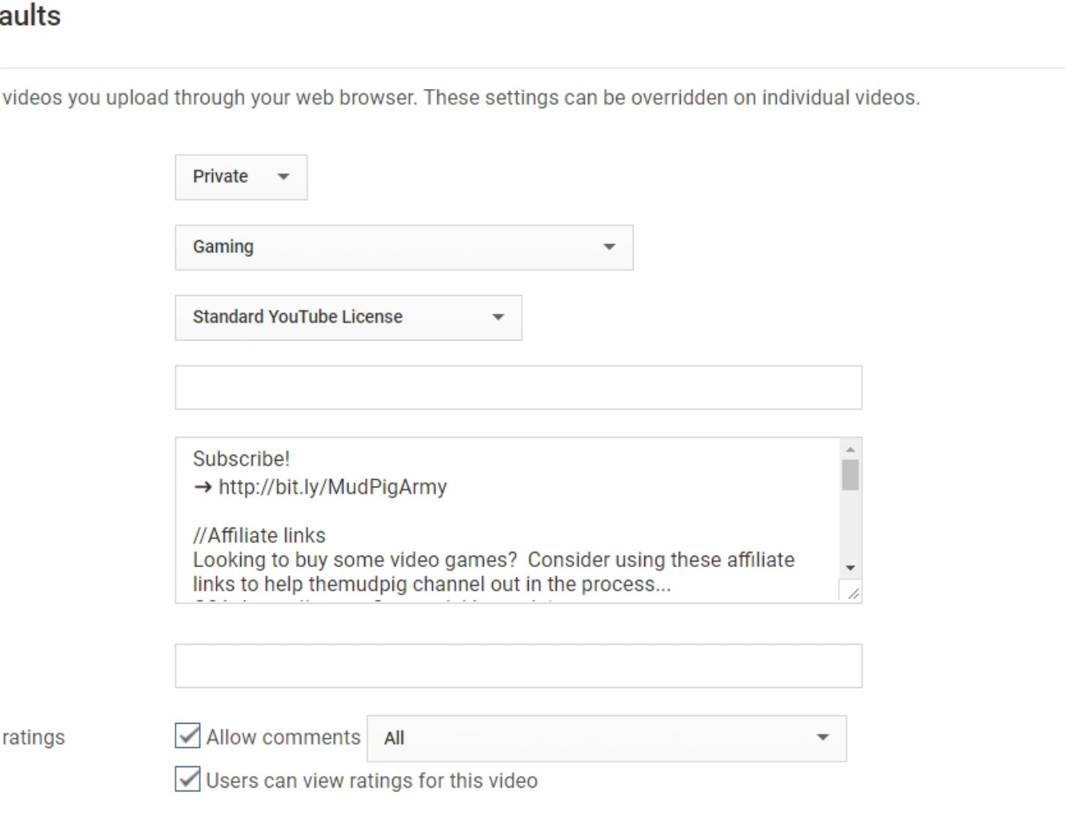
scroll(722, 533, down, 5)
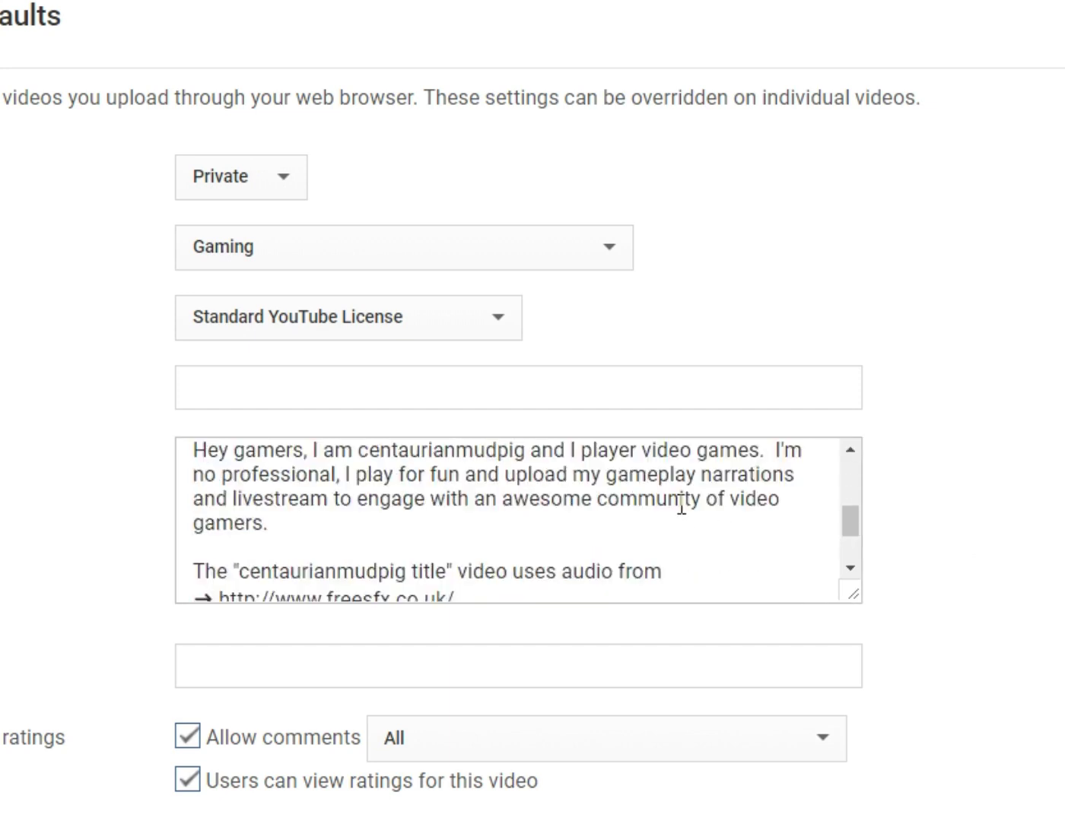
scroll(581, 513, up, 5)
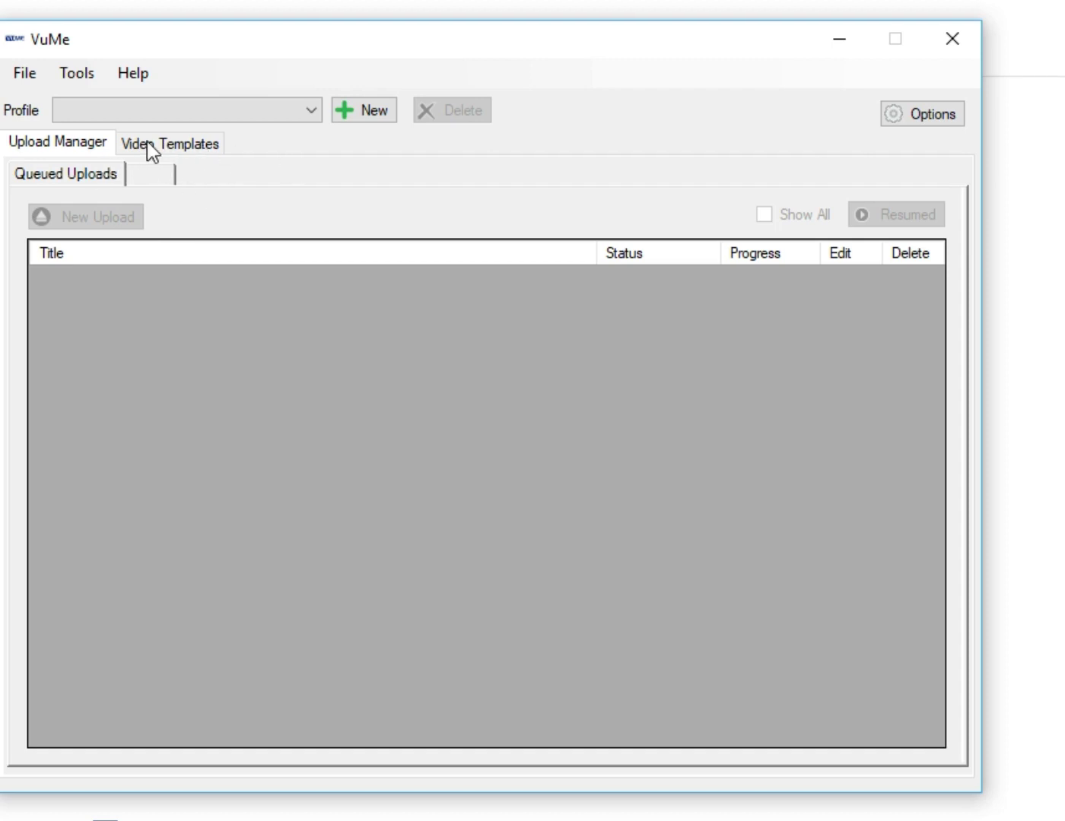
Step: In VuMe, start a new profile with the tag OTHER and link it to a YouTube account, allowing the requested access
click(297, 109)
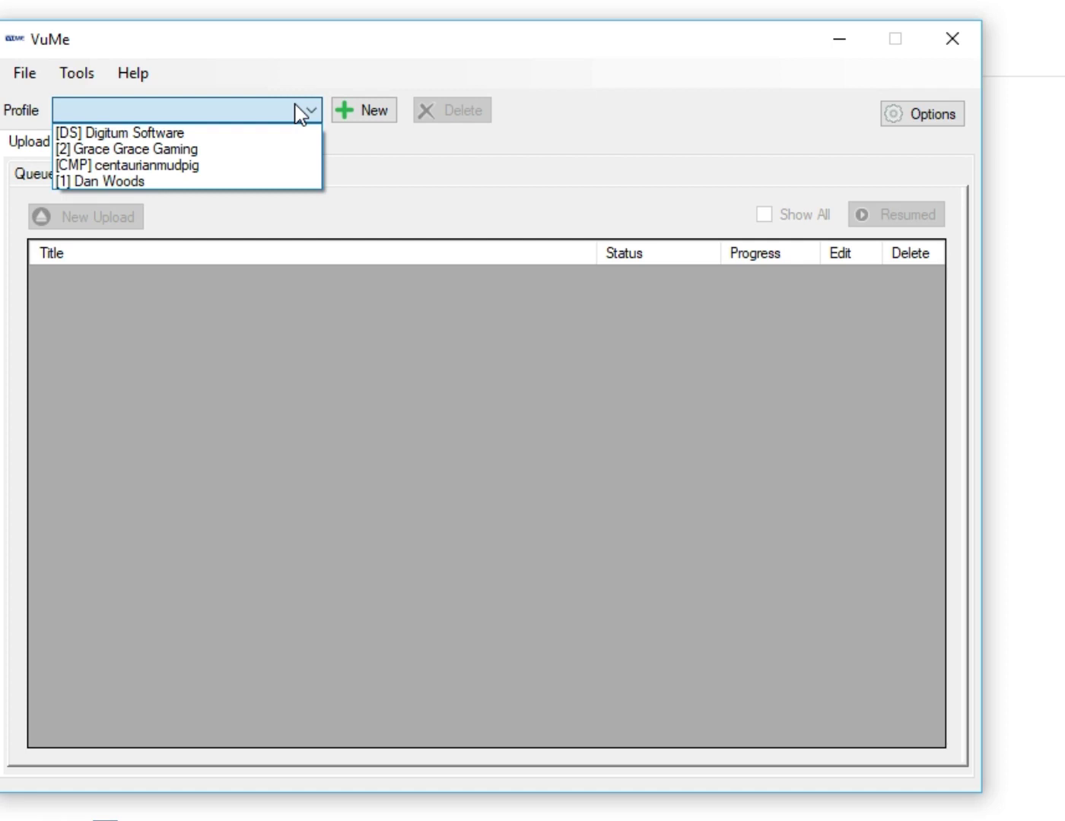
click(354, 106)
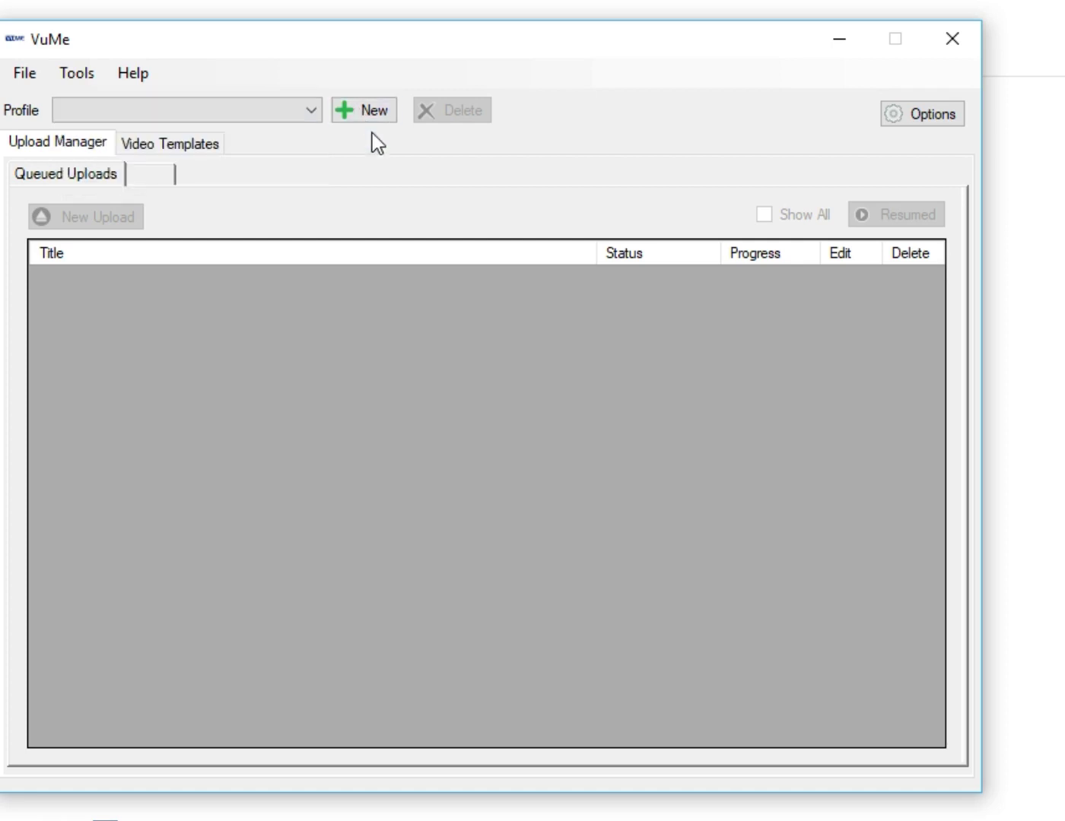
click(359, 115)
text(1)
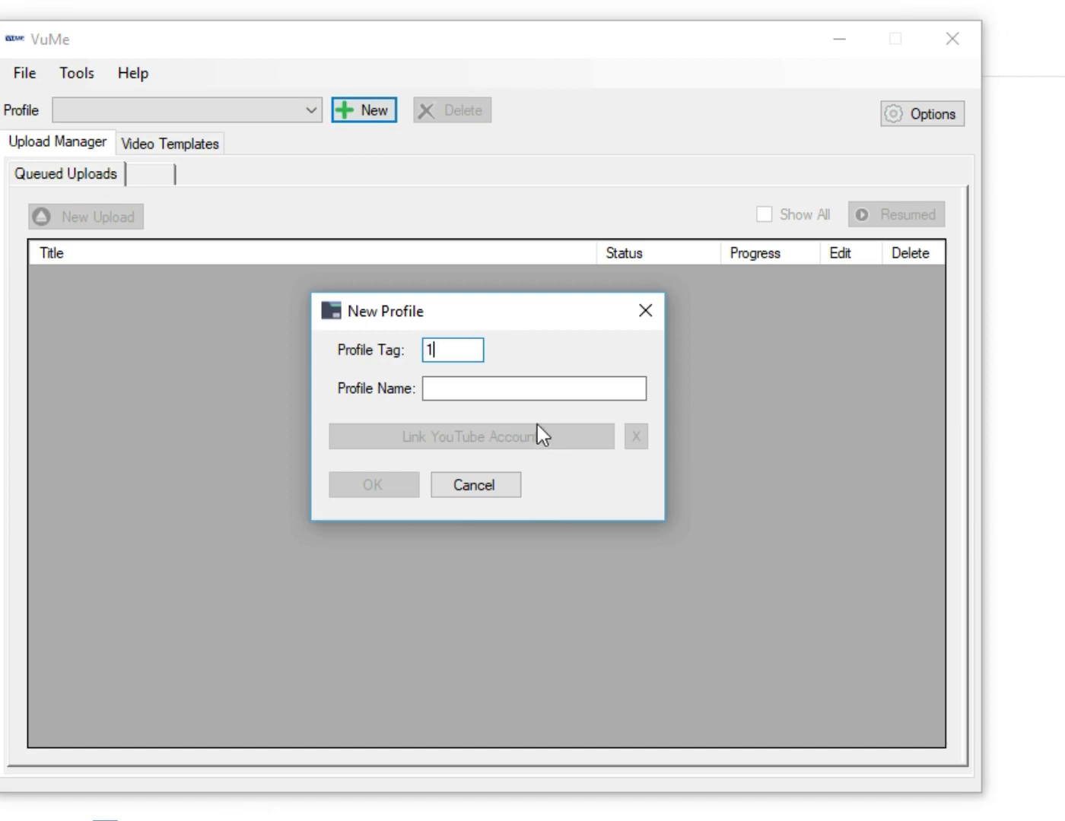
click(519, 393)
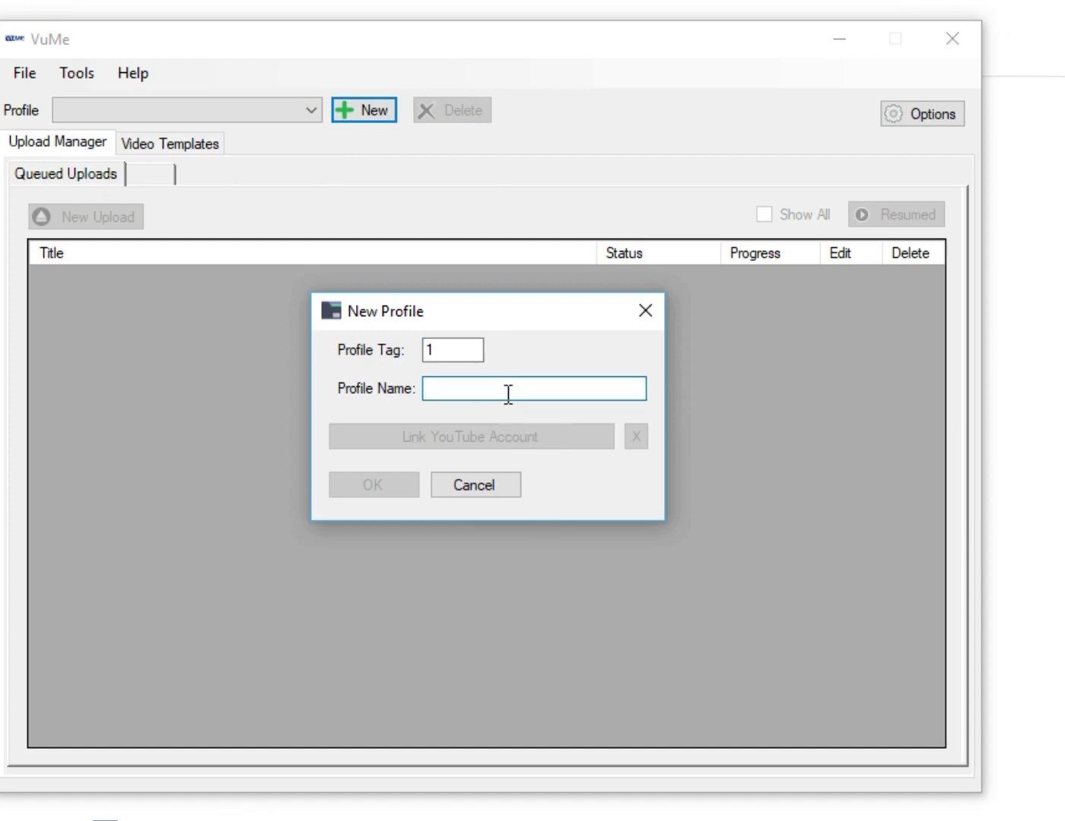
drag(461, 352, 429, 348)
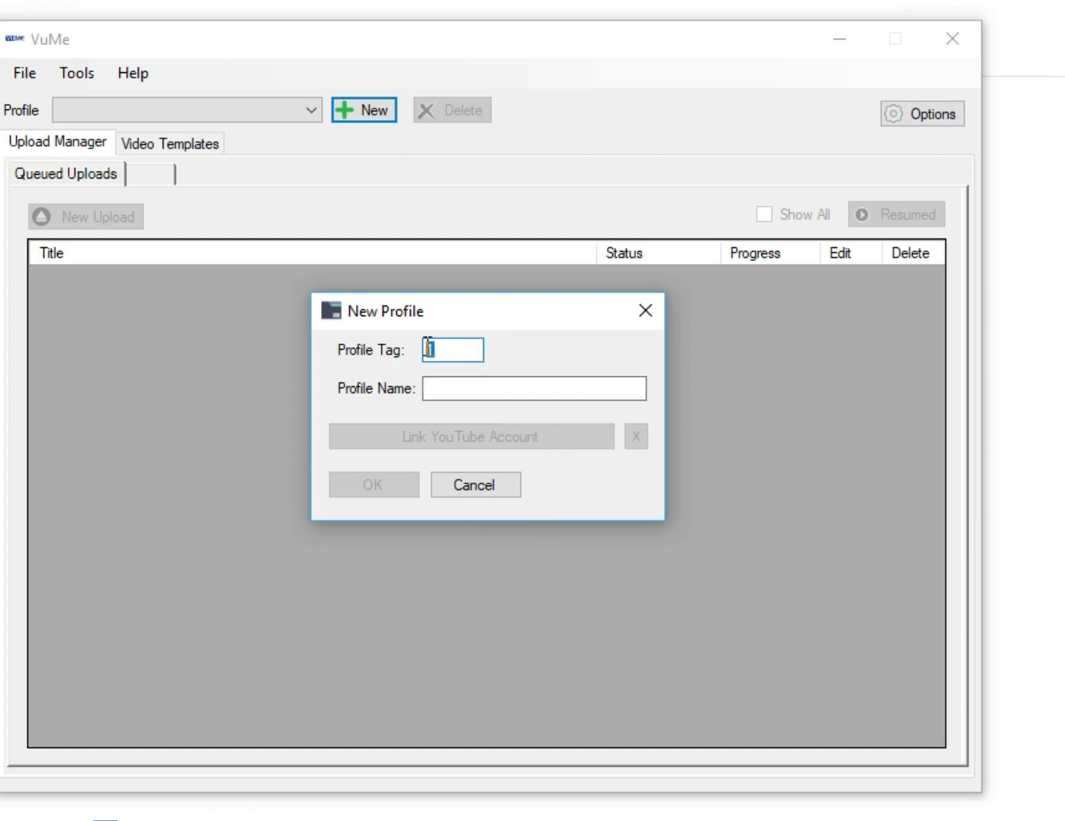
text(OTHER)
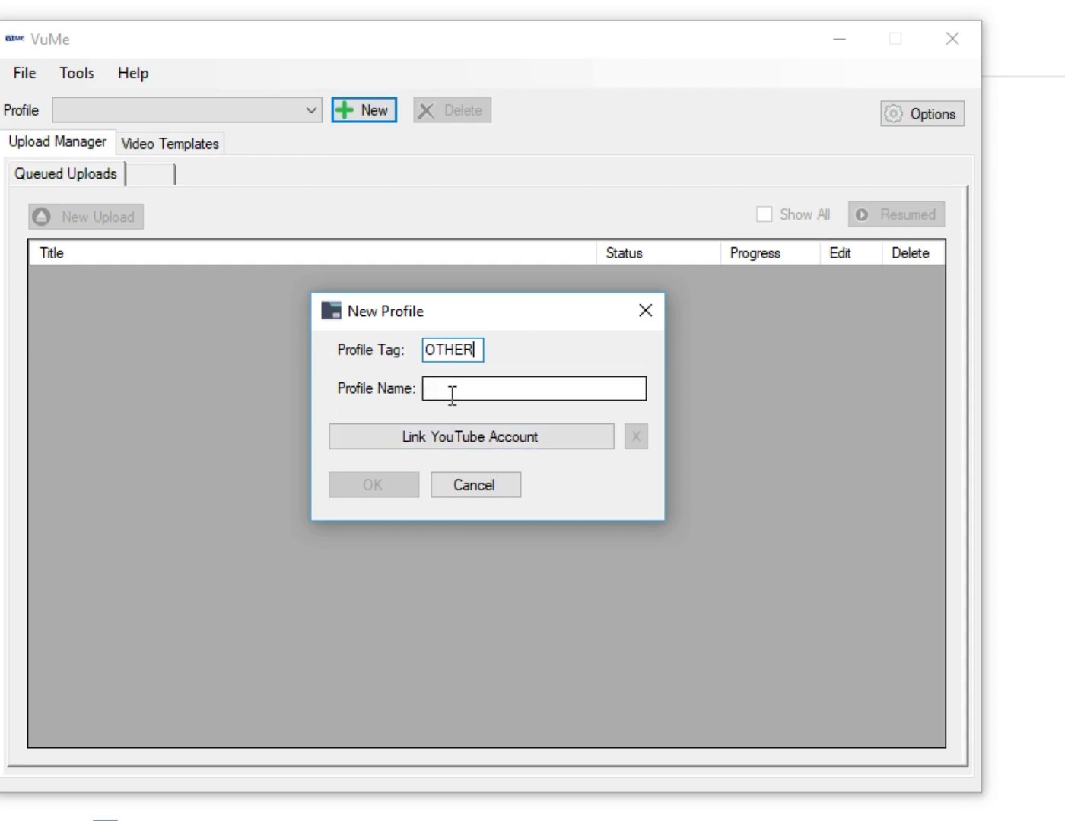
click(508, 443)
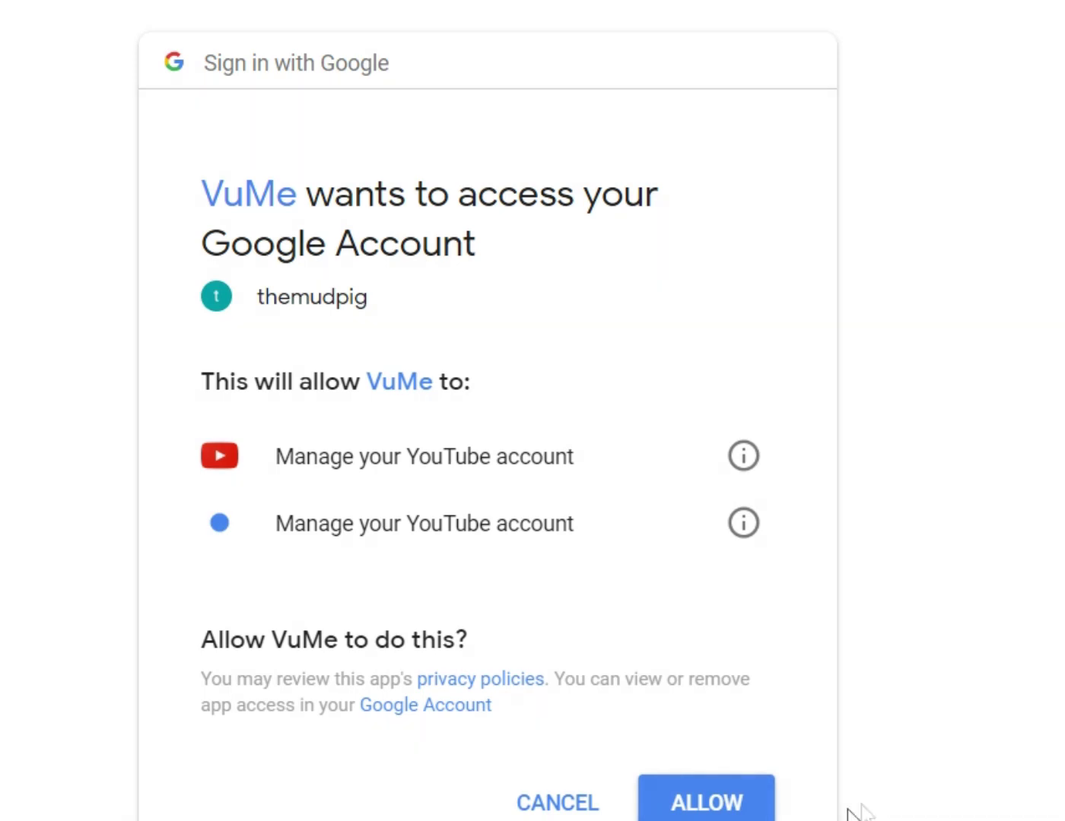
click(755, 803)
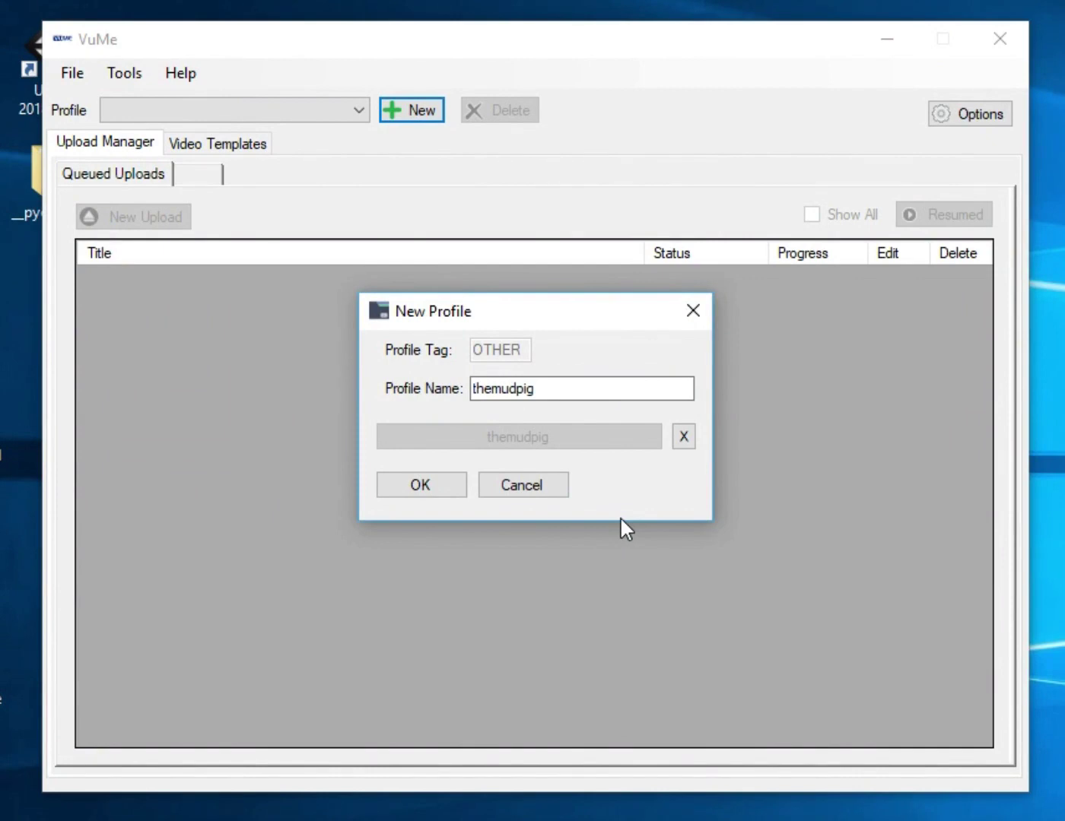
Step: Unlink the YouTube account and discard the new profile
click(682, 438)
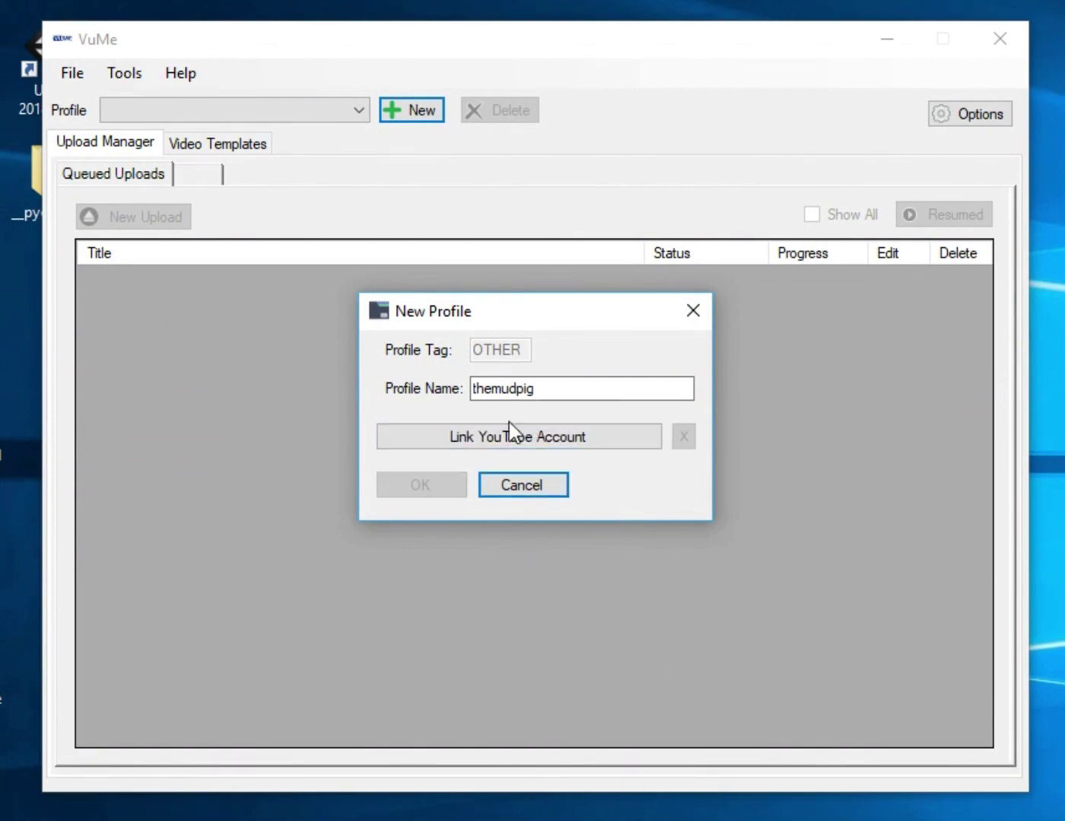
click(688, 326)
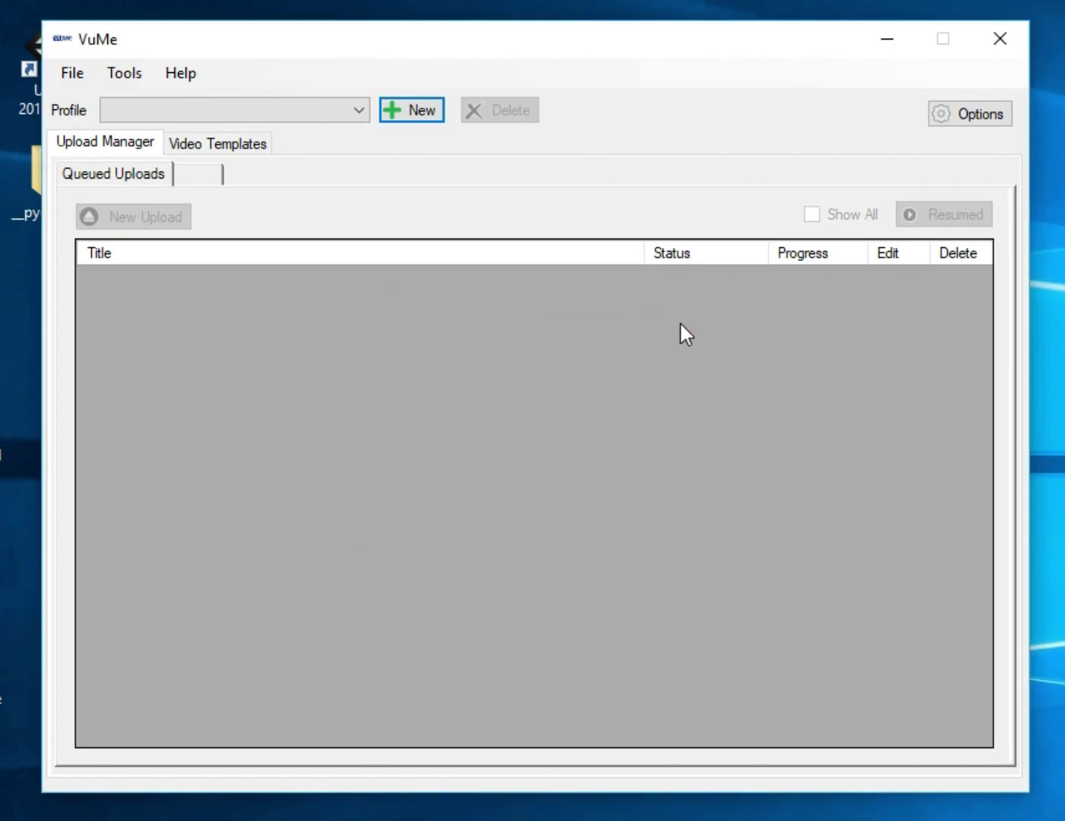
Step: Select the [DS] Digitum Software profile and show its default video template
click(206, 116)
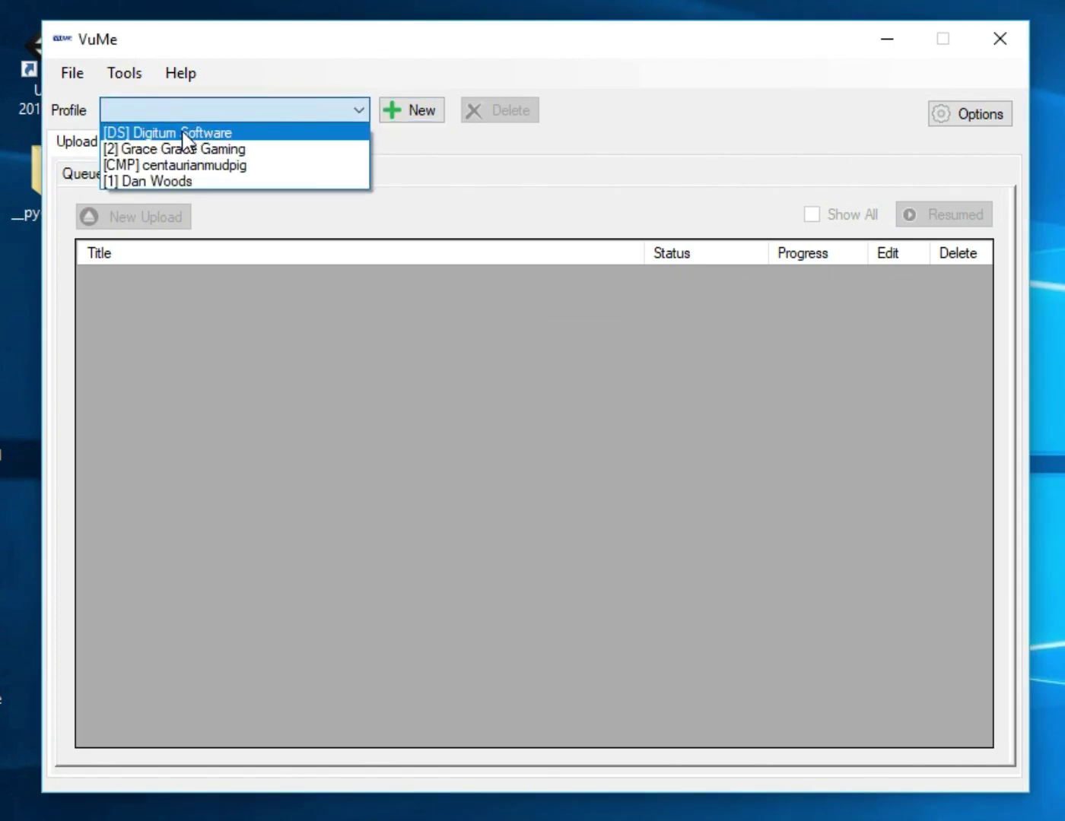
click(182, 133)
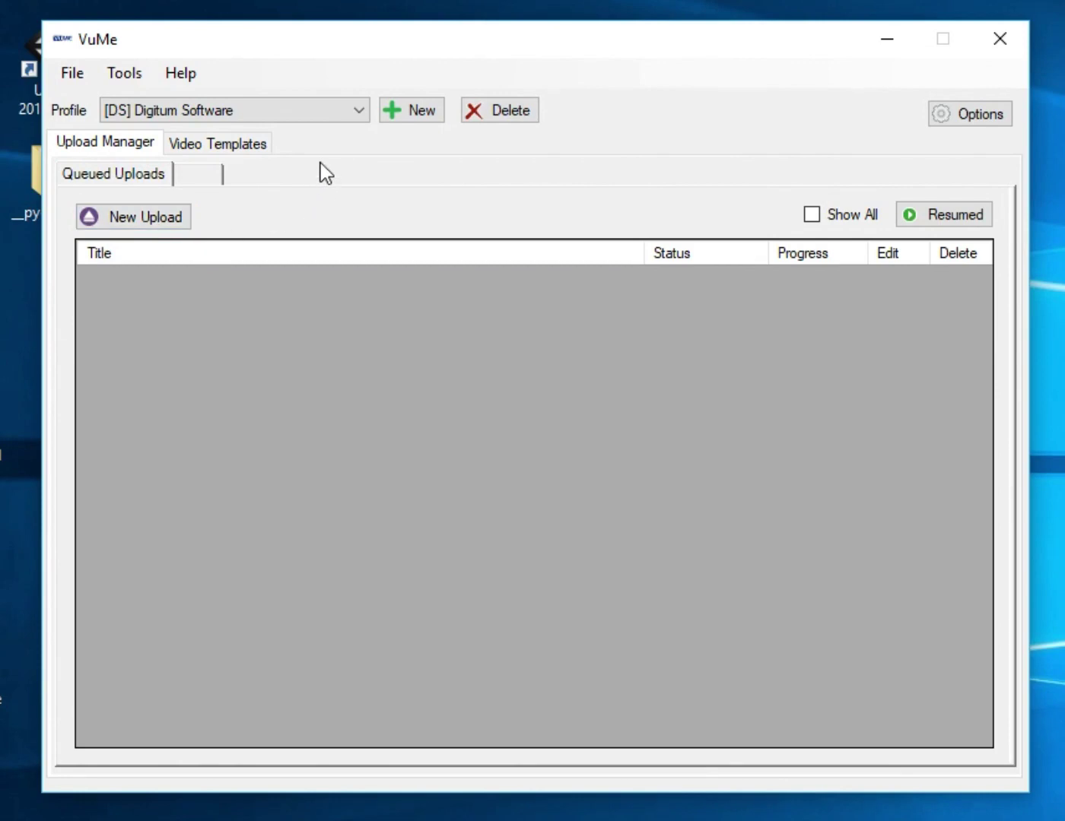
click(207, 150)
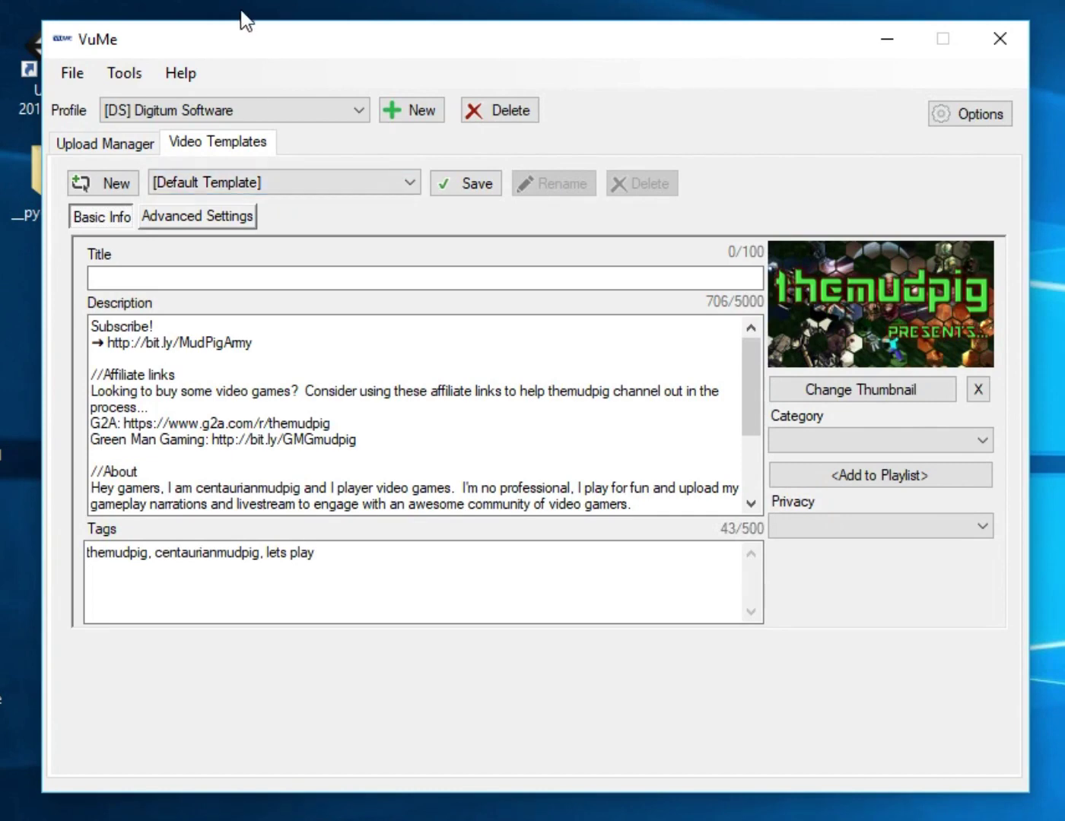
Step: Look over the default template's title, description and tags, its category choices and its playlists
click(220, 275)
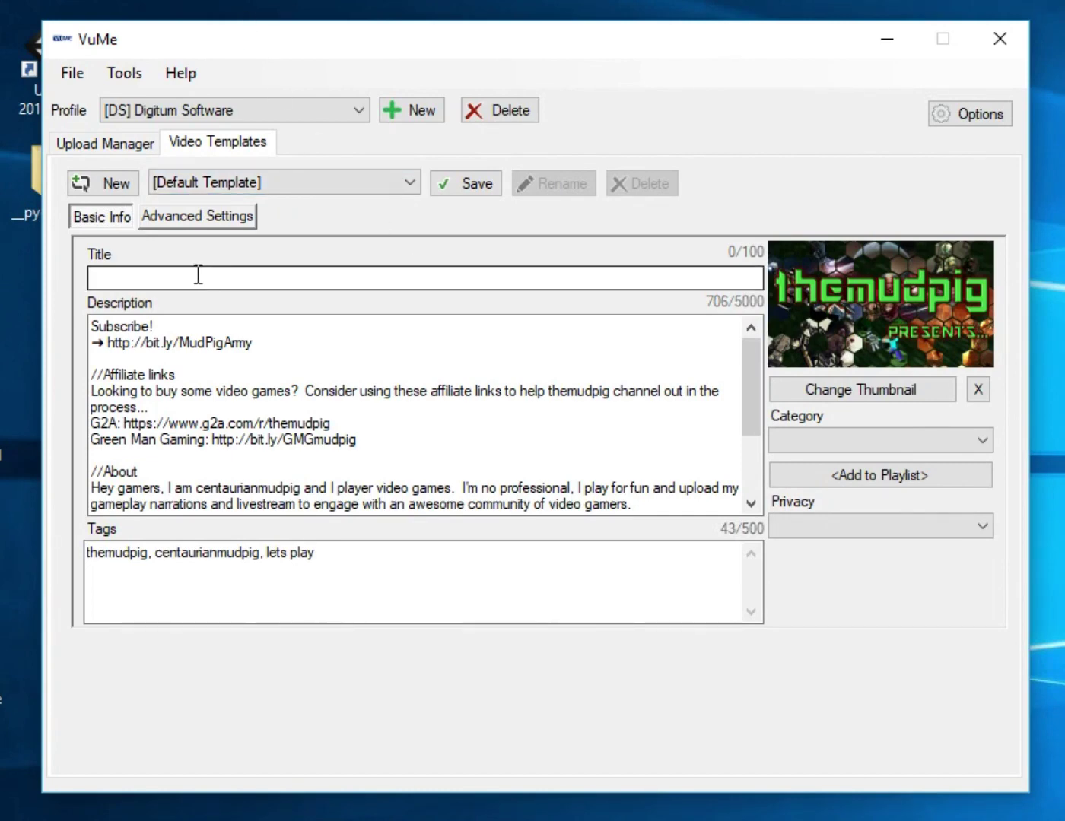
click(242, 362)
click(87, 599)
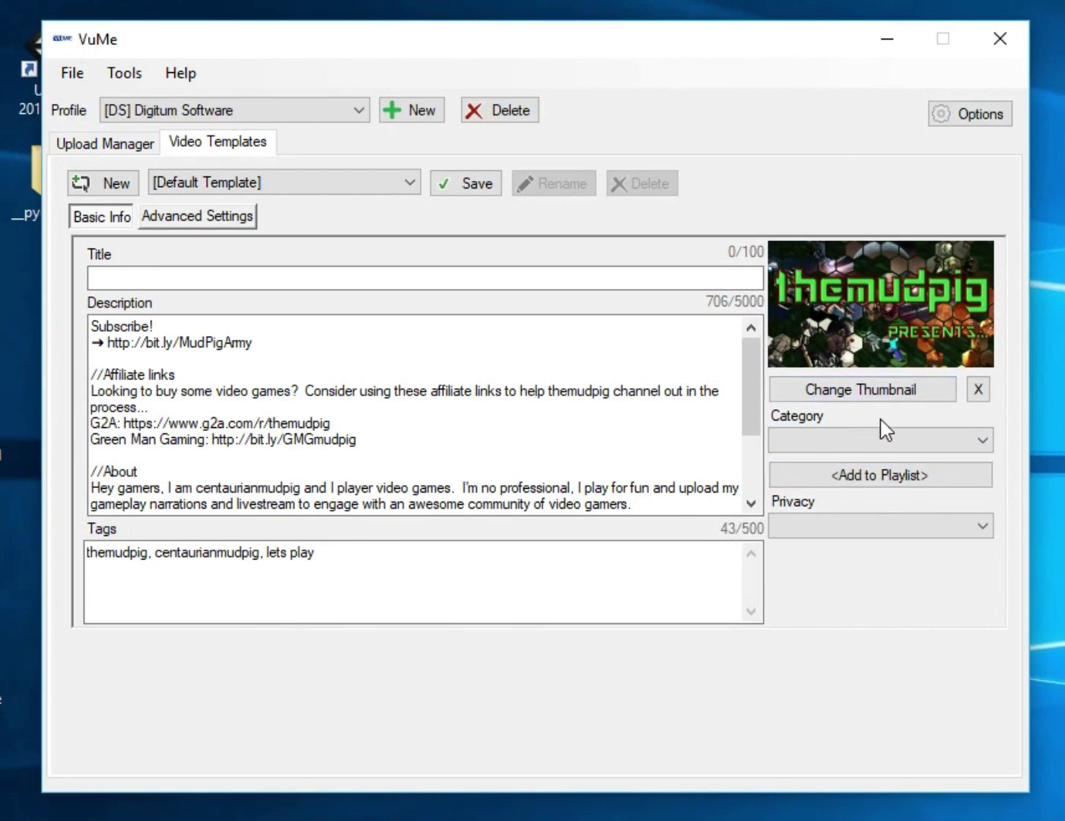
click(852, 434)
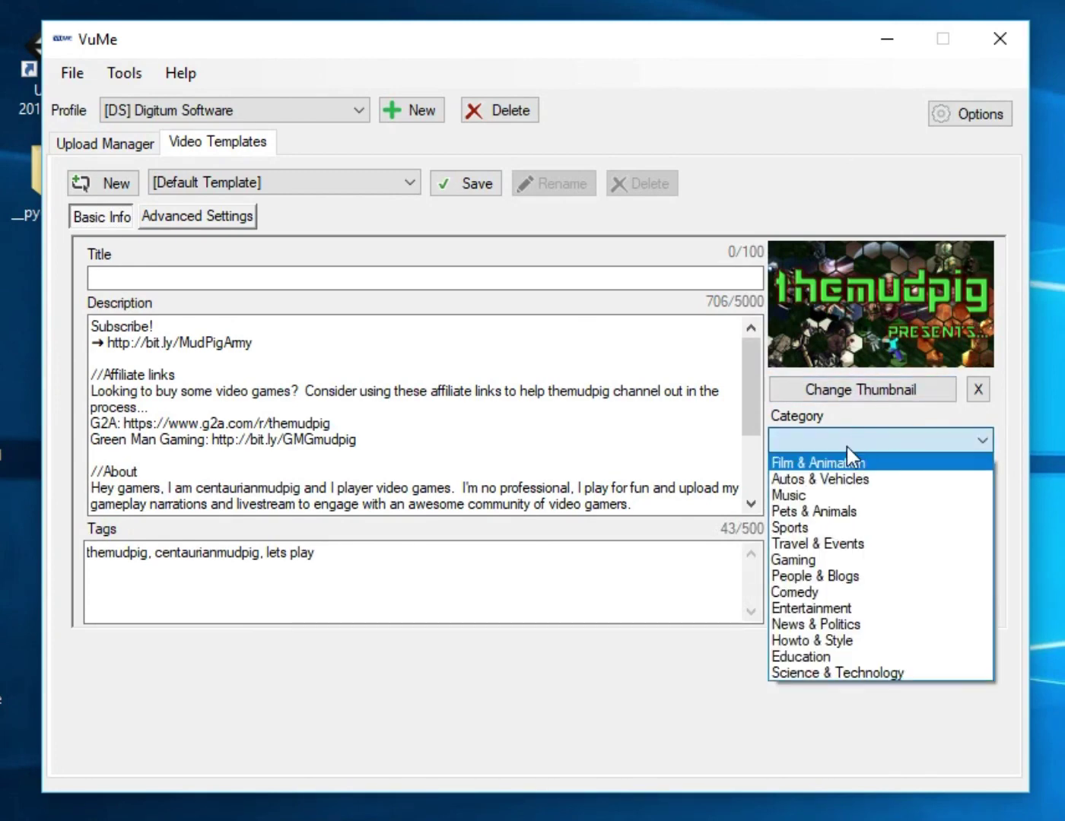
click(847, 446)
click(865, 467)
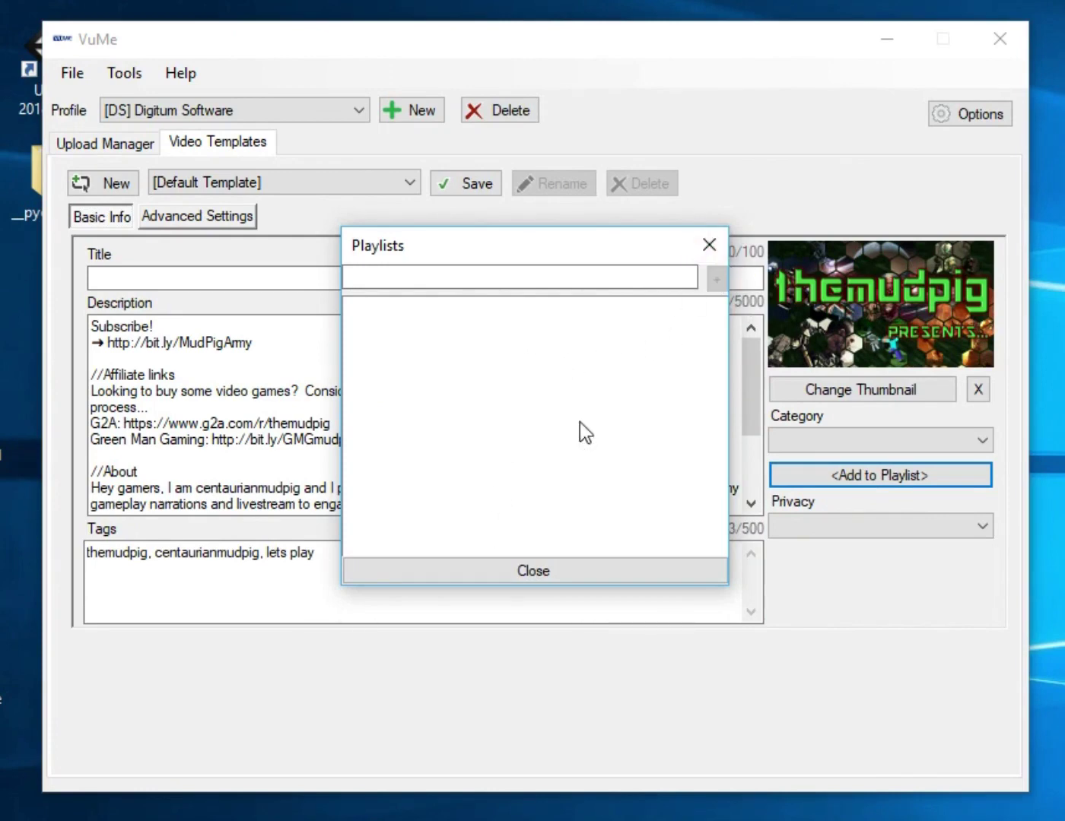
click(710, 243)
Step: Set the default template's privacy to Scheduled, and change it to Private
click(824, 523)
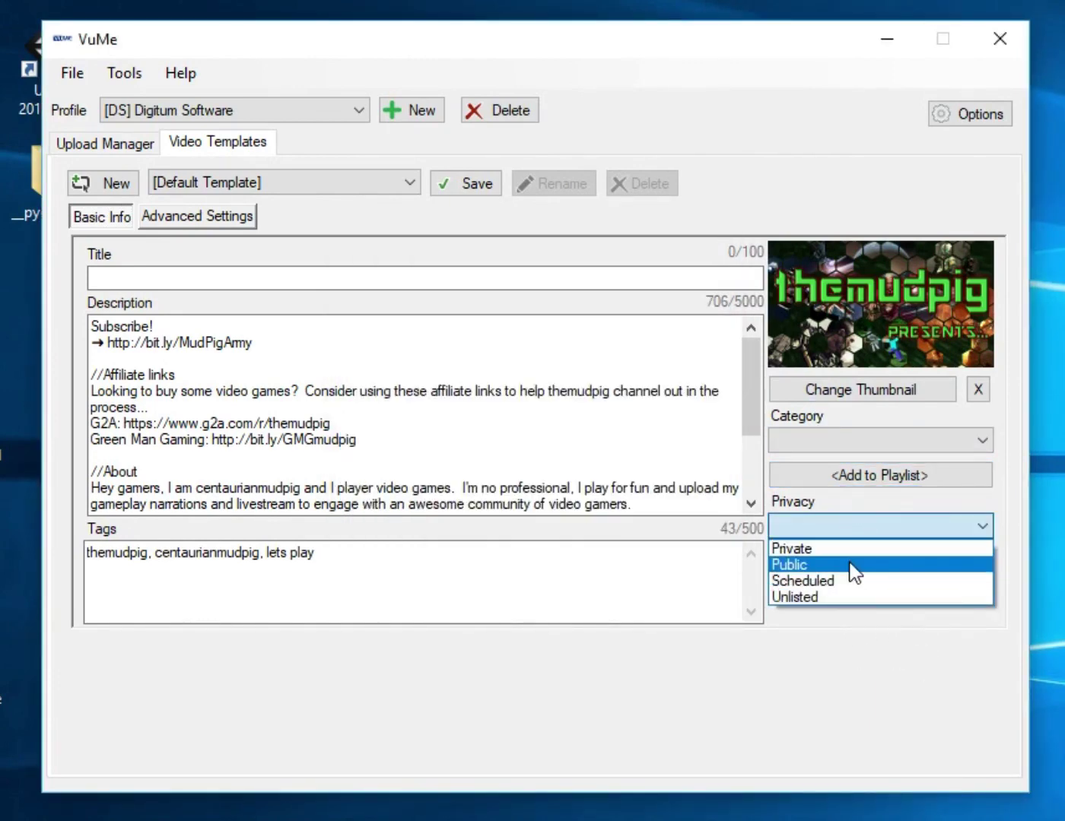
click(863, 581)
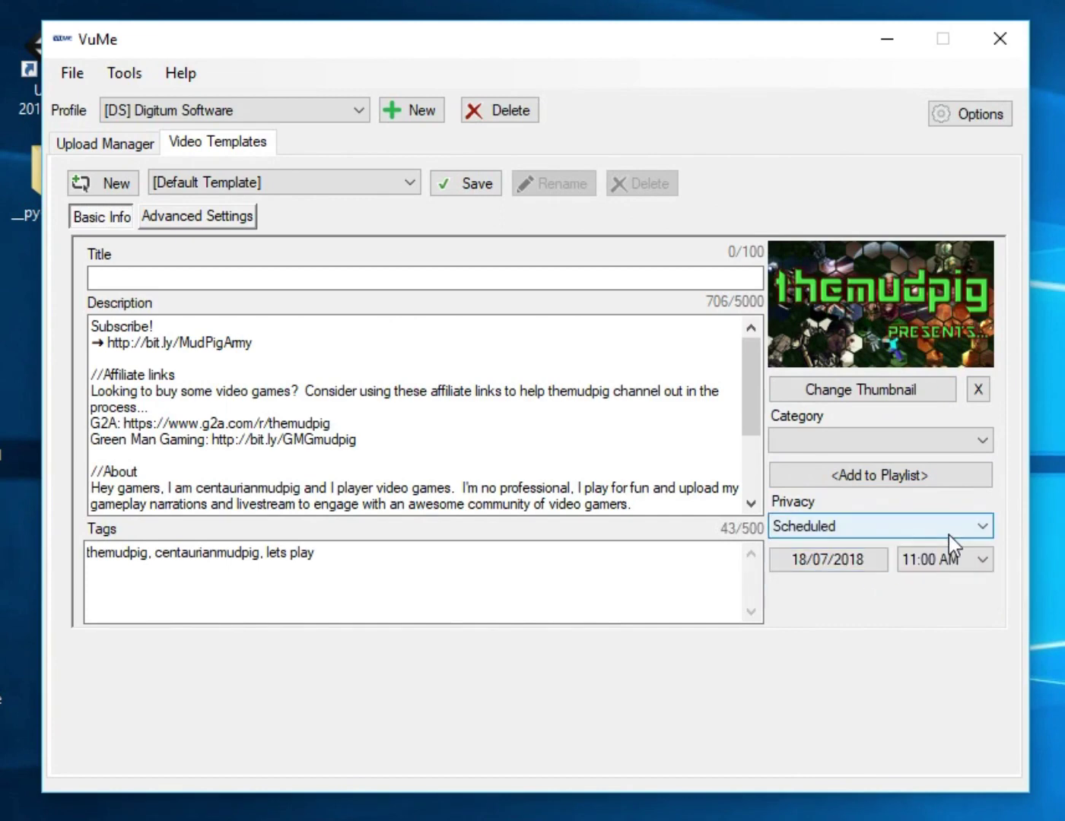
click(947, 536)
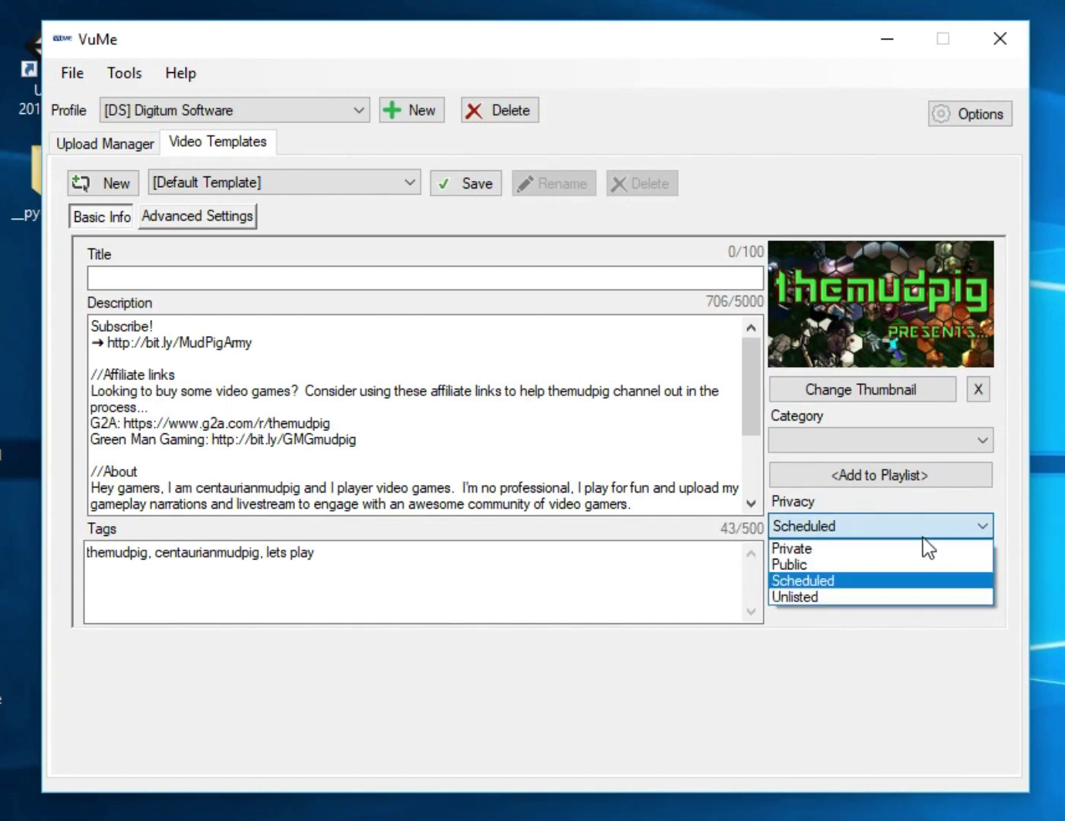
click(868, 545)
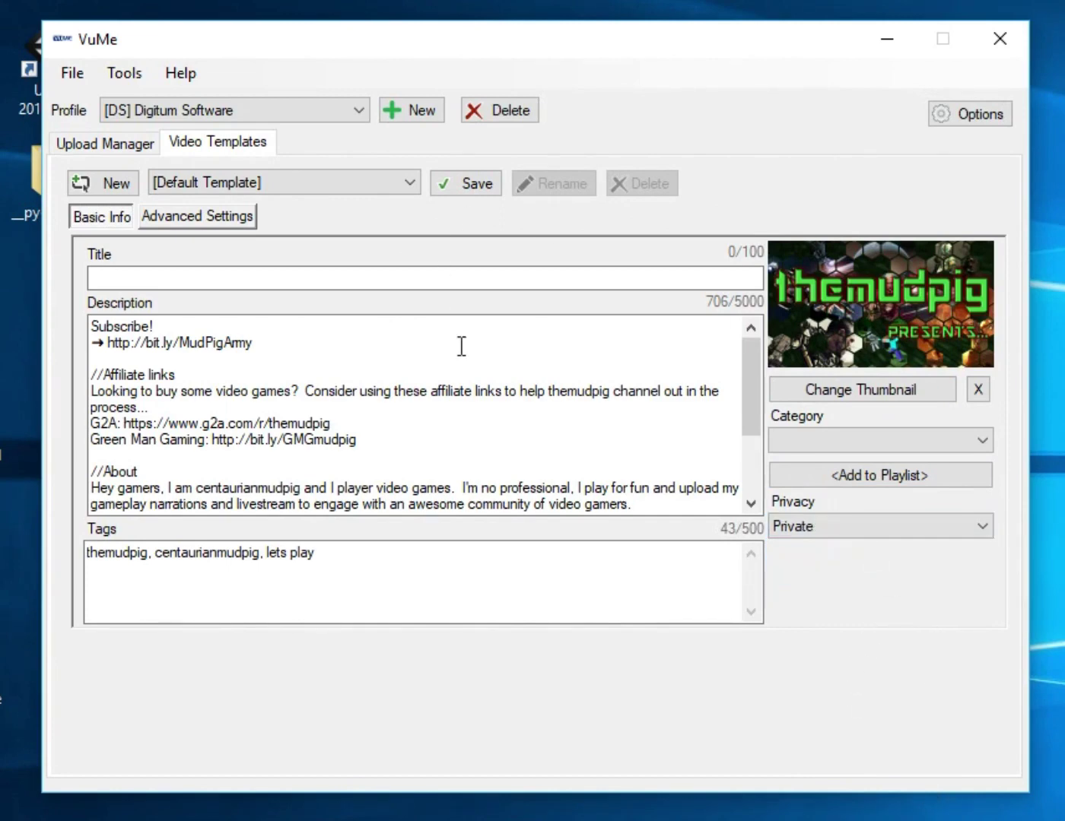
Step: View the default template's advanced settings and load the Wing Commander 1 Series template, discarding unsaved changes
click(192, 217)
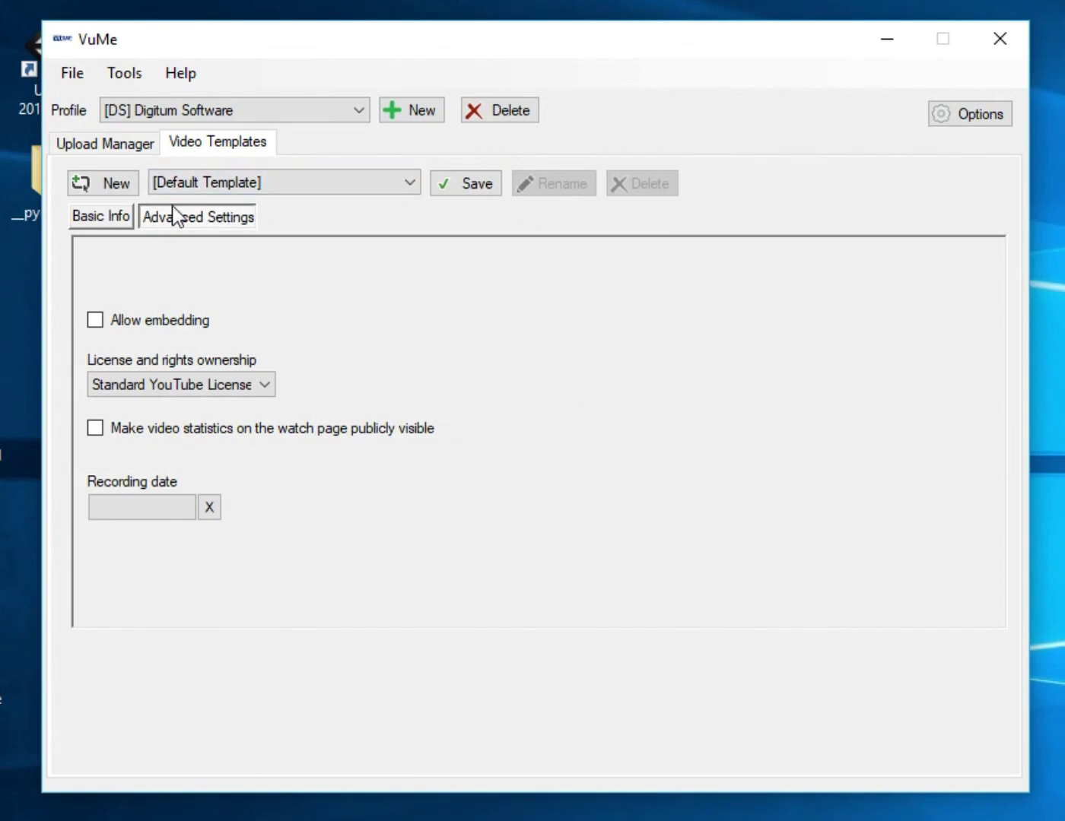
click(126, 210)
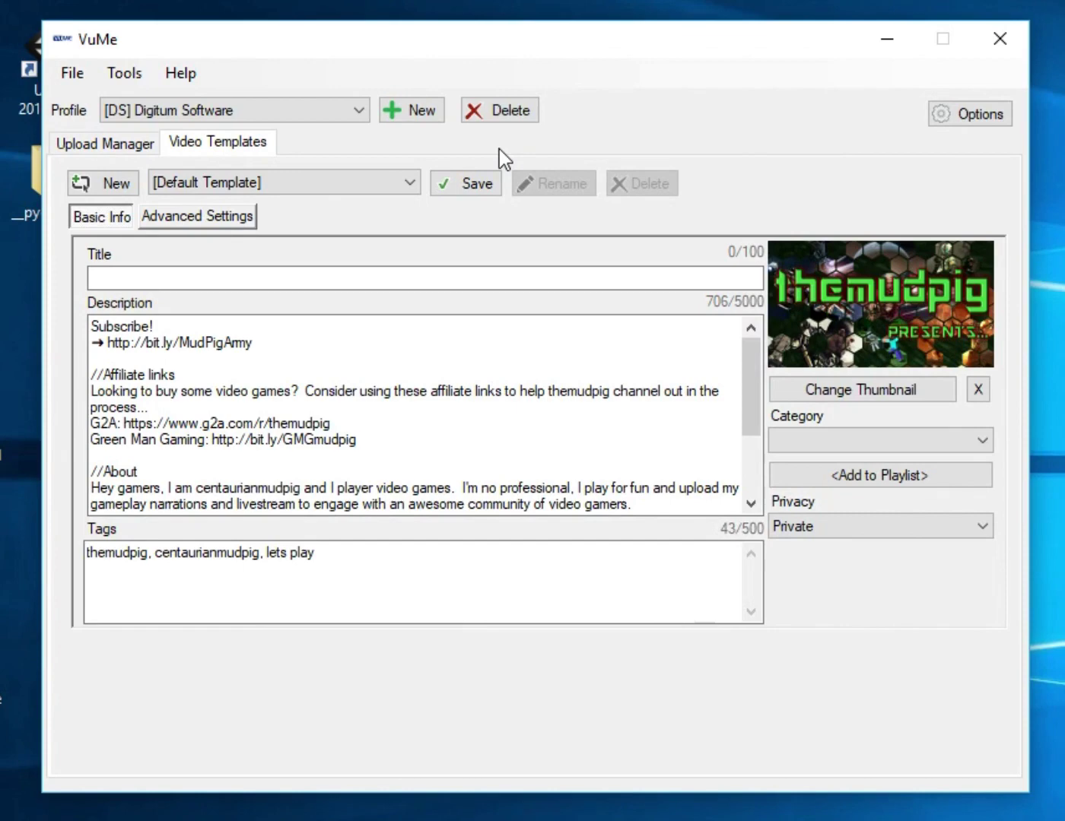
click(339, 191)
click(293, 222)
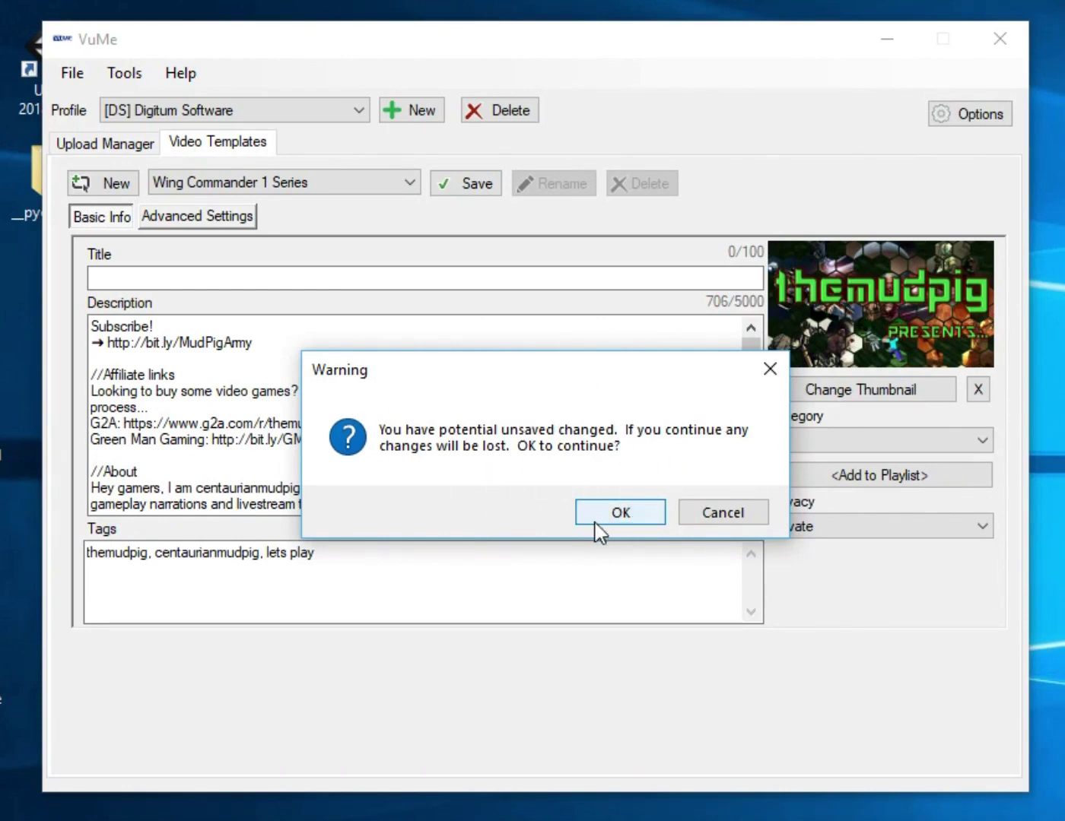
click(621, 513)
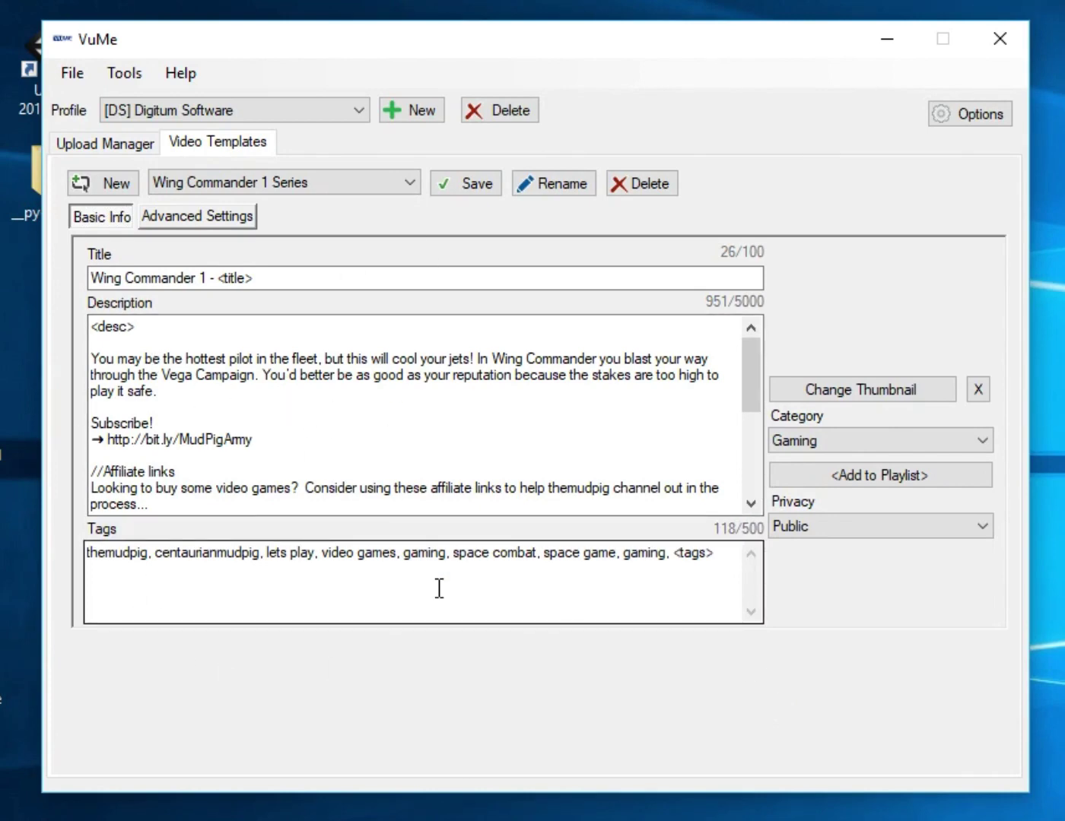
Step: Add the tag "wing commander 1," before the <tags> placeholder and save the template
click(675, 555)
text(wing )
text(commander 1)
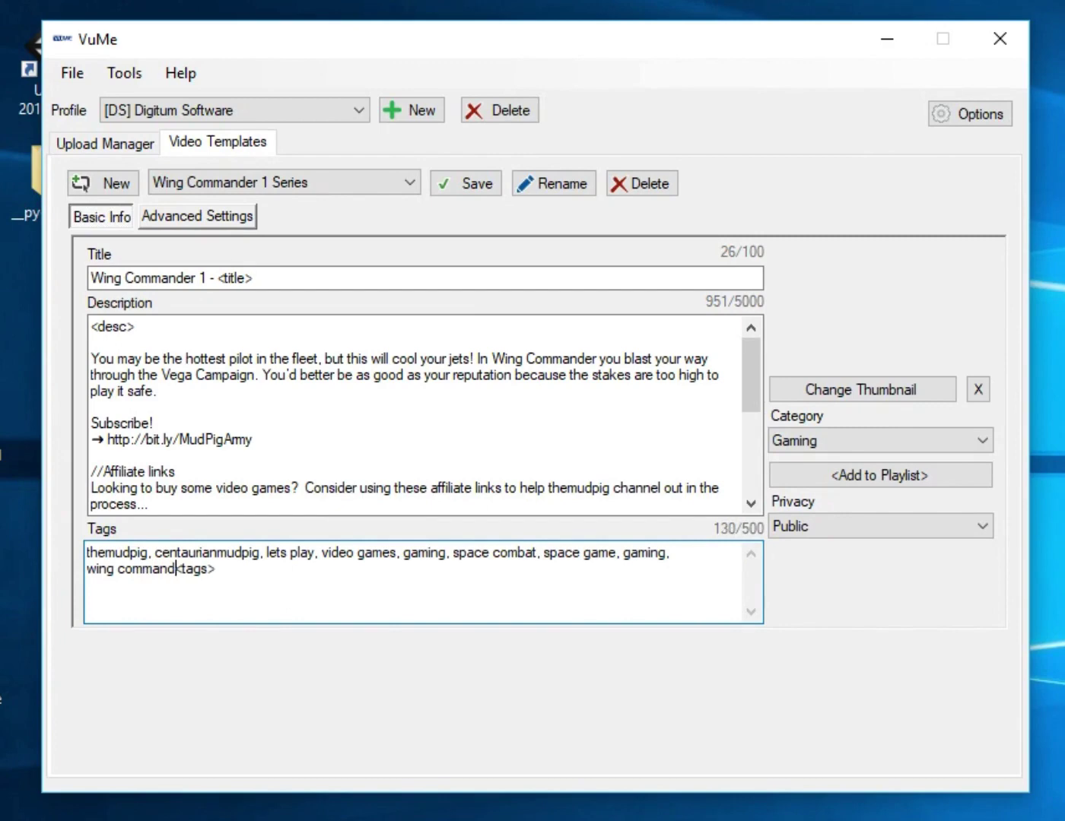
text(,)
click(449, 186)
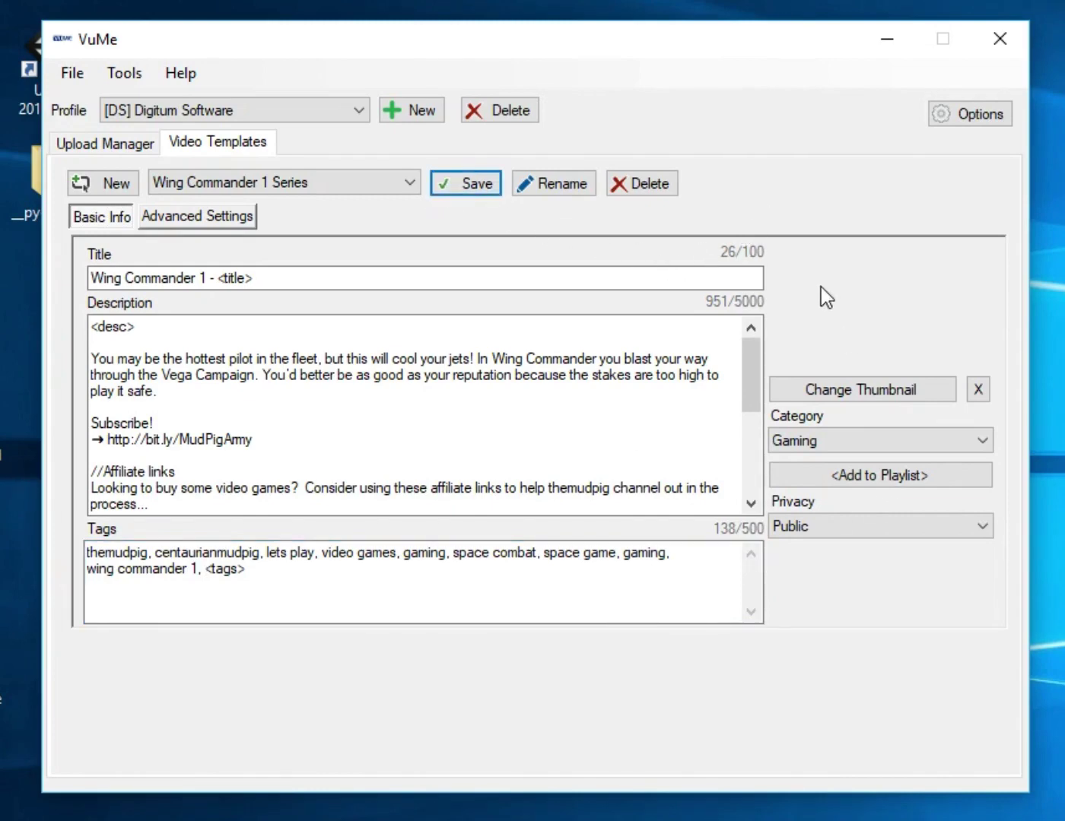
click(327, 286)
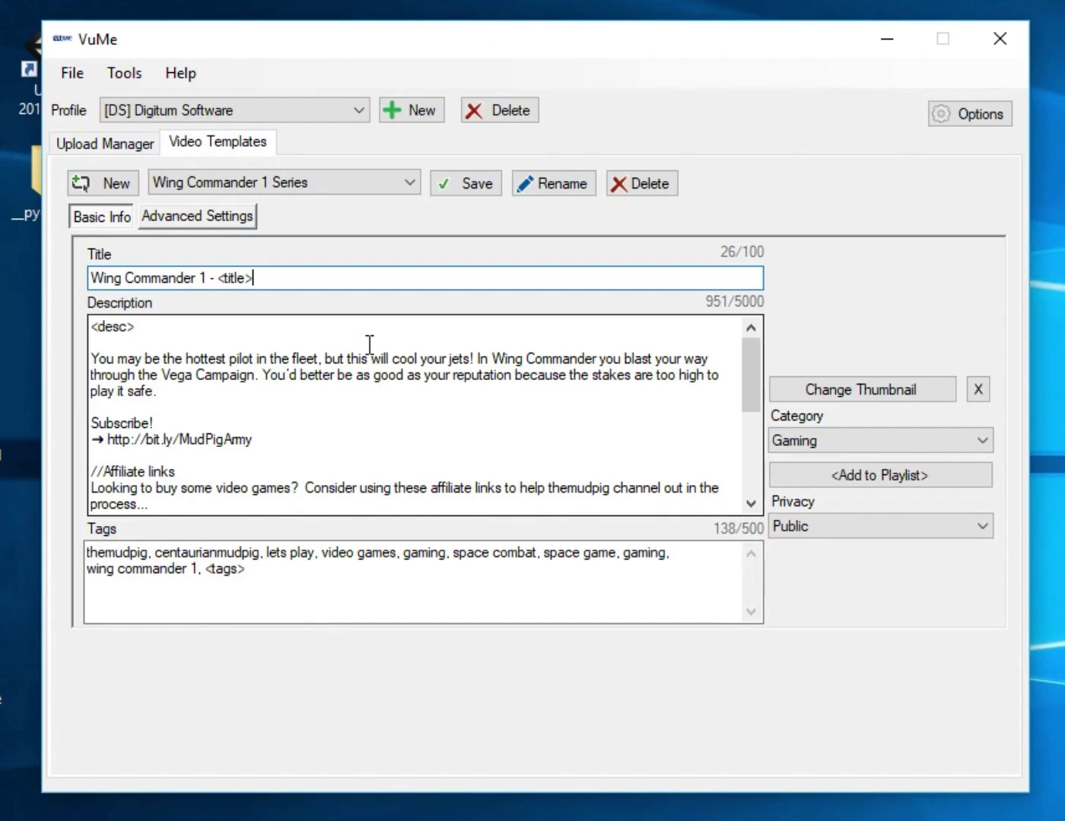
Step: Create two new uploads in the Upload Manager and return to the first of them
key(ctrl+Tab)
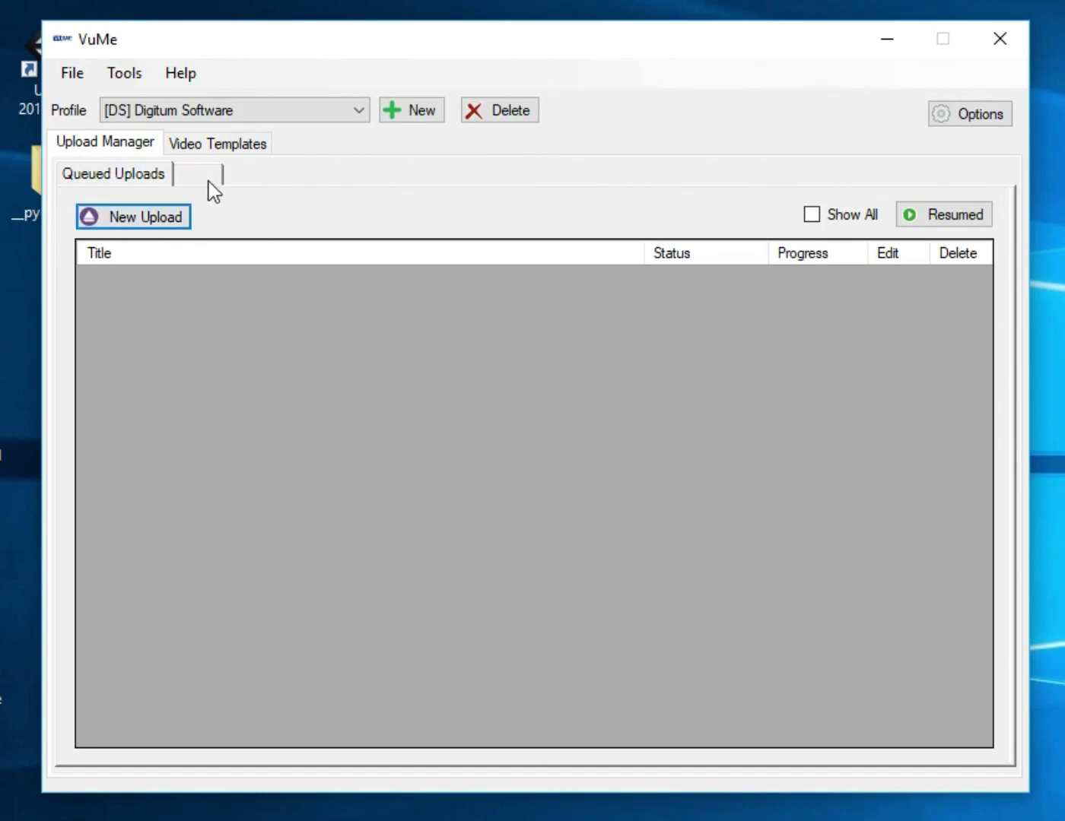
key(Return)
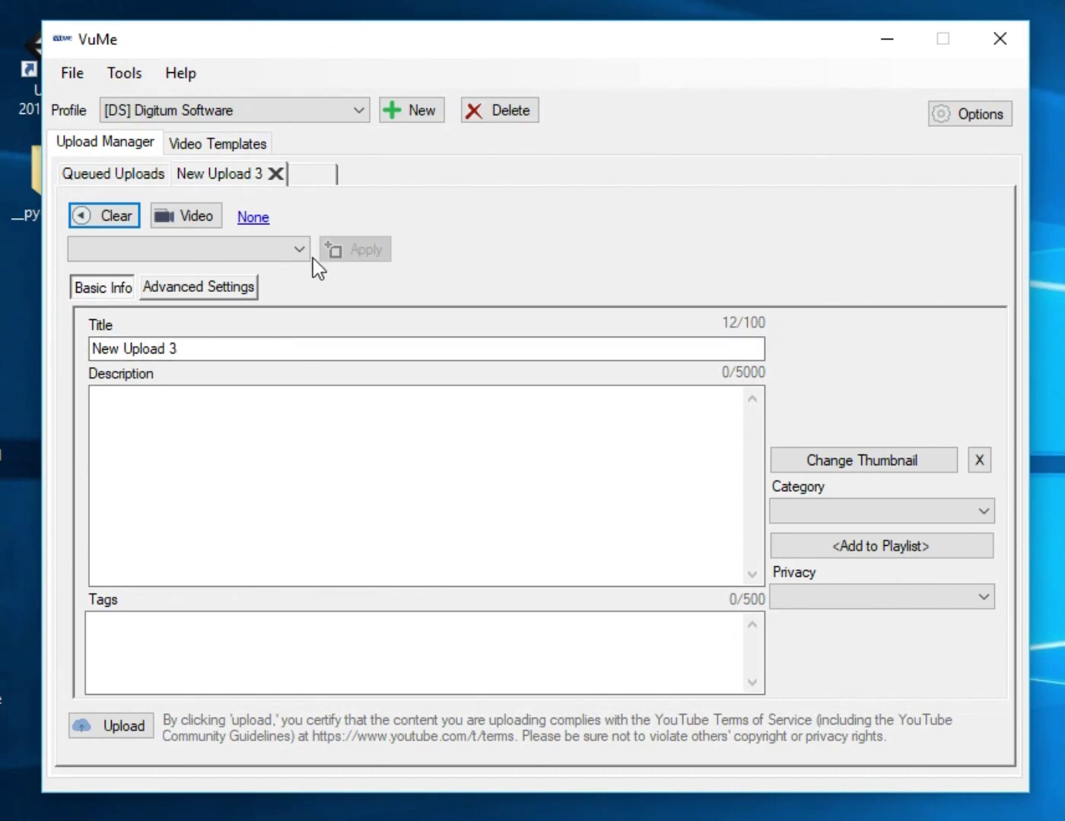
click(316, 183)
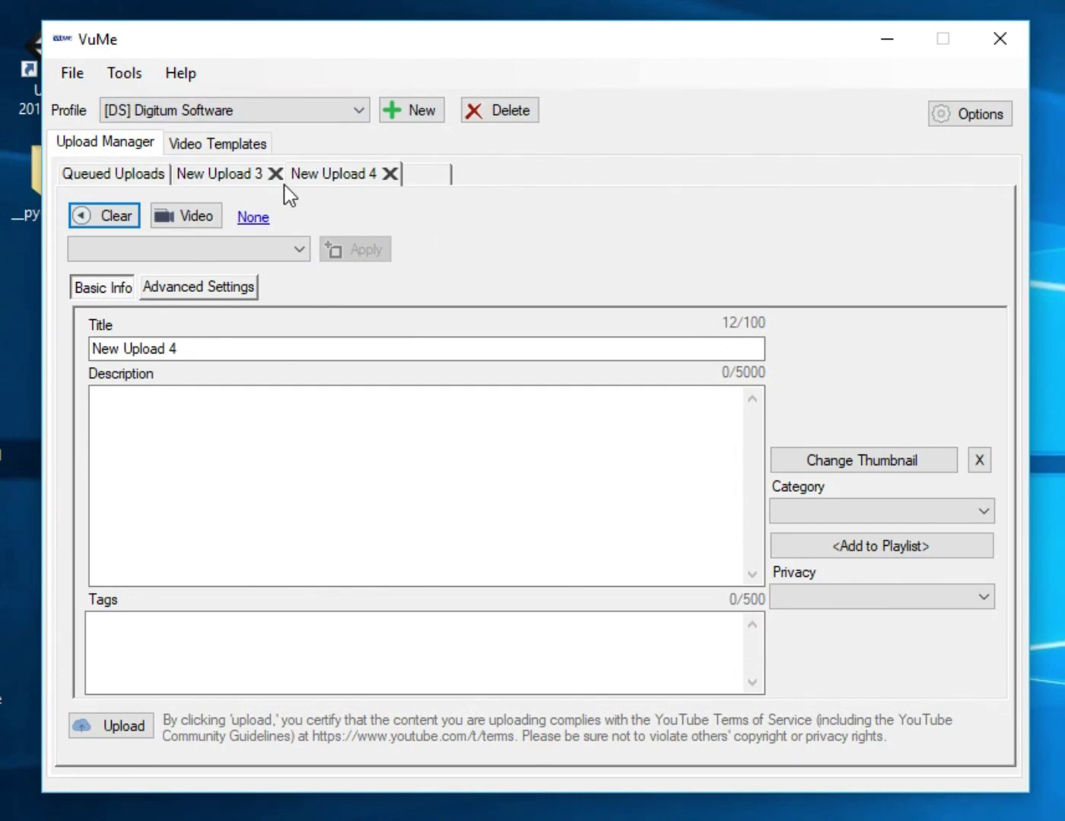
click(211, 182)
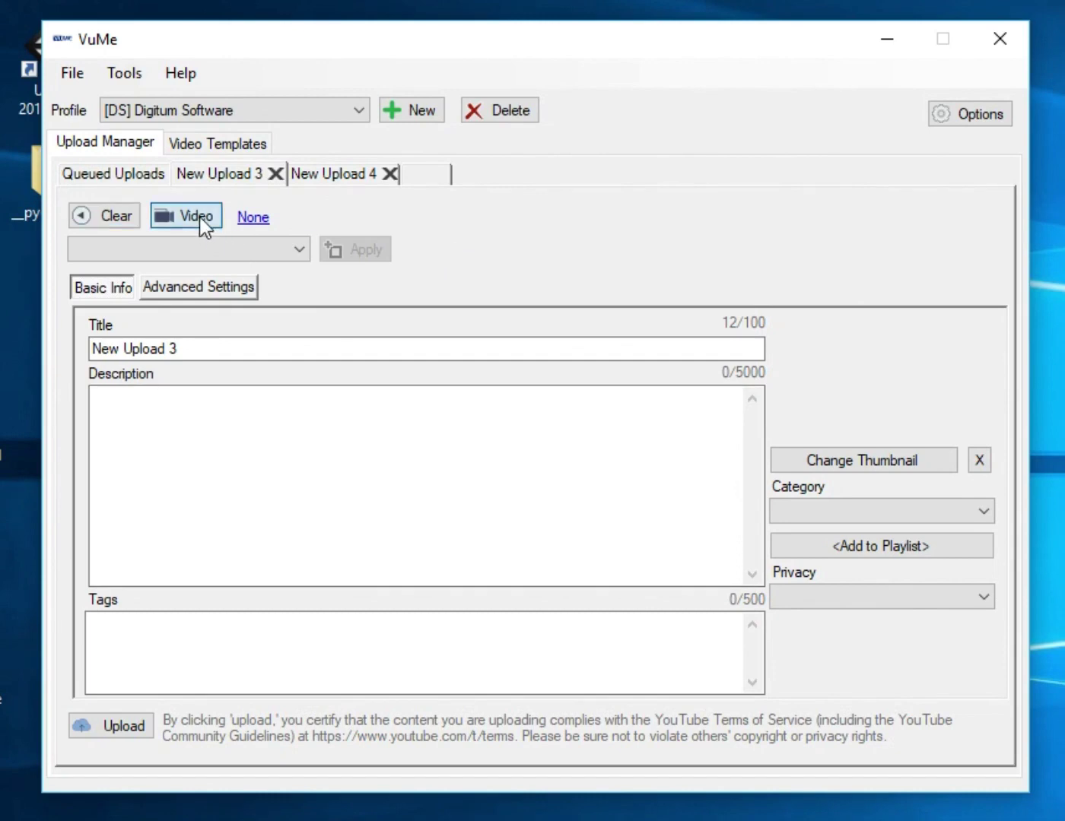
Step: Choose "Shame on you. DONG!.mp4" from the themudpig folder as the video for New Upload 3
click(199, 217)
scroll(660, 469, down, 2)
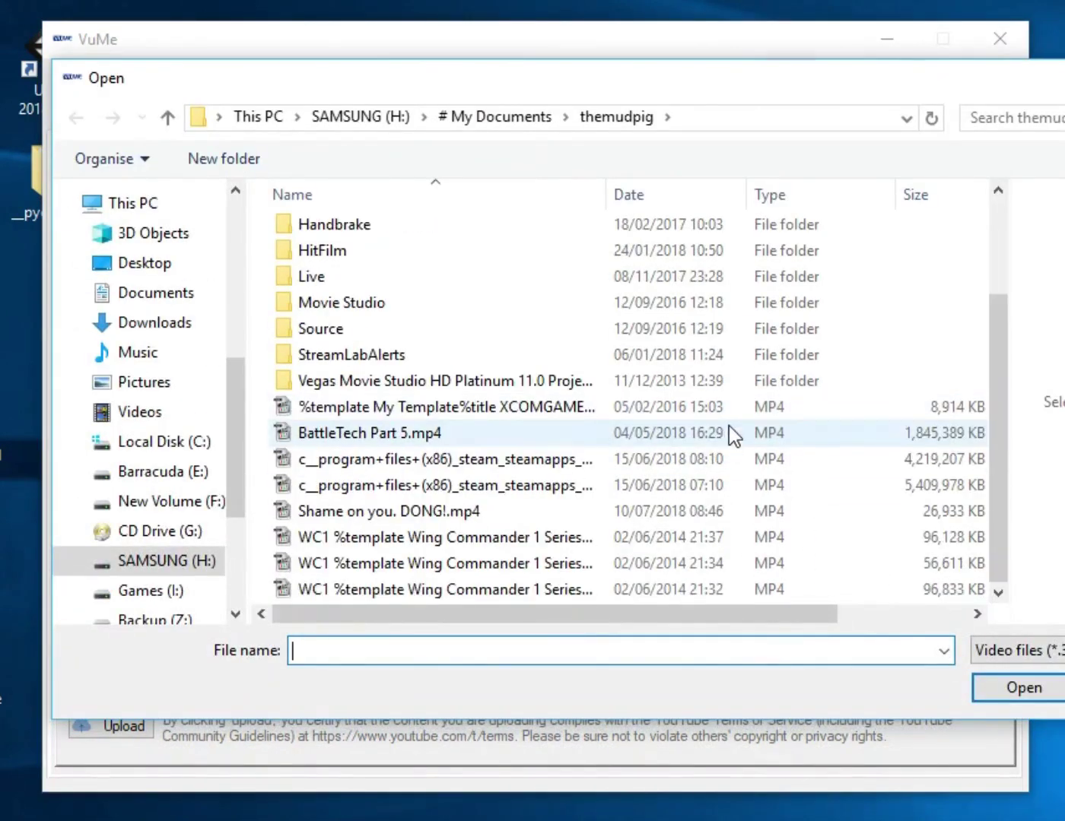
click(389, 519)
click(1004, 685)
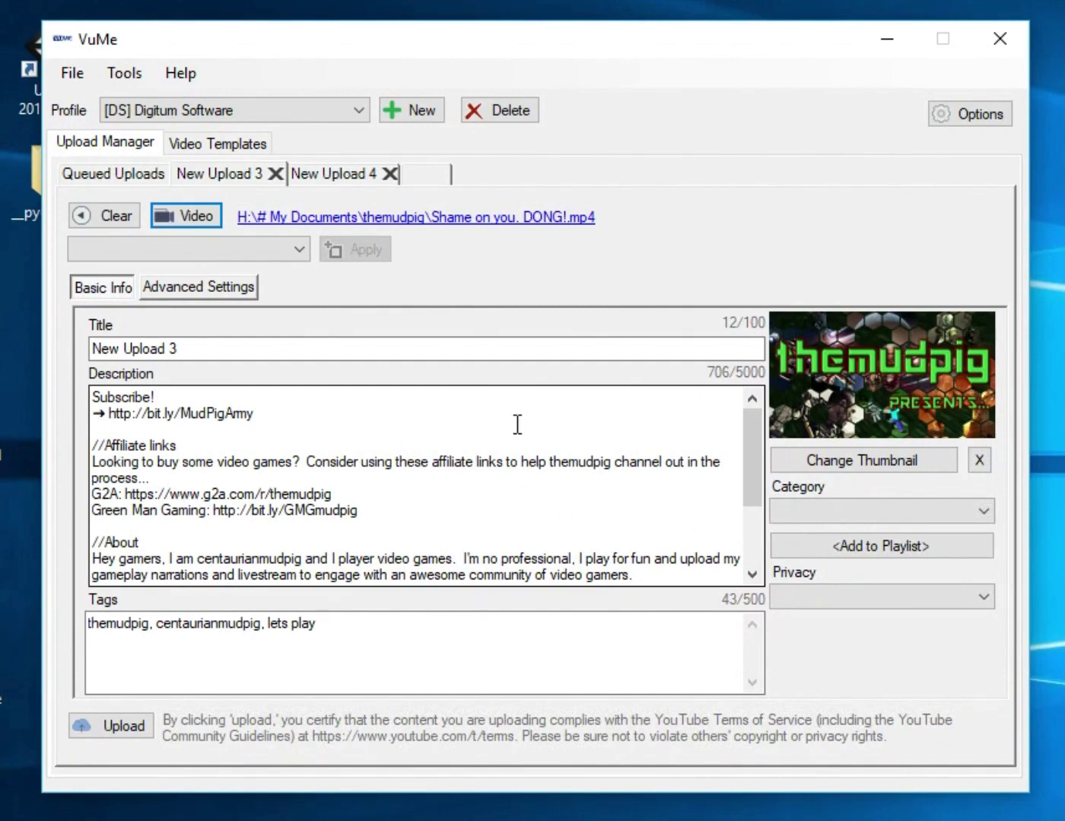
Step: Compare the upload's prefilled details with the default template in Video Templates, and return to the Upload Manager
click(216, 142)
click(225, 192)
click(200, 205)
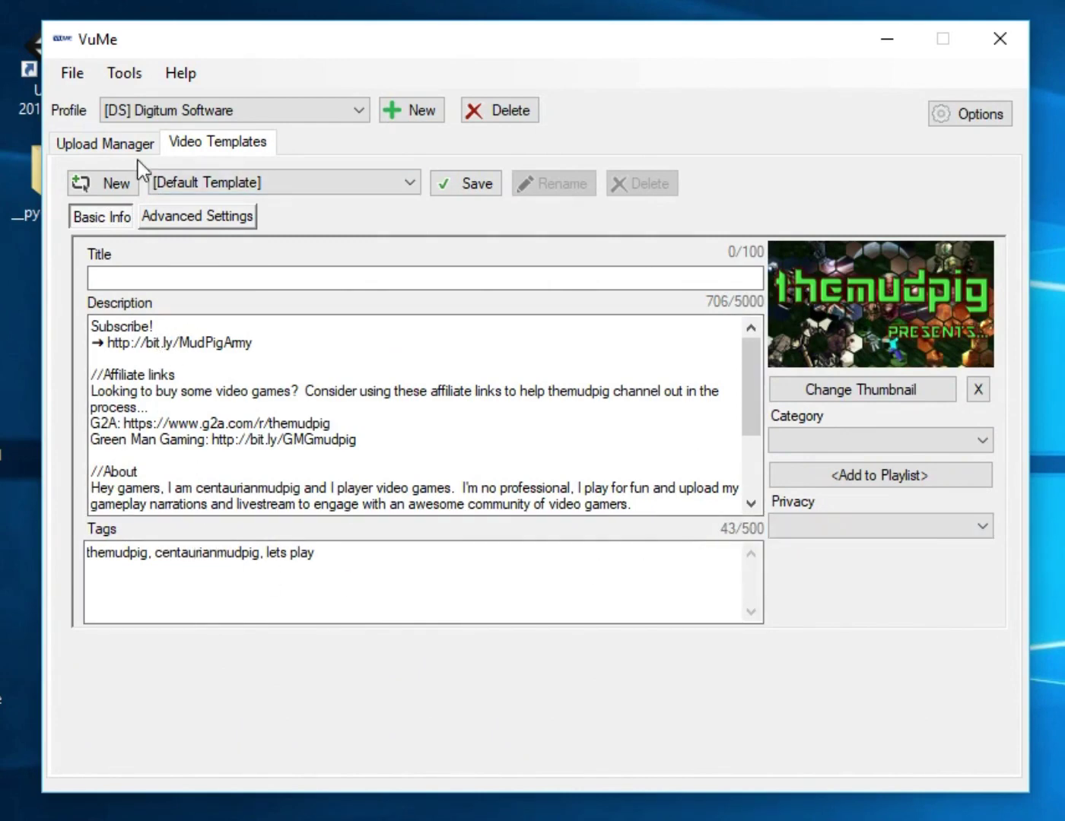
click(103, 145)
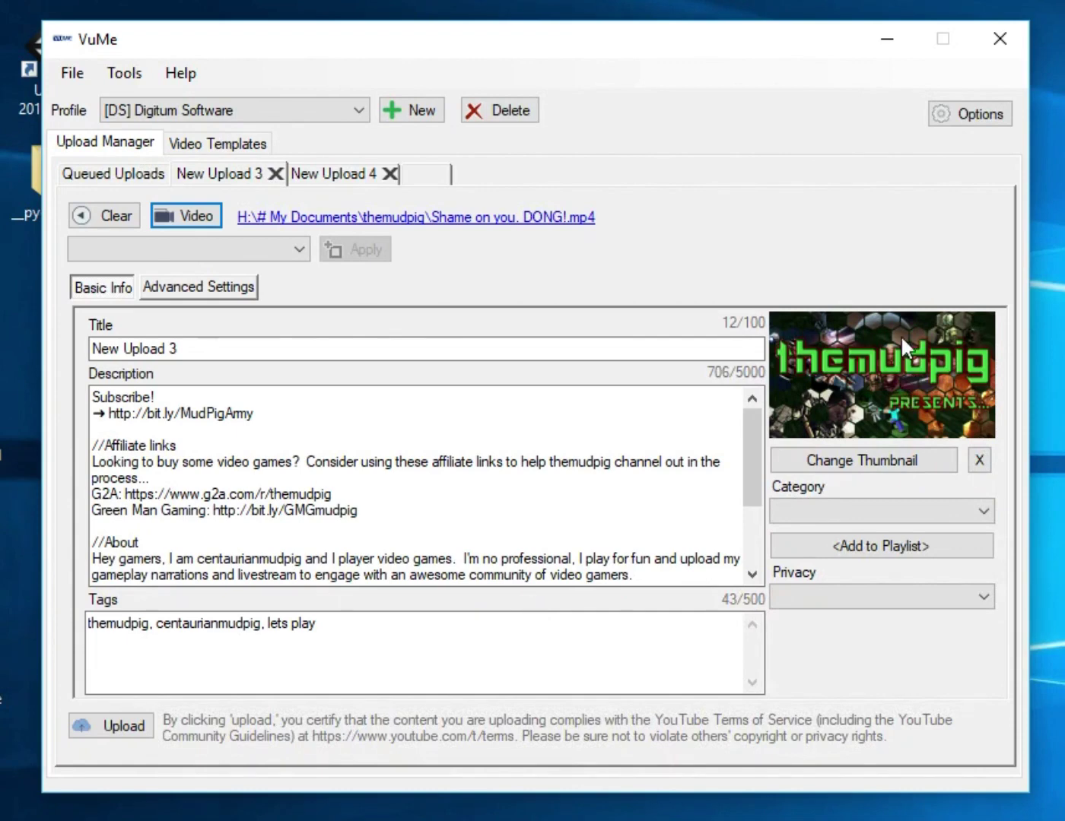
Step: Try to submit New Upload 3 without choosing a category or privacy setting
click(891, 511)
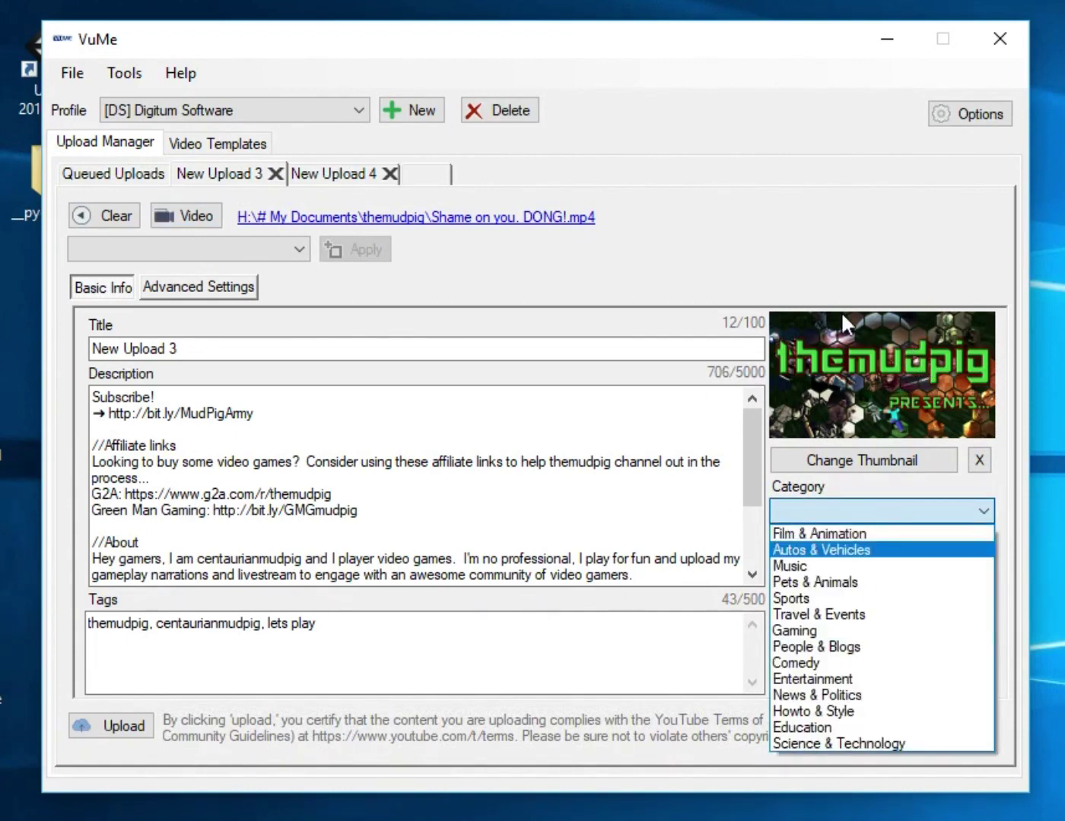
click(789, 329)
click(81, 729)
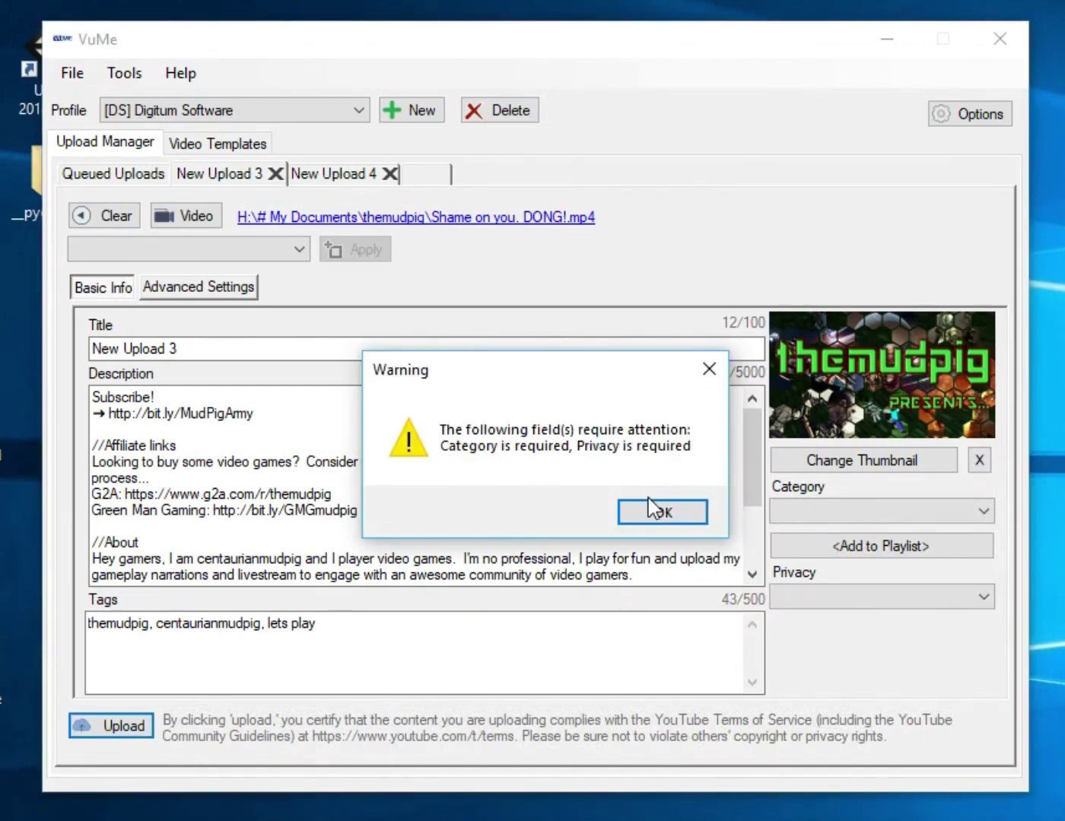
click(806, 510)
click(675, 519)
Step: Set New Upload 3's category to Gaming and its privacy to Private
click(868, 507)
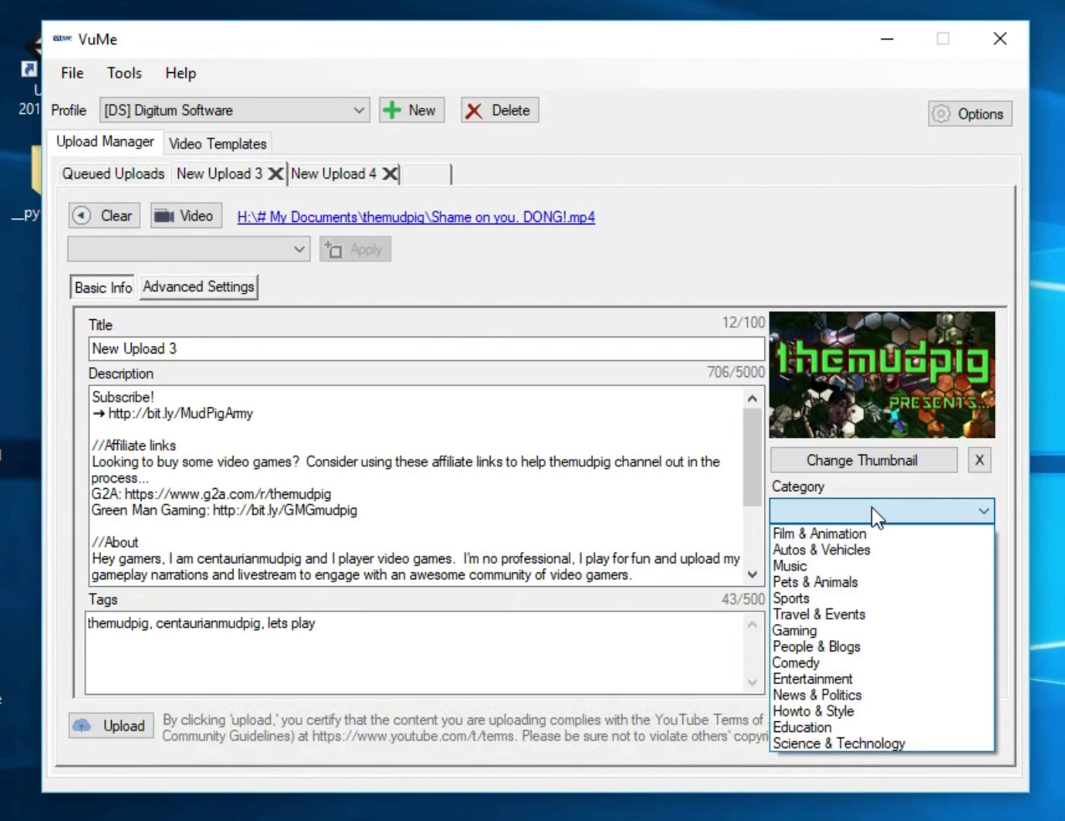
click(860, 635)
click(880, 598)
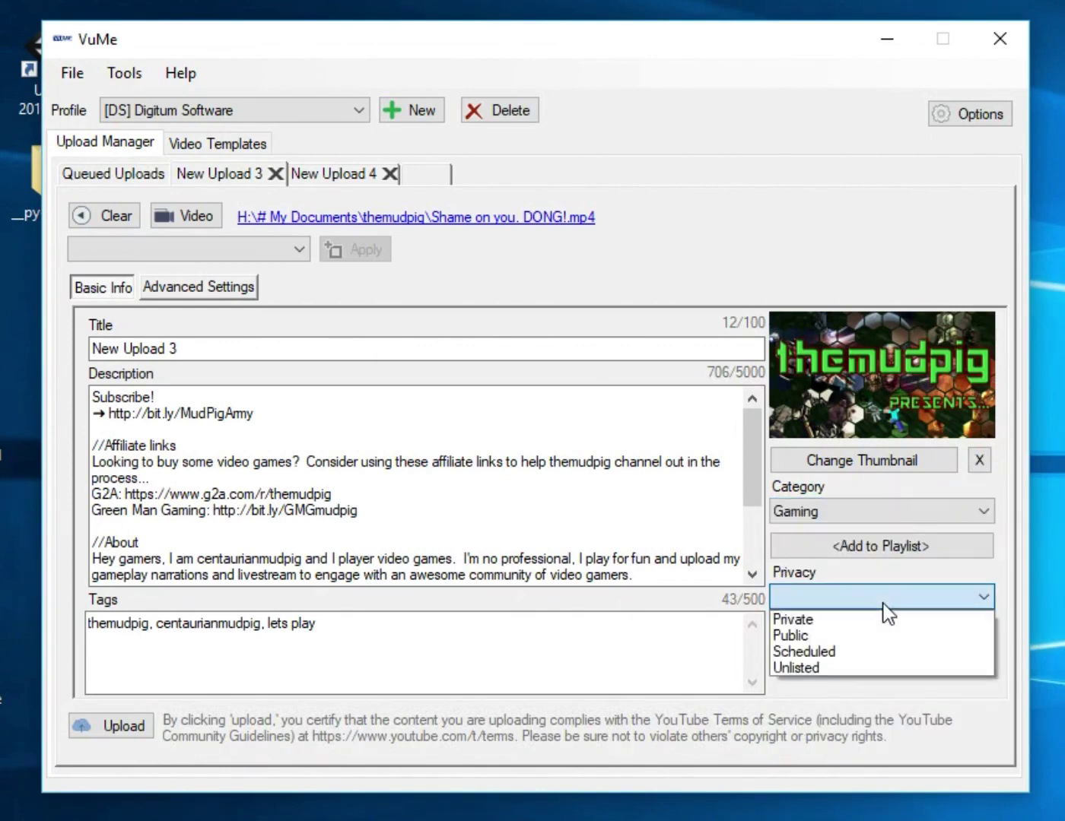
click(870, 620)
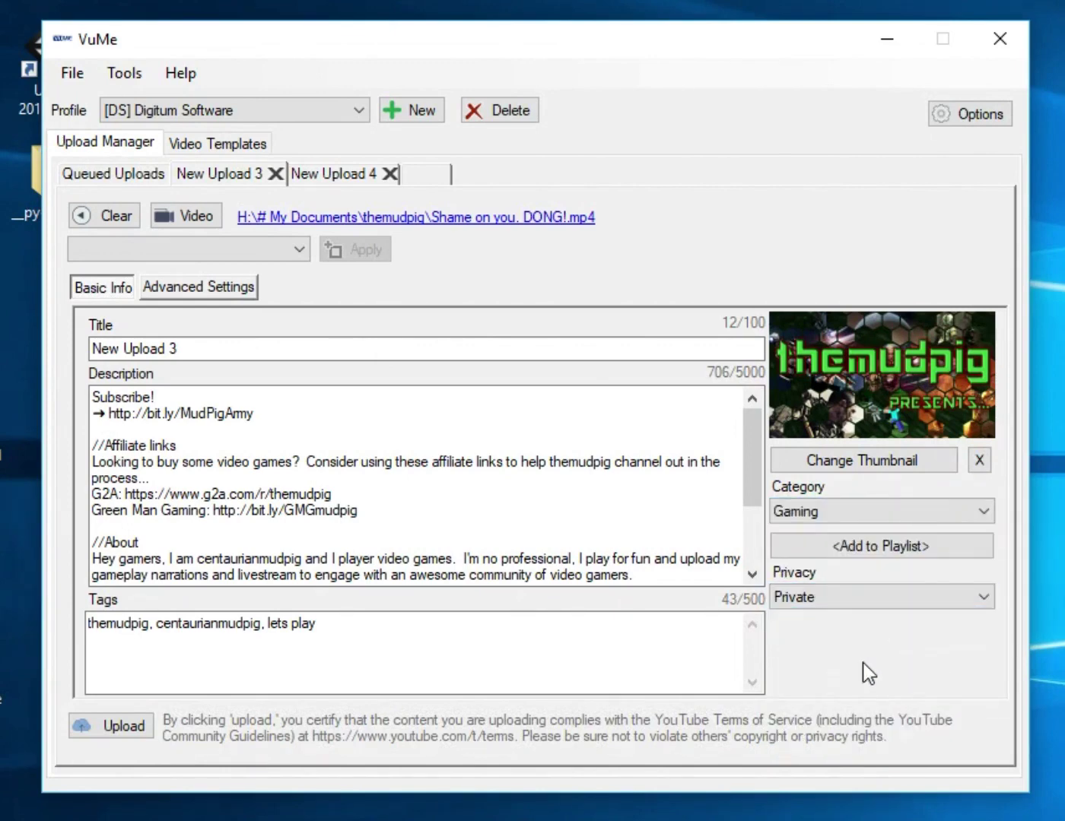
Step: In New Upload 3's advanced settings, allow embedding and public video statistics, and use the Standard YouTube License
click(175, 288)
click(111, 393)
click(94, 499)
click(186, 457)
click(228, 456)
Step: Set the recording date to 17/07/2018 and start uploading New Upload 3
click(172, 580)
click(169, 579)
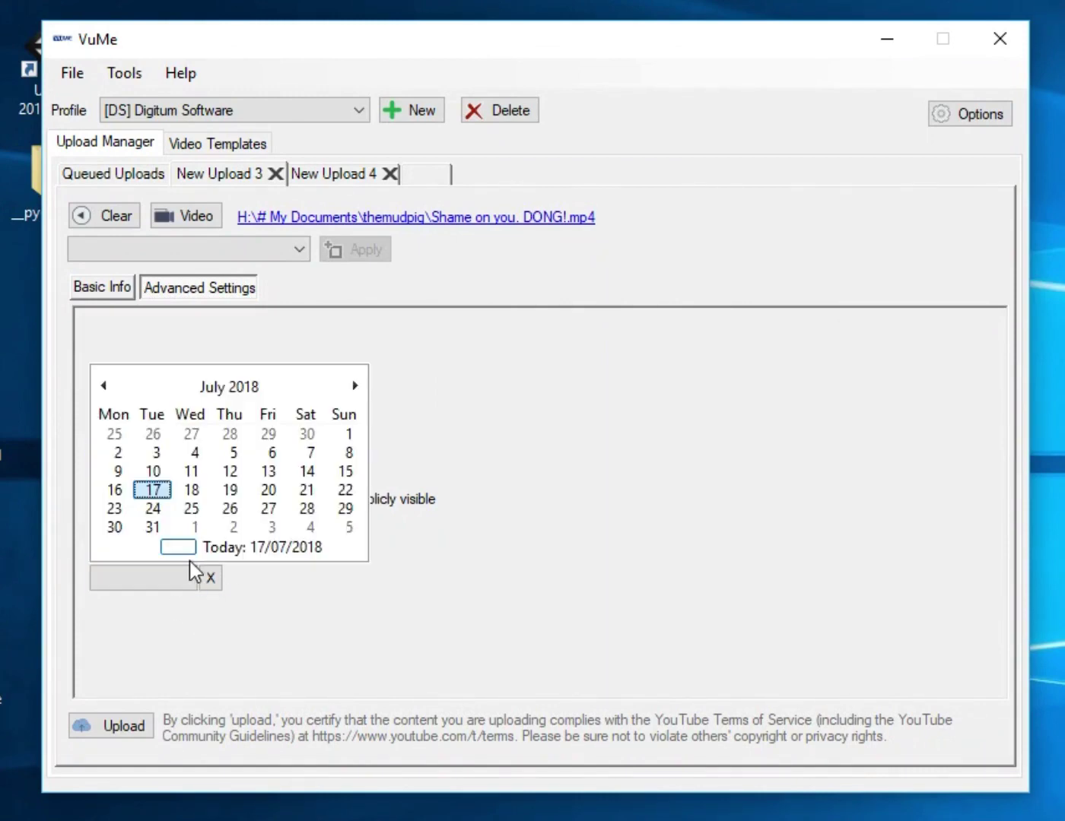
click(277, 550)
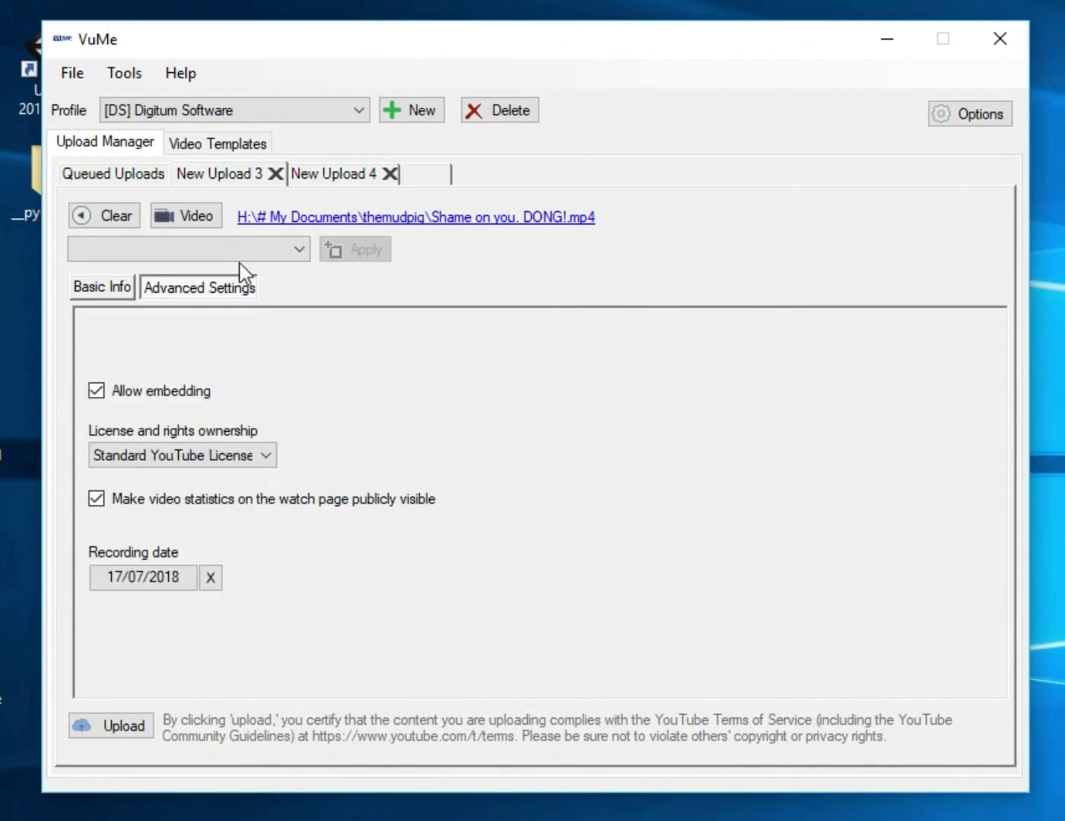
click(118, 286)
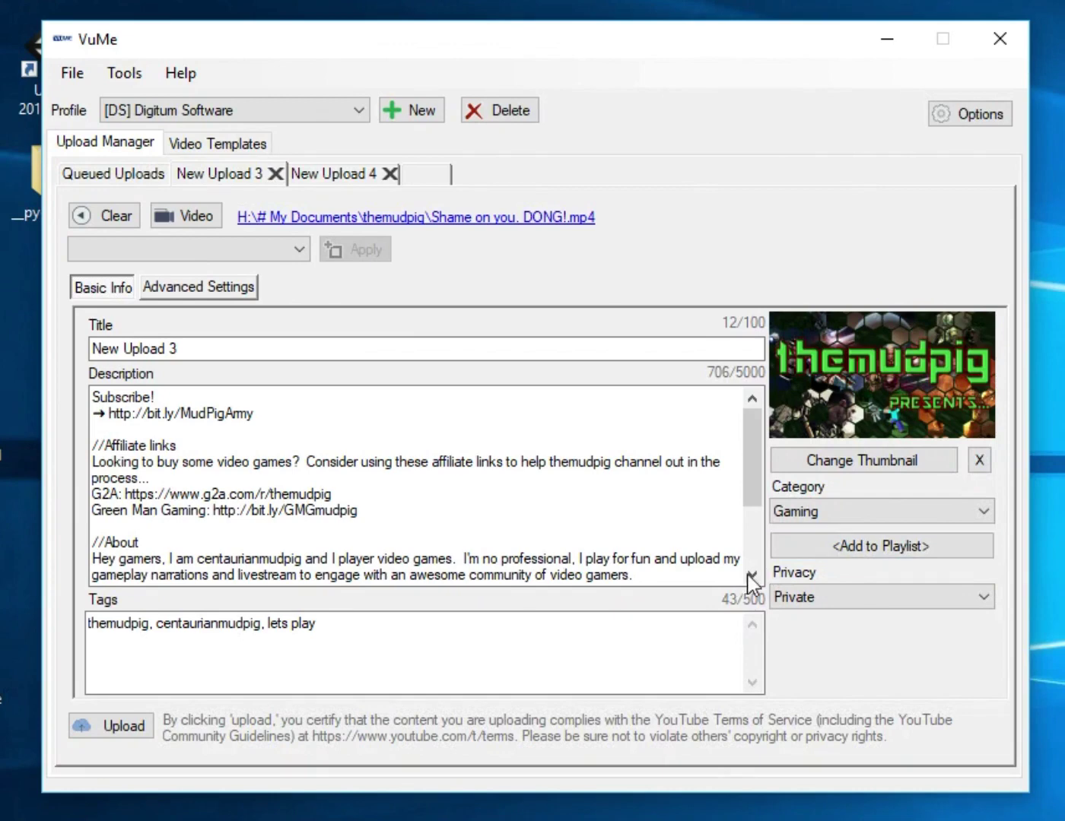
click(120, 723)
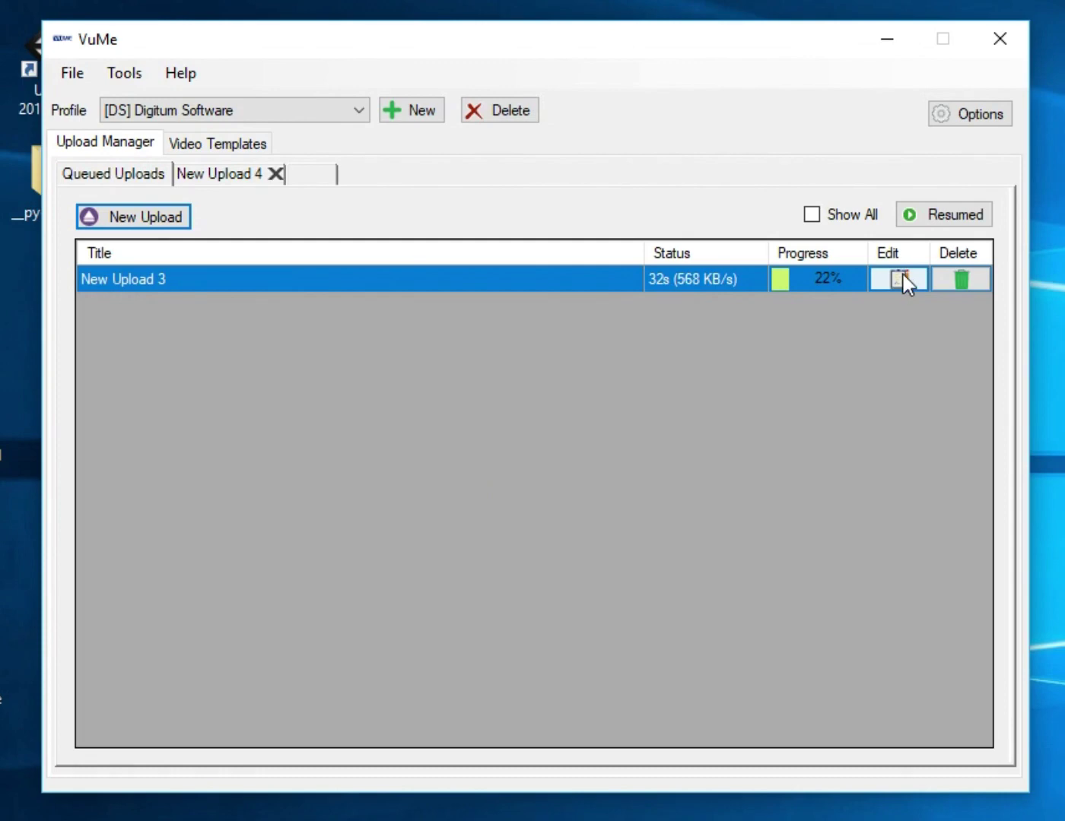
Step: Open the queued New Upload 3 for editing and change its title to "Shame on you!"
click(893, 280)
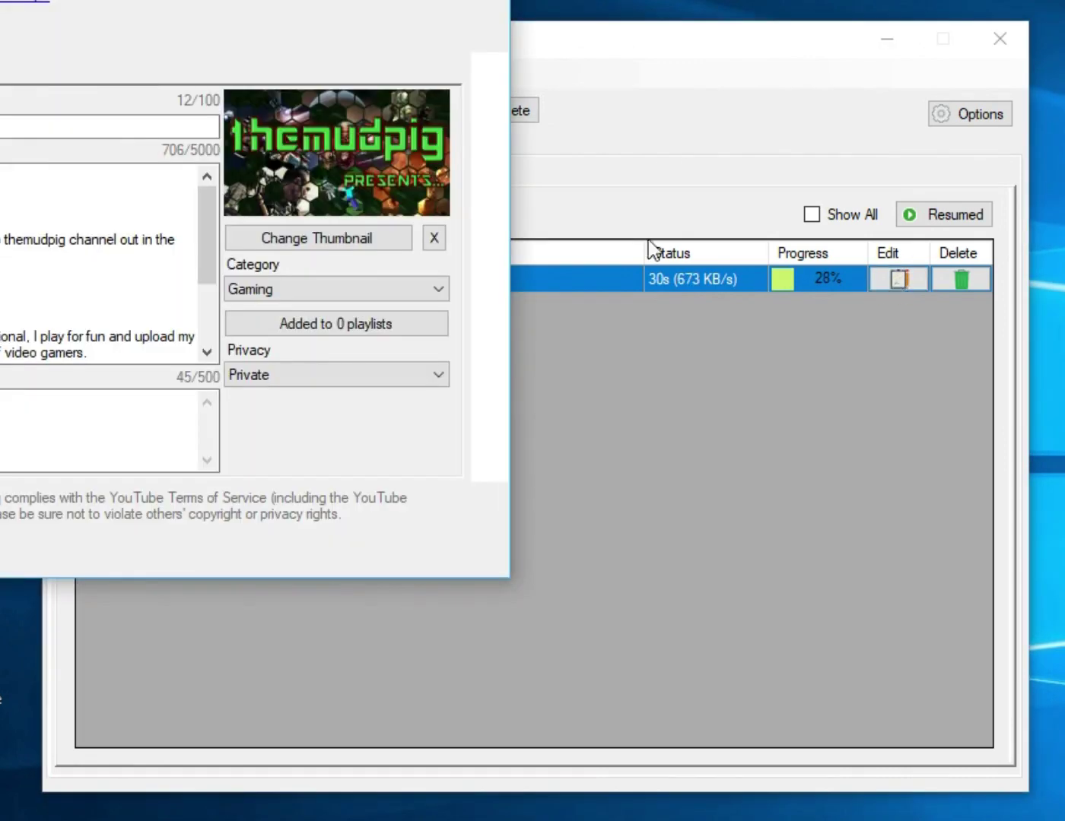
drag(30, 4, 646, 325)
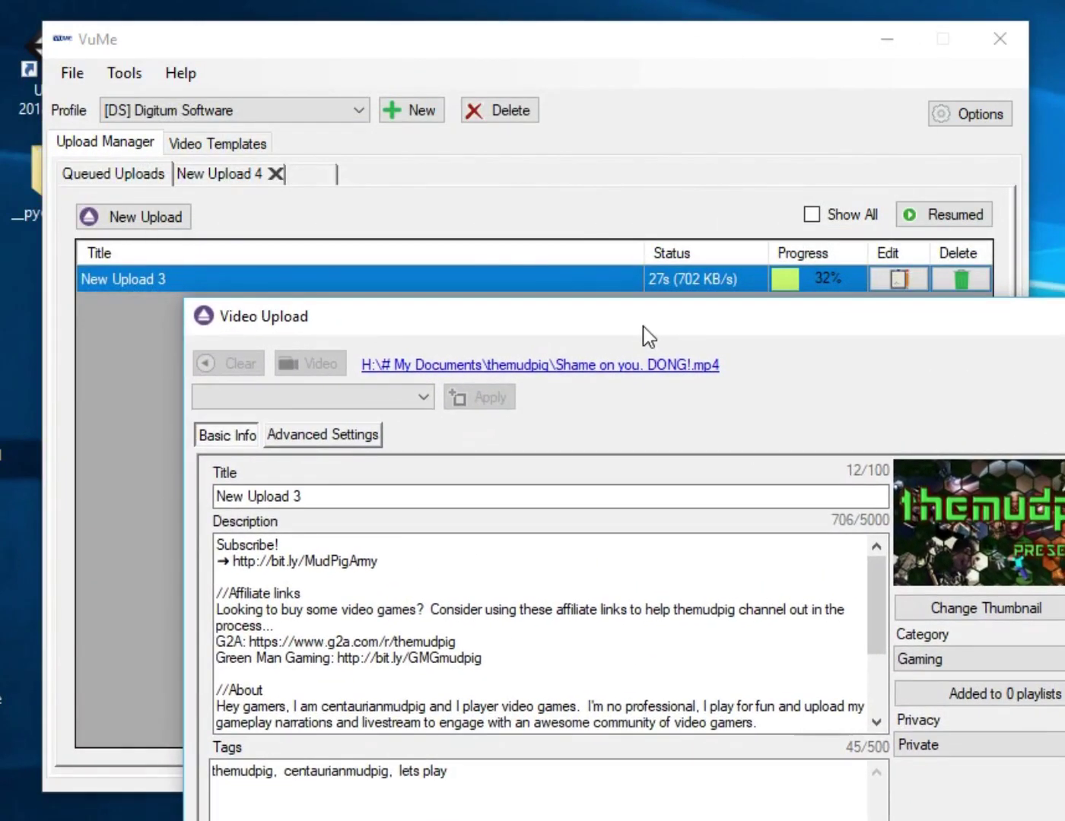
drag(435, 494, 193, 512)
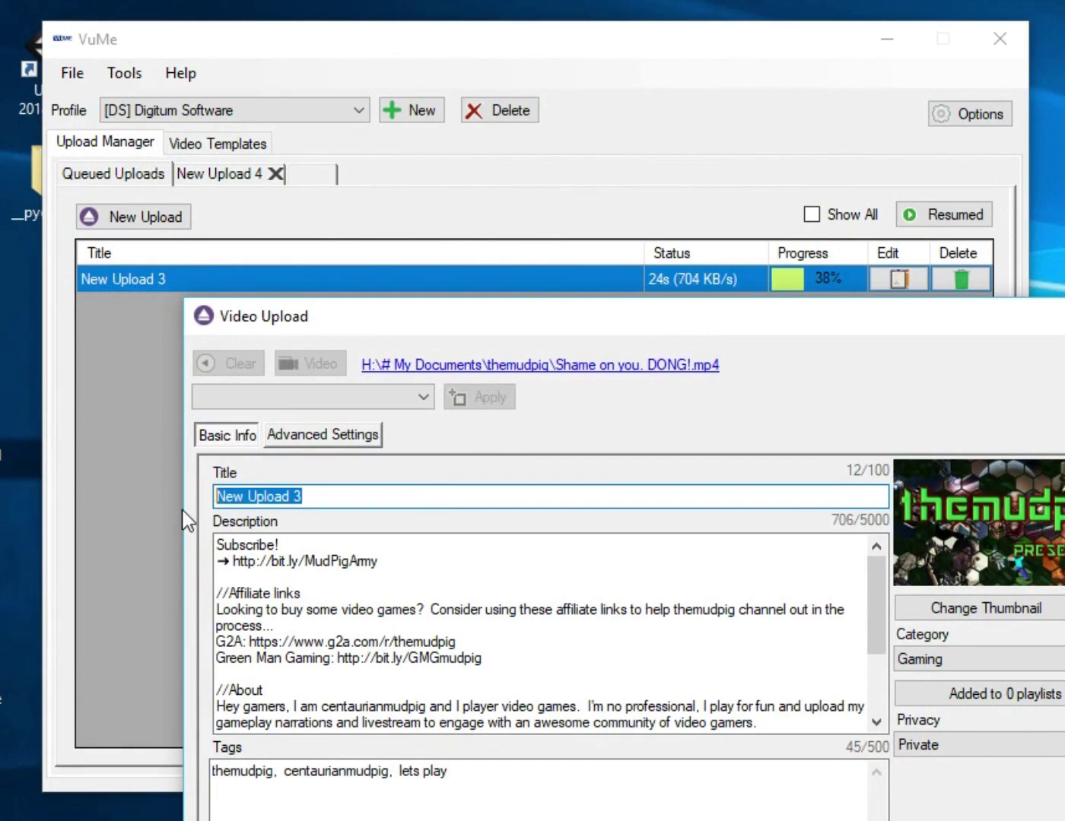
text(Sham)
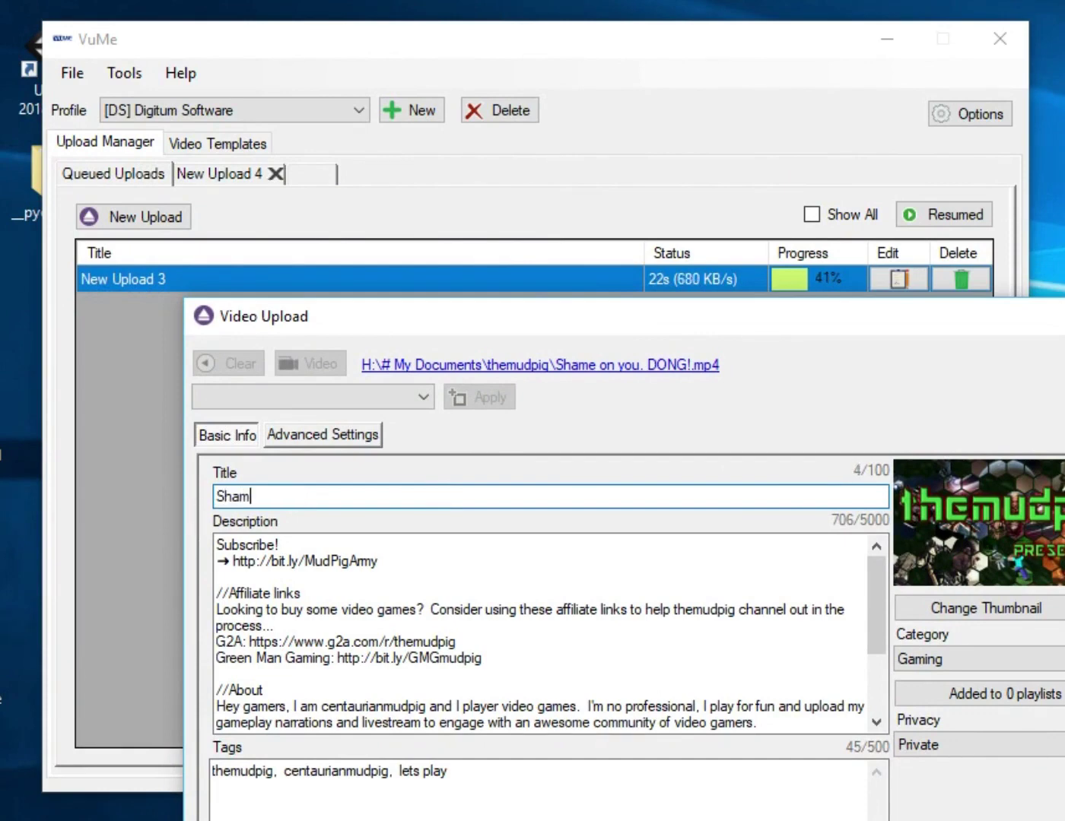
text(e on you!)
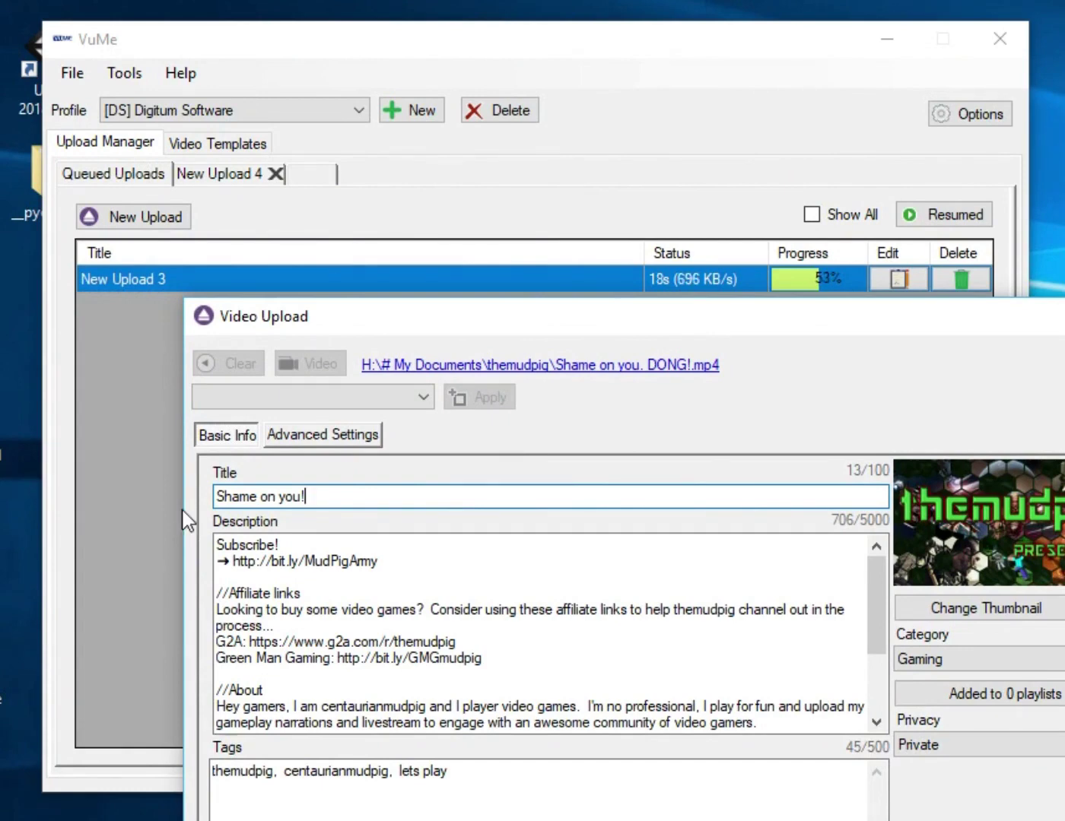
Step: Add the tags "for shame, dong" to the queued upload, save the changes and close its edit window
click(492, 775)
text(, for h)
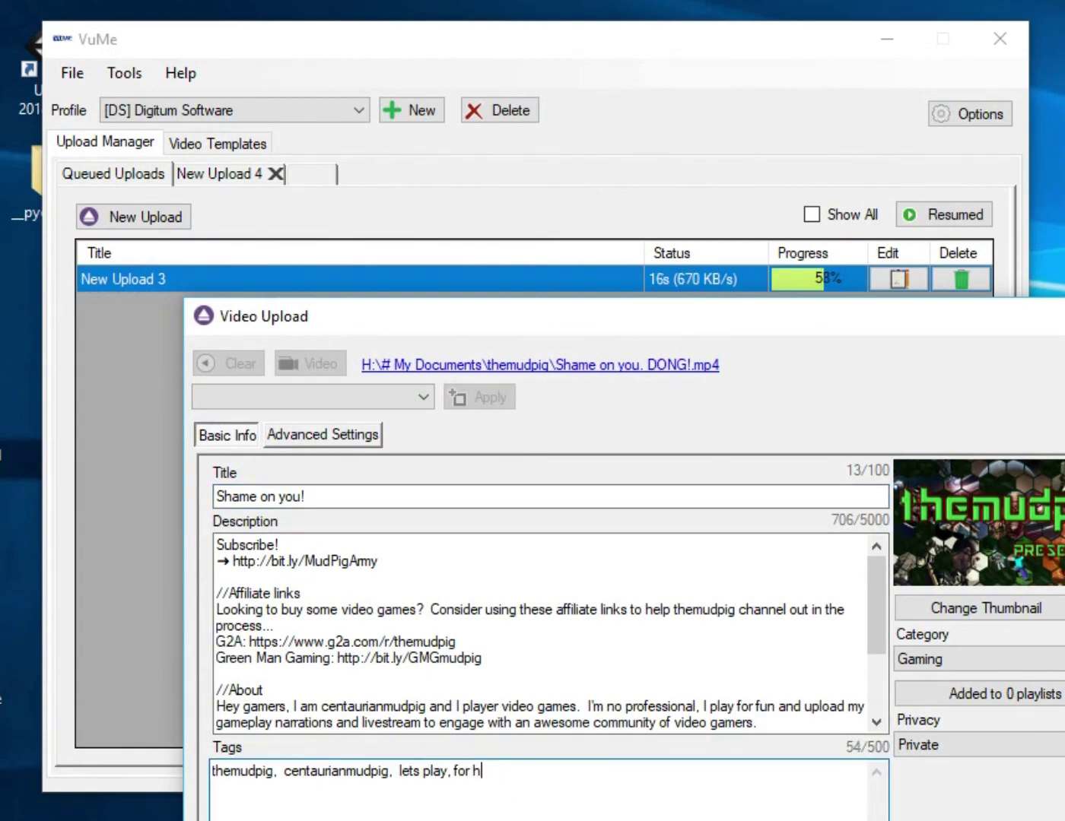
key(BackSpace)
text(shame, dong)
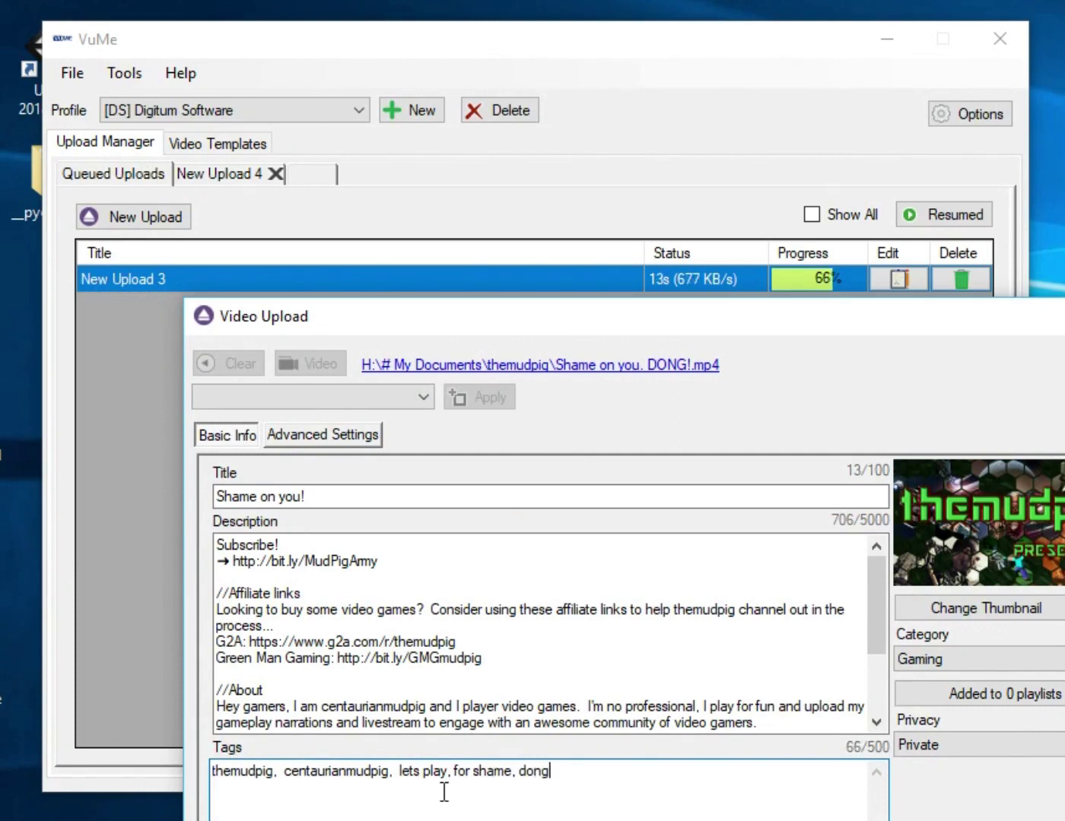
key(Tab)
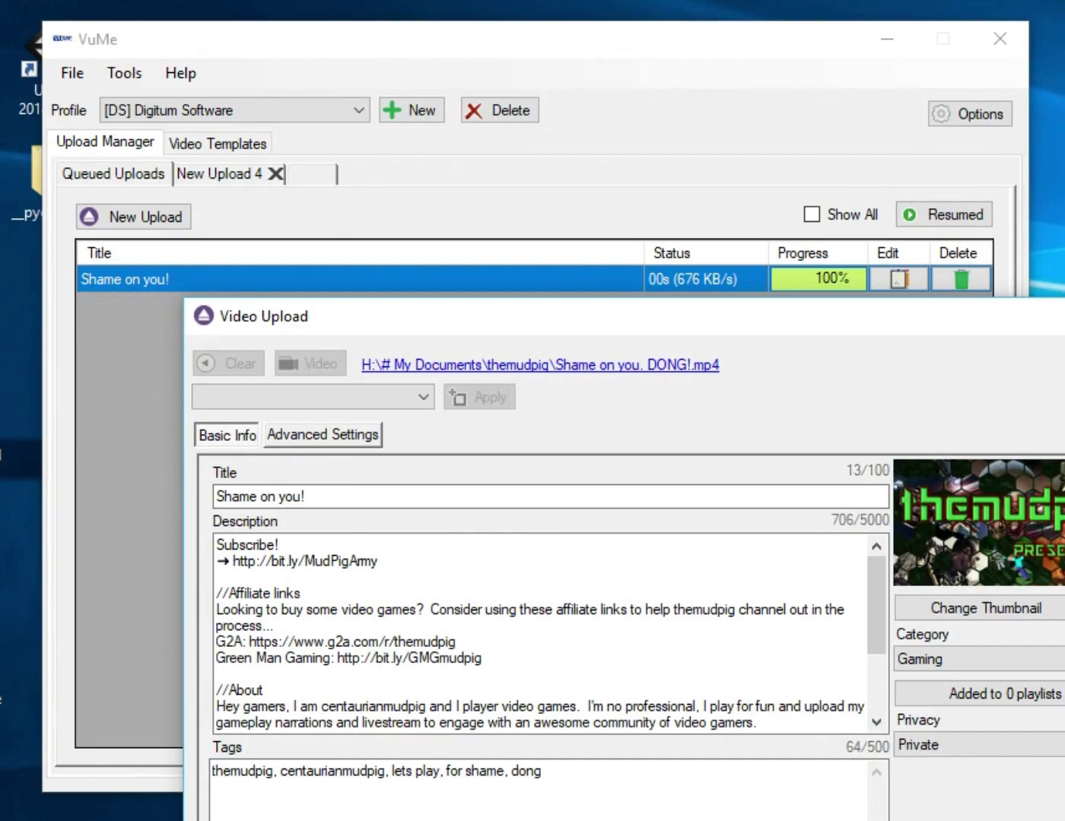
key(alt+F4)
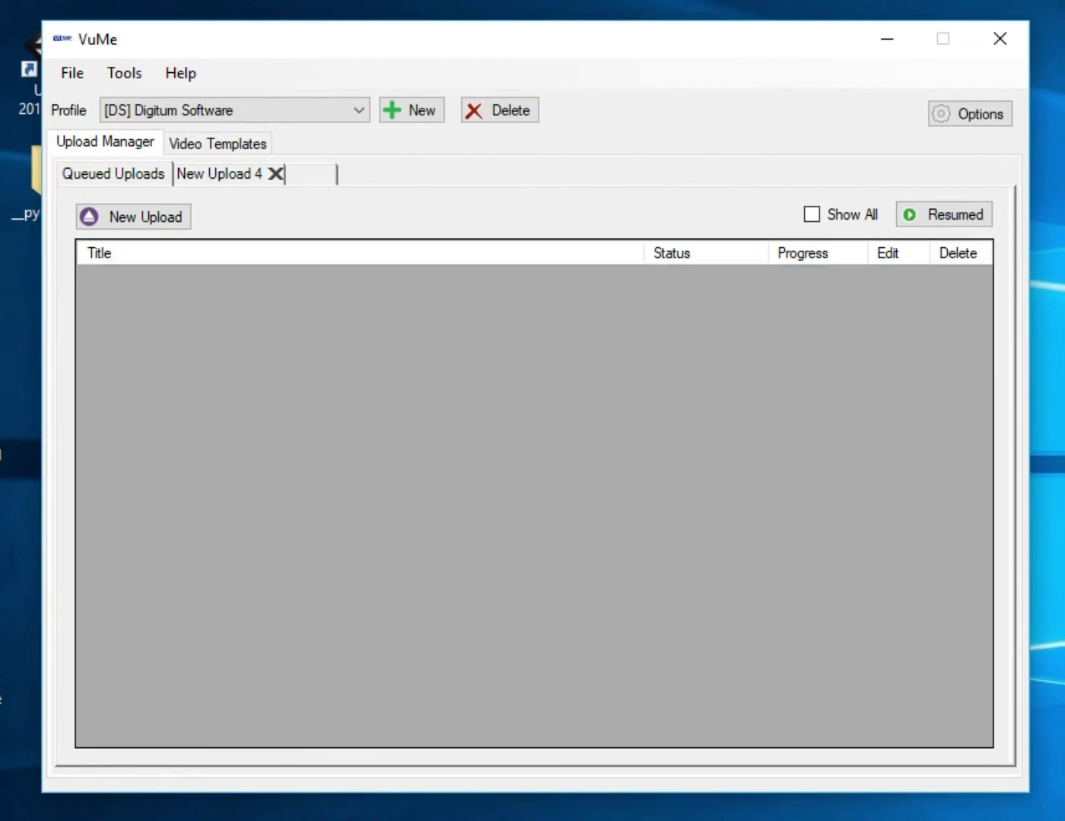
Step: Choose the WC1 "Ep#1 Peace Corps!" MP4 with the Wing Commander 1 Series template in its file name as New Upload 4's video
click(209, 172)
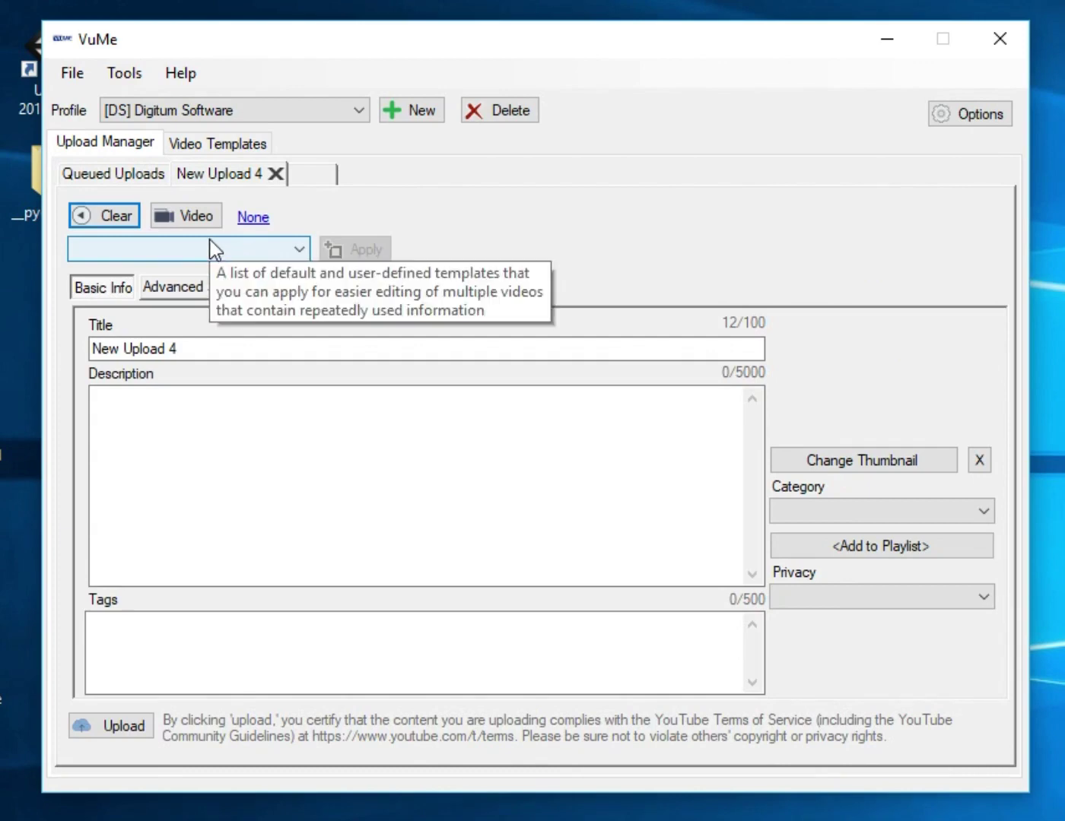
click(184, 220)
scroll(699, 456, down, 2)
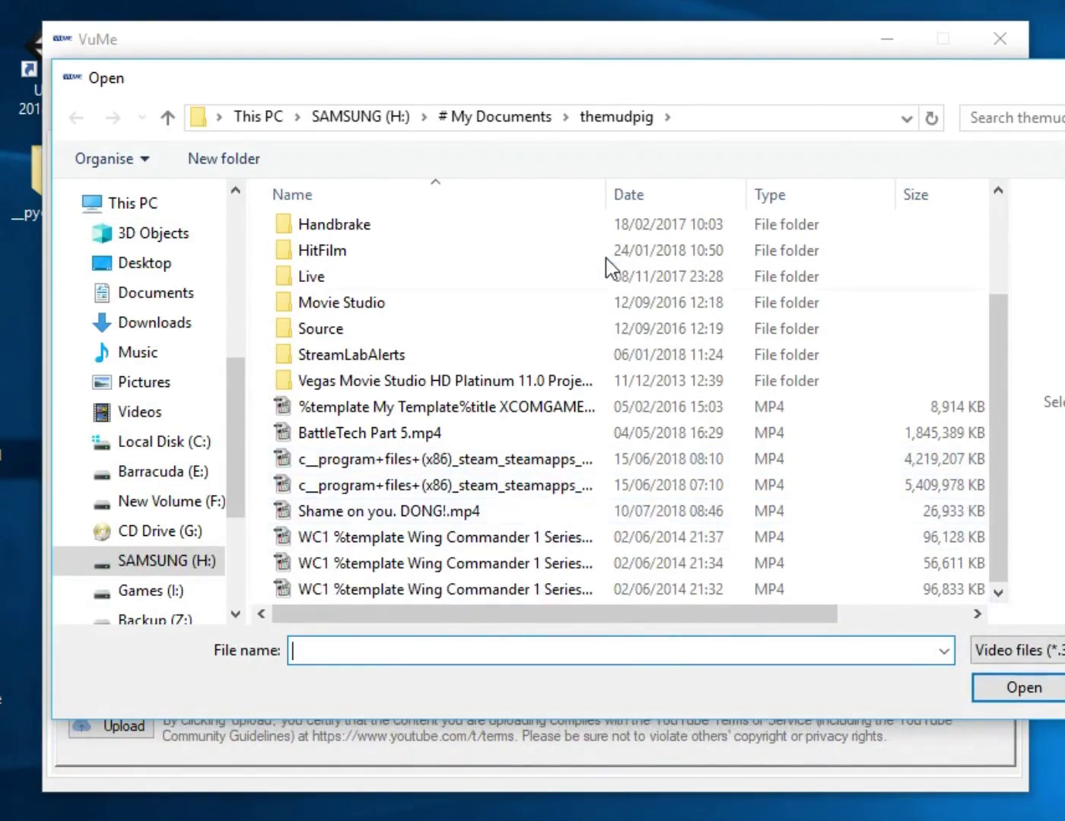
double_click(609, 196)
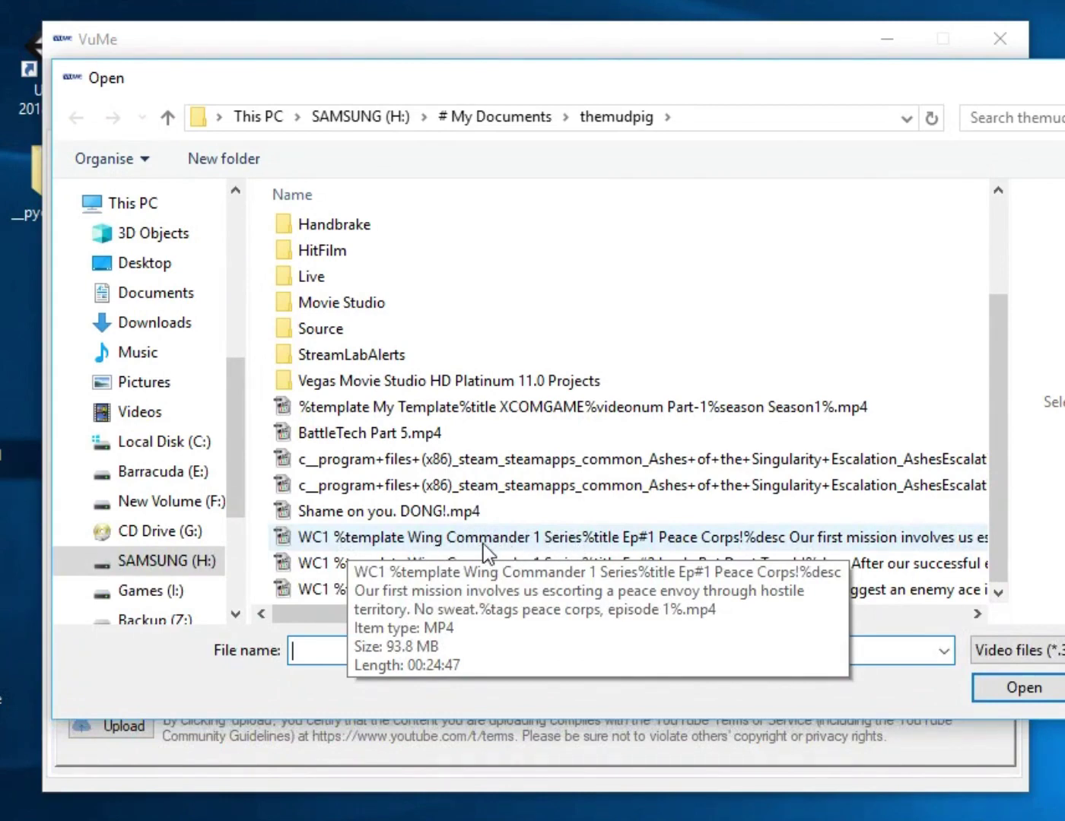
click(507, 539)
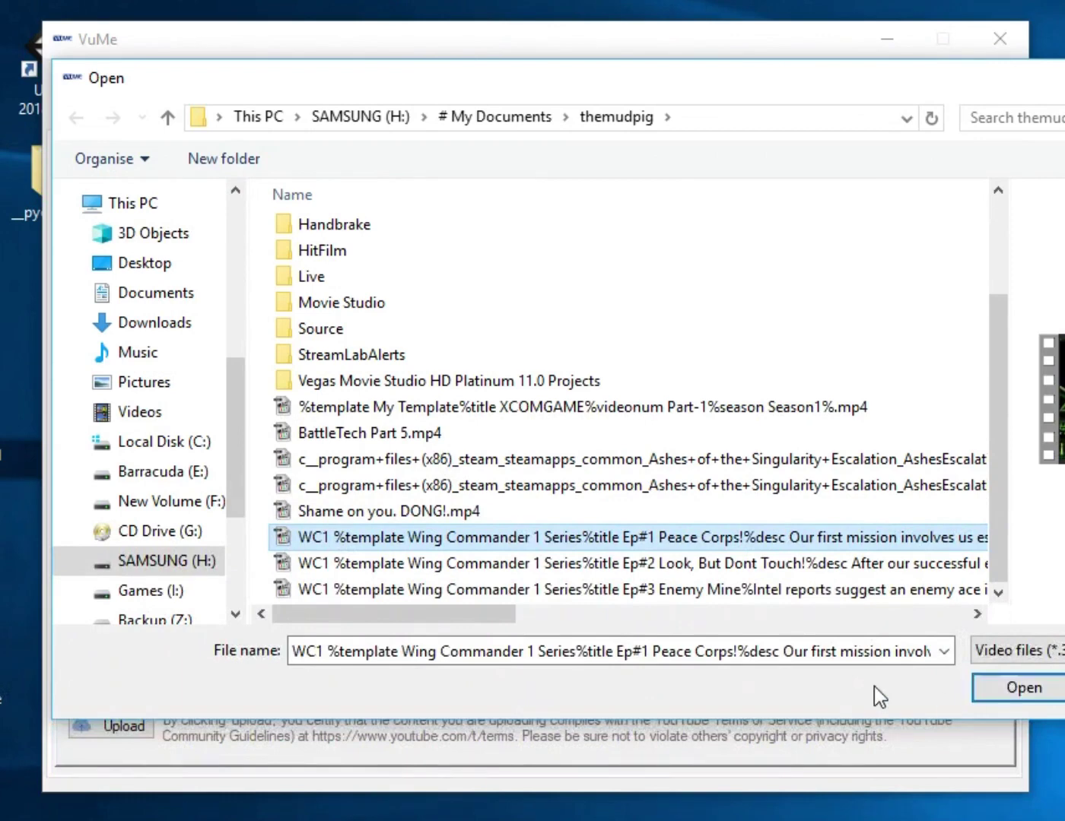
drag(798, 650, 938, 638)
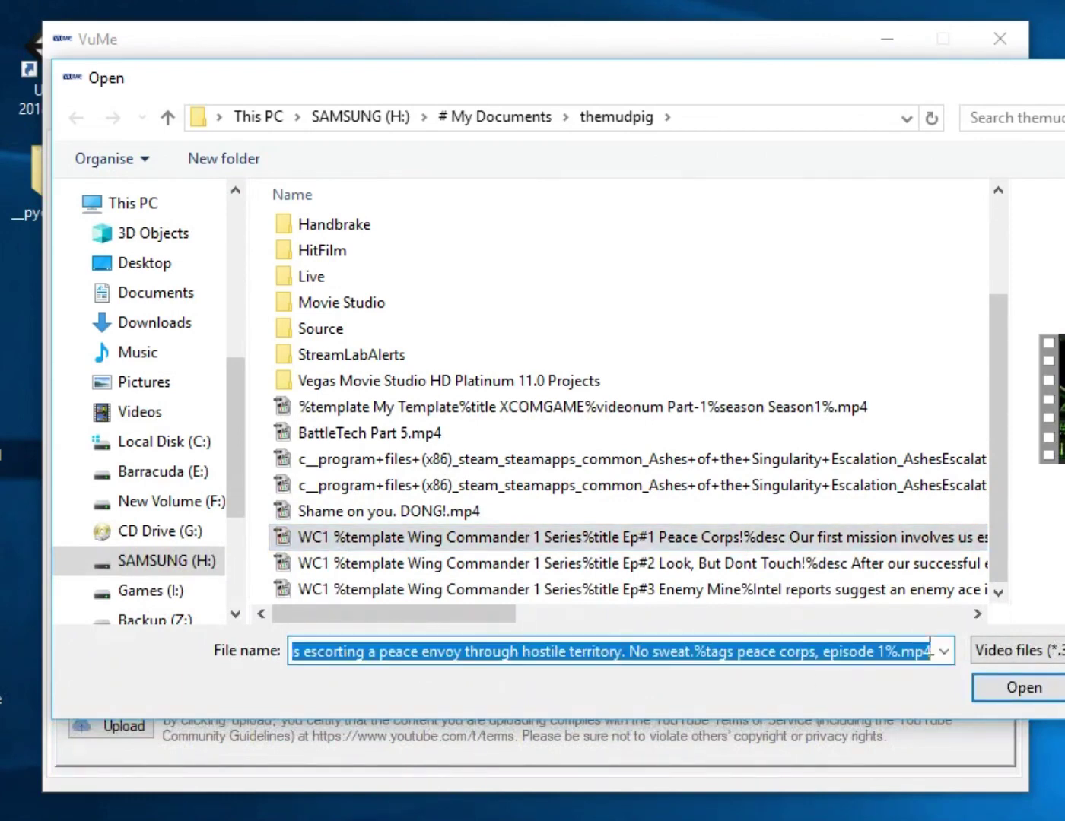
click(1024, 689)
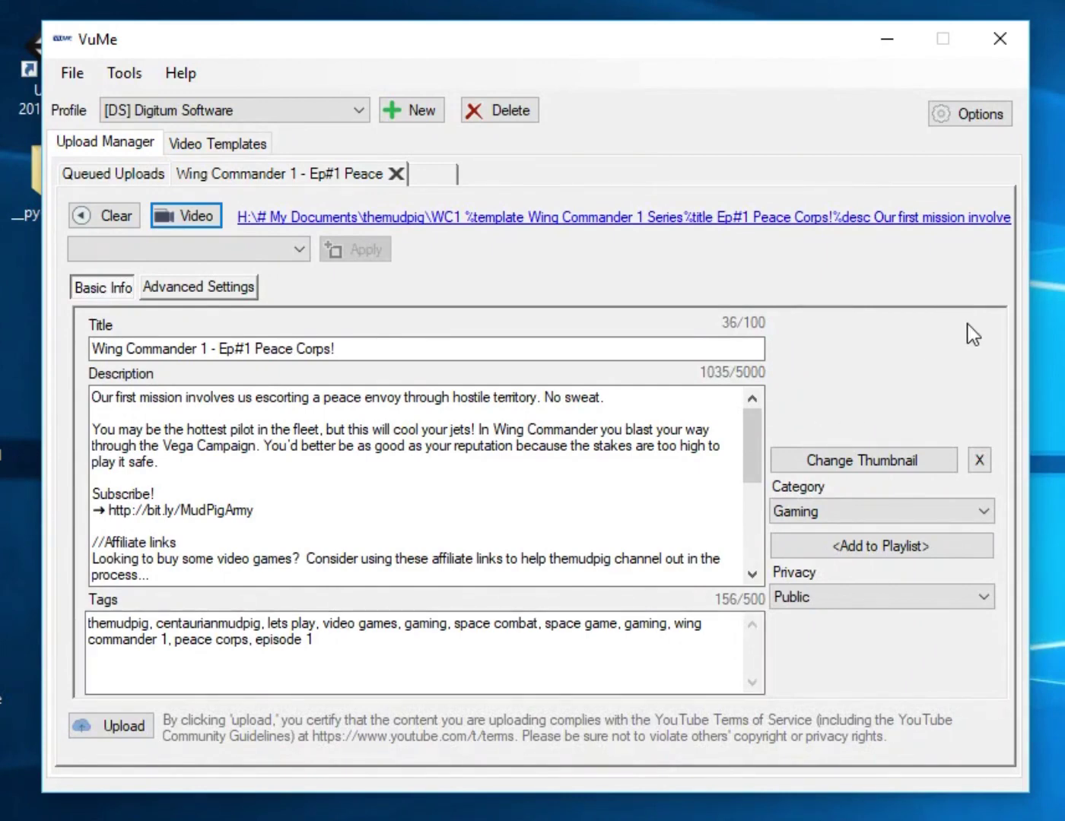
Step: Check the Wing Commander upload's advanced settings and set its thumbnail to WC2SM1 Feature.jpg
click(195, 286)
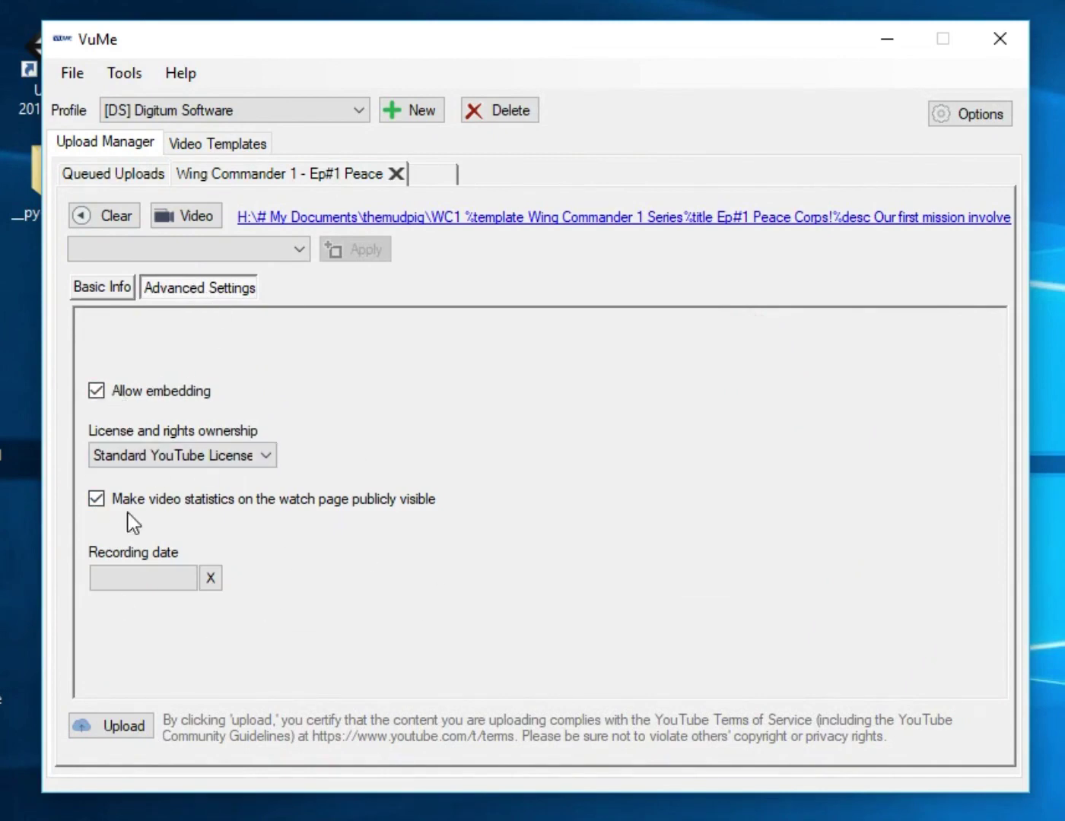
click(97, 287)
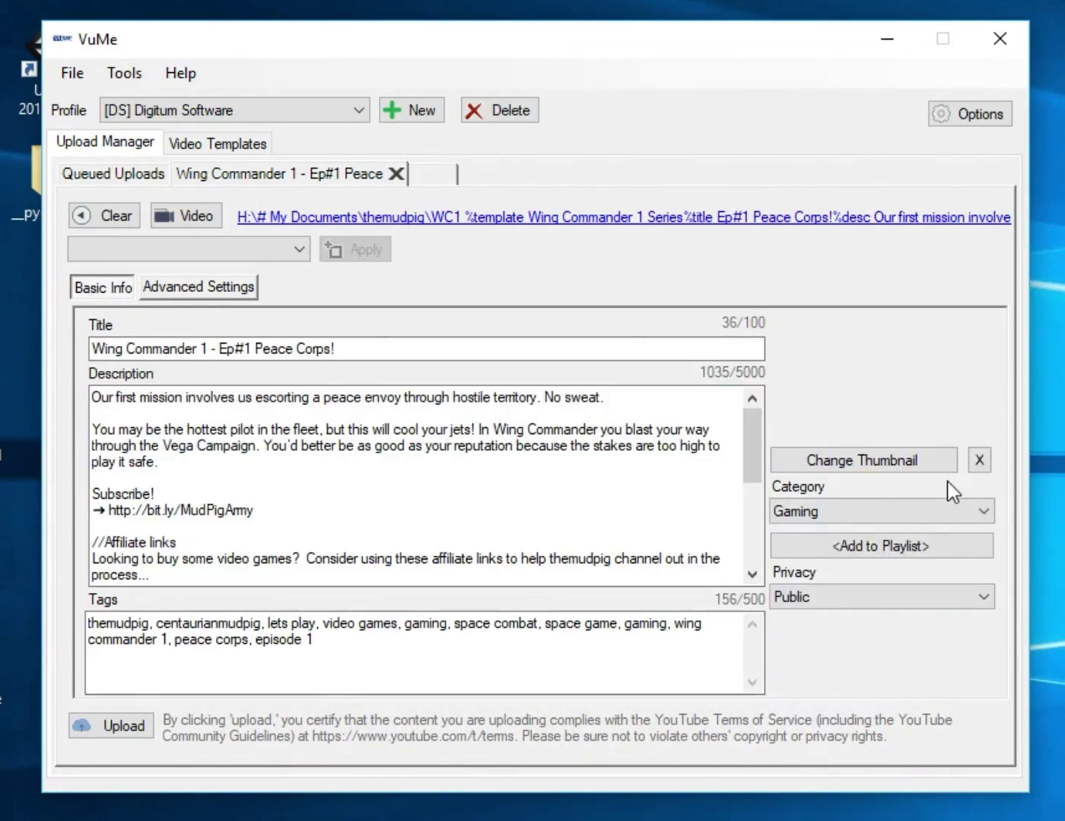
click(918, 471)
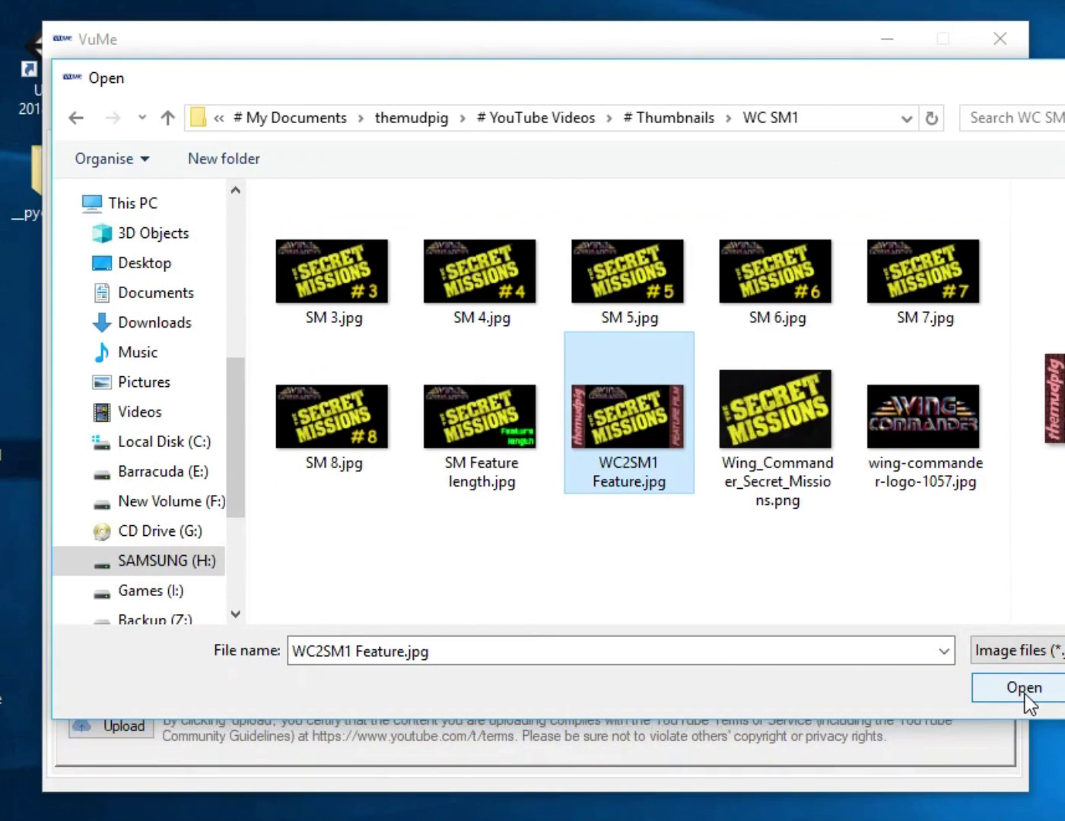
click(1025, 692)
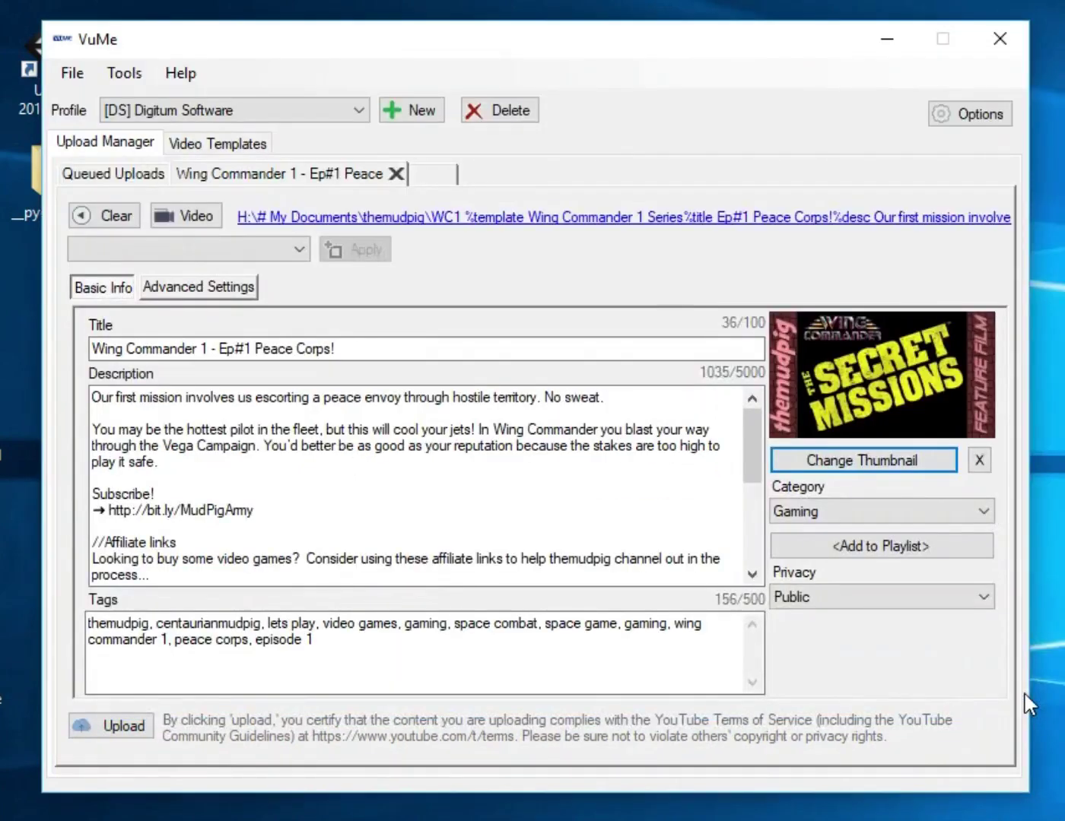
Step: Create a "Wing Commander" playlist and add the Ep#1 Peace Corps! upload to it
click(913, 552)
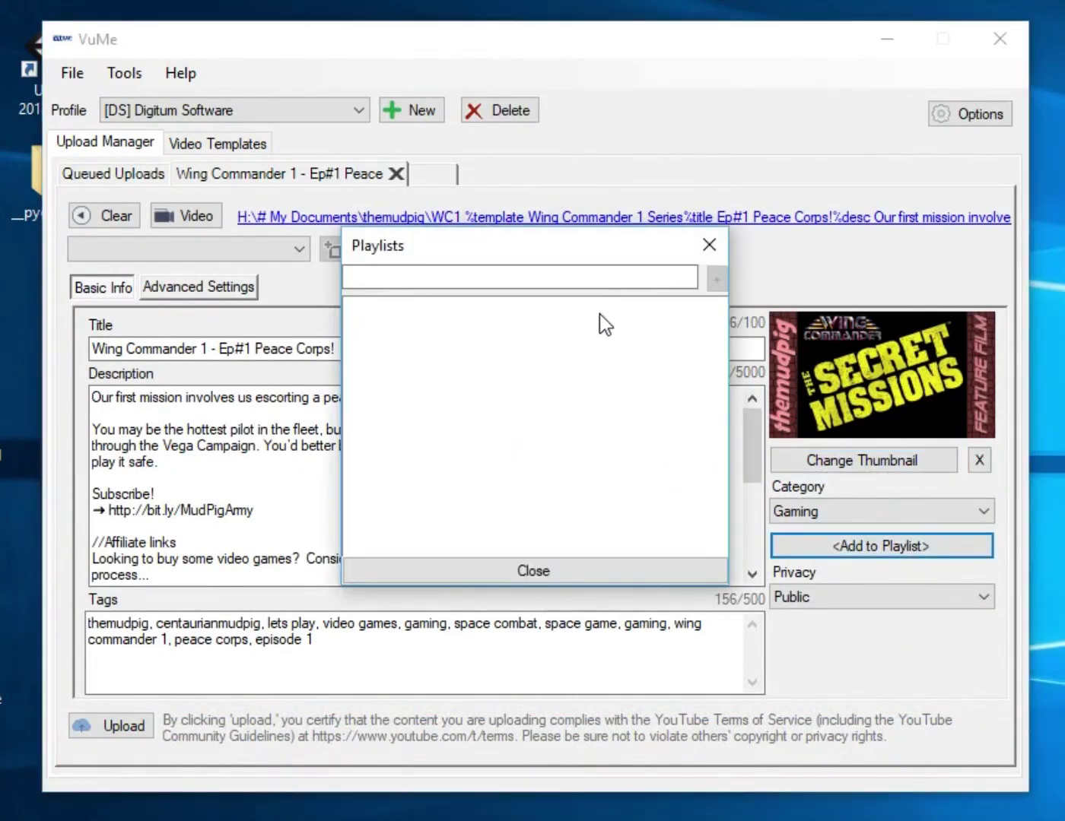
click(581, 275)
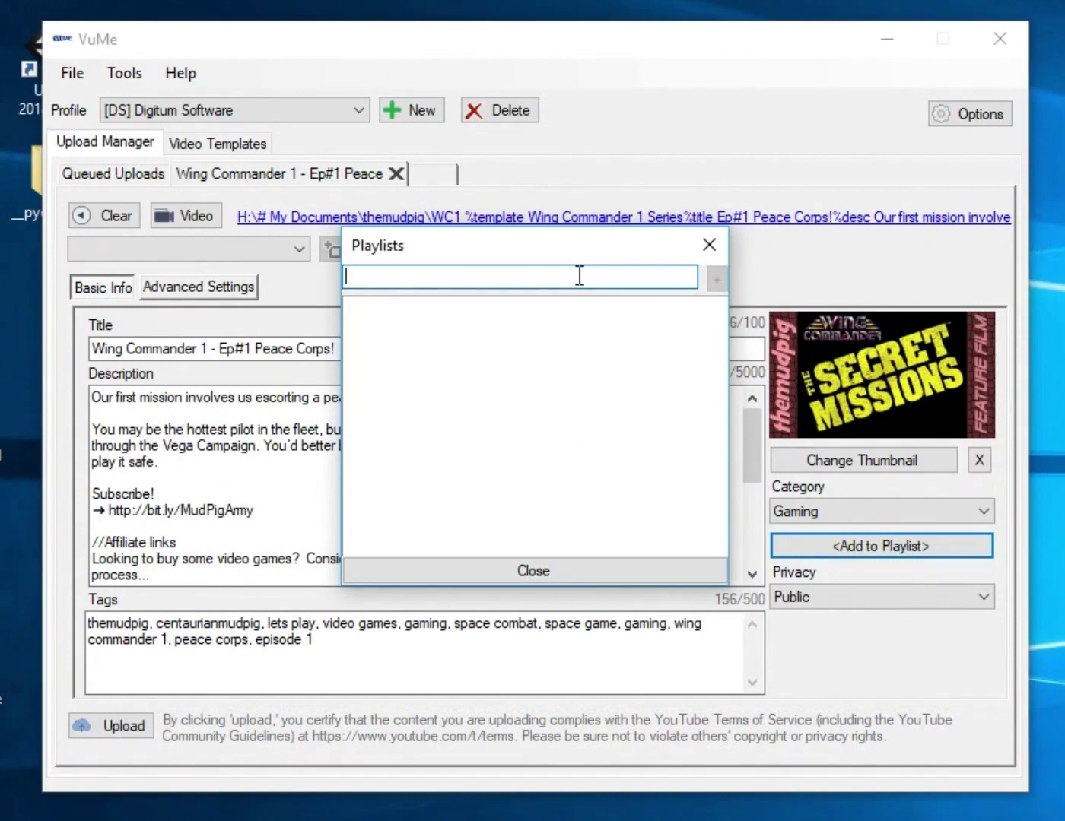
text(Wing C)
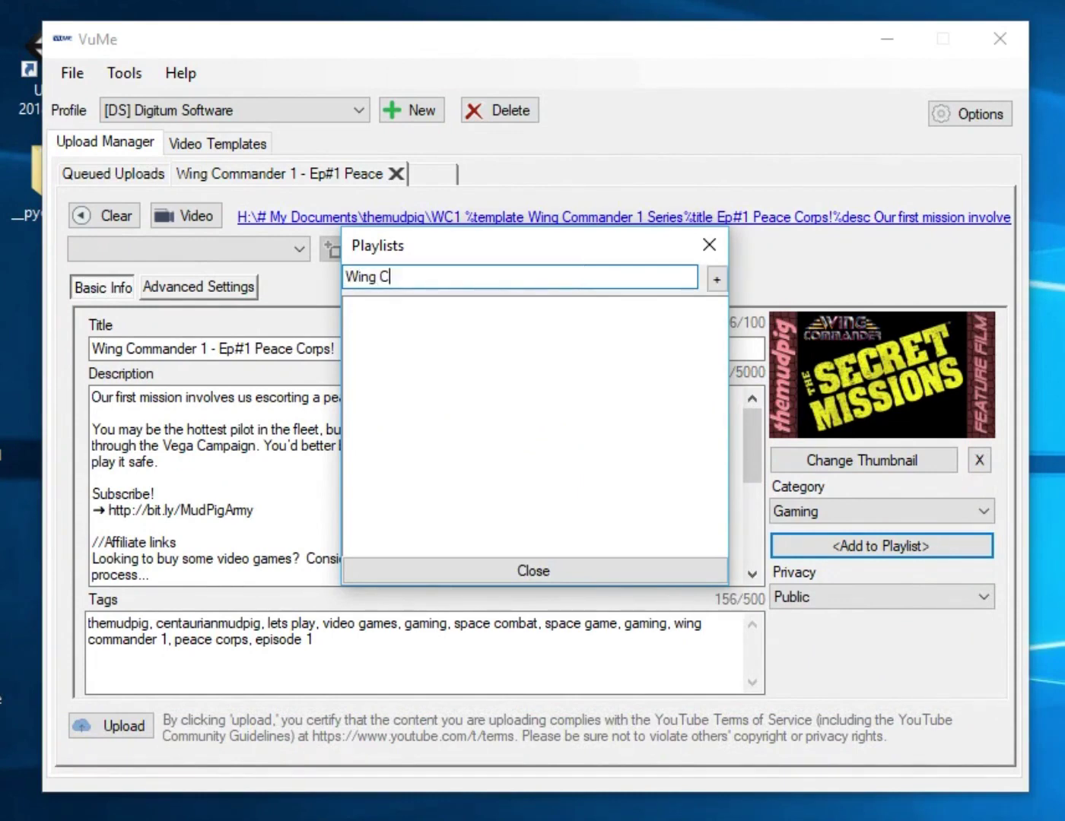
text(ommander)
click(716, 285)
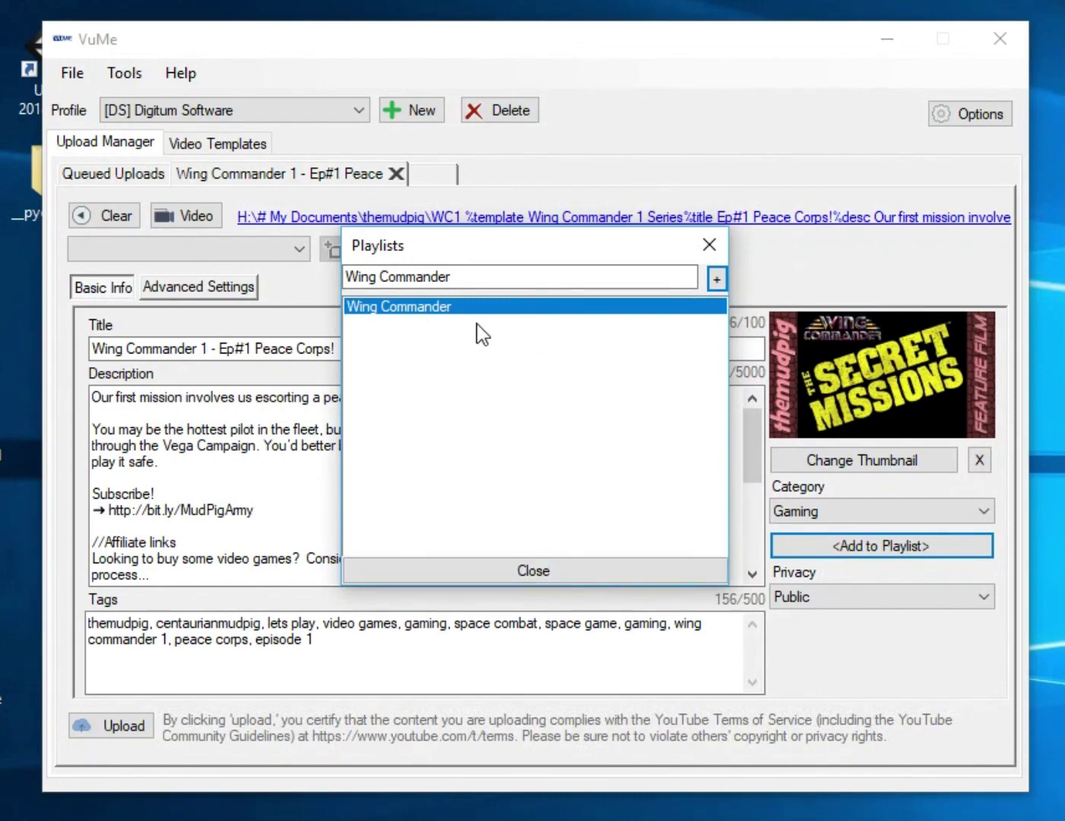
Step: Create a second playlist named "Lets Play Videos" for the same upload
drag(646, 285, 326, 280)
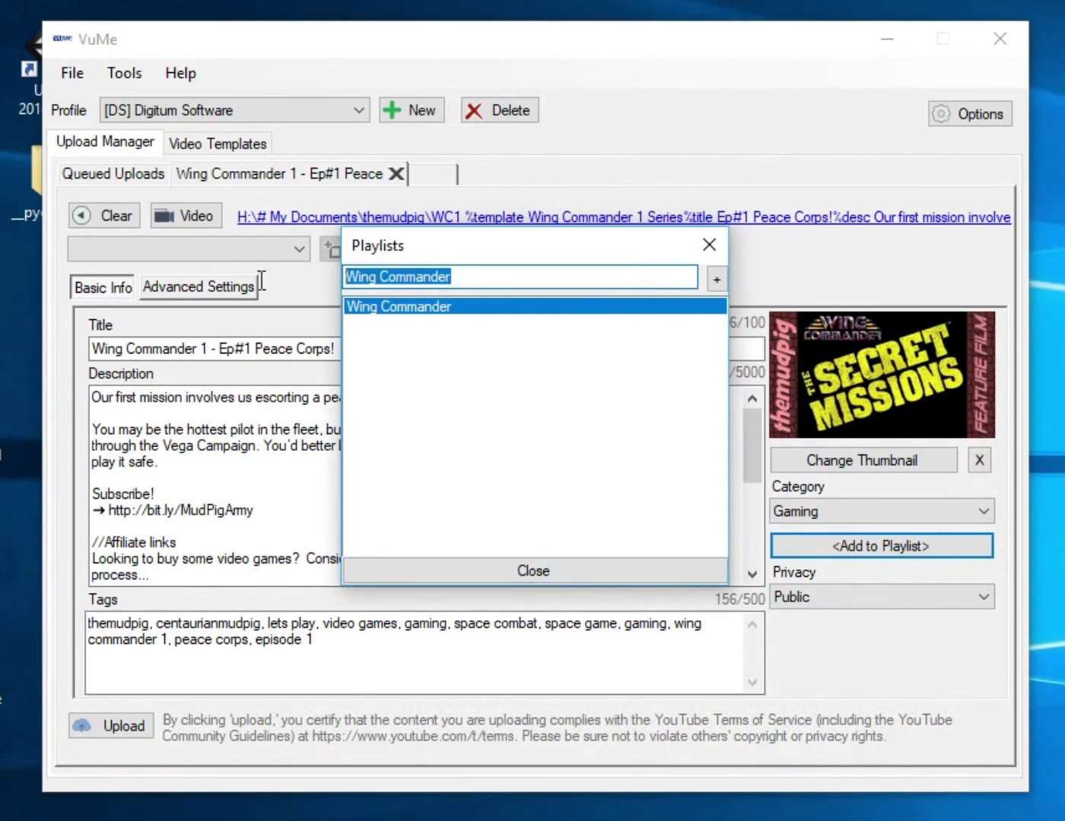
text(Lets )
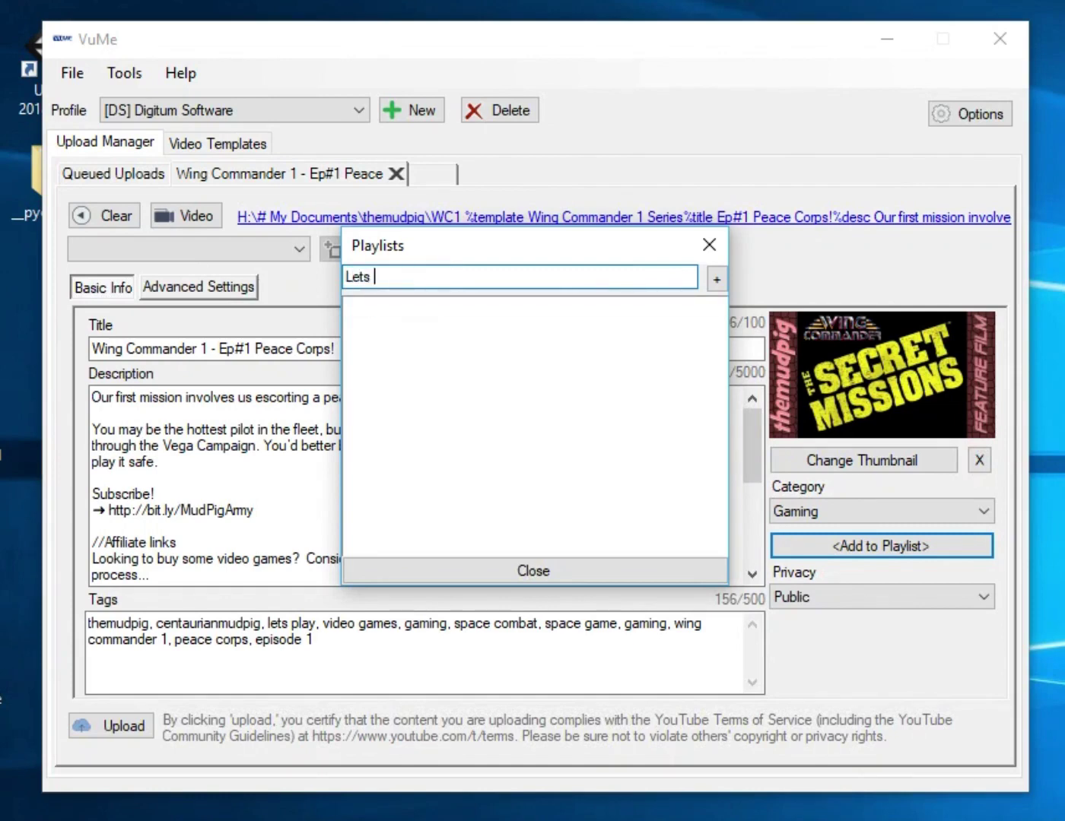
text(Play Videos)
click(716, 280)
Step: Filter the playlists by "W", clear the filter and close the playlist selection
drag(515, 279, 325, 282)
key(BackSpace)
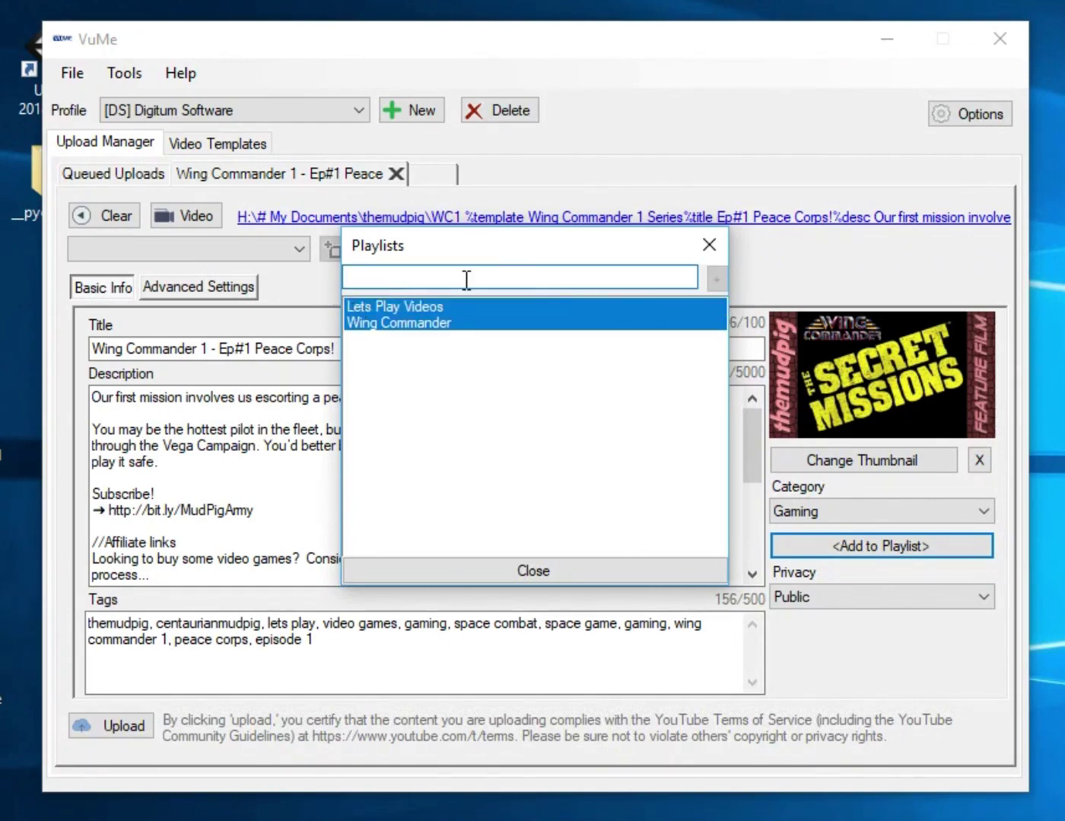
text(W)
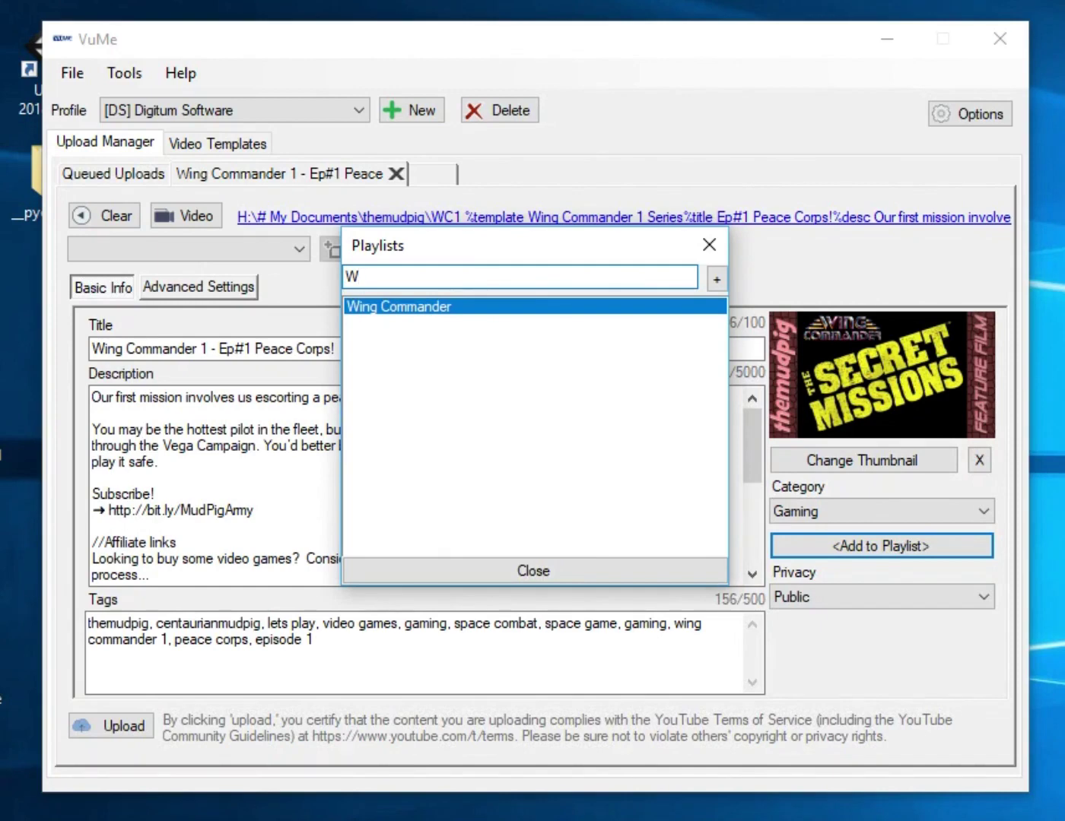
key(BackSpace)
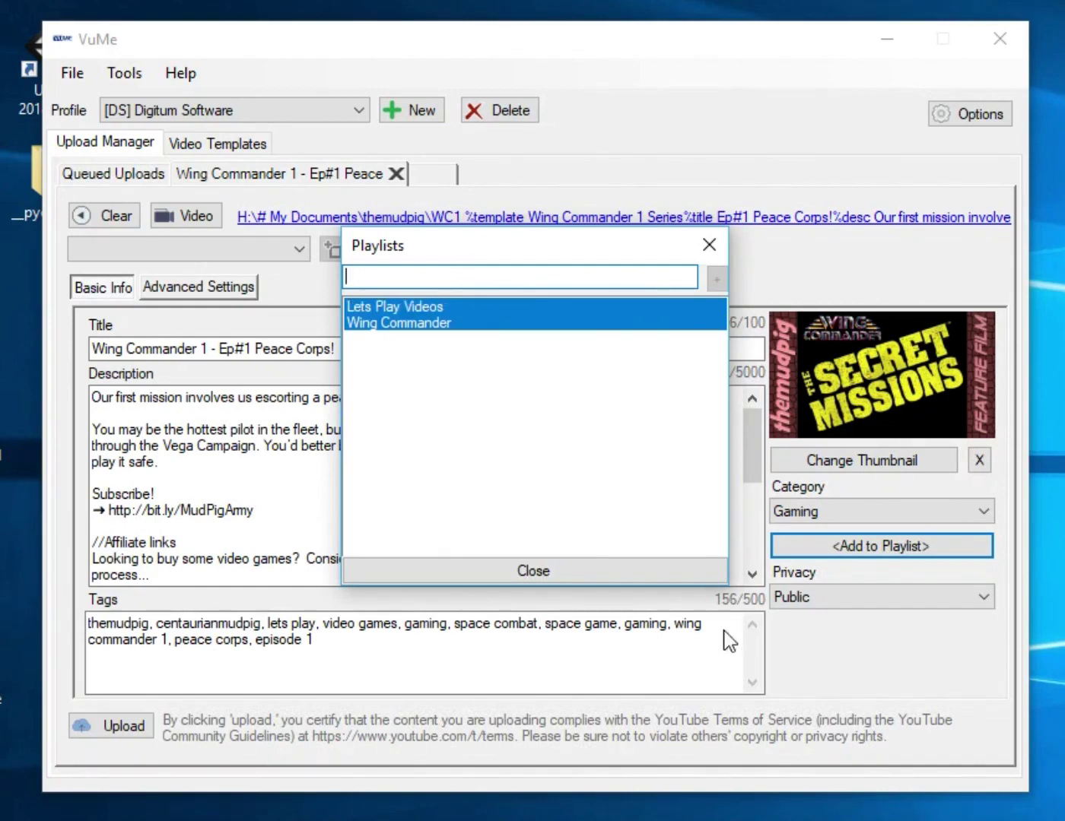
click(658, 567)
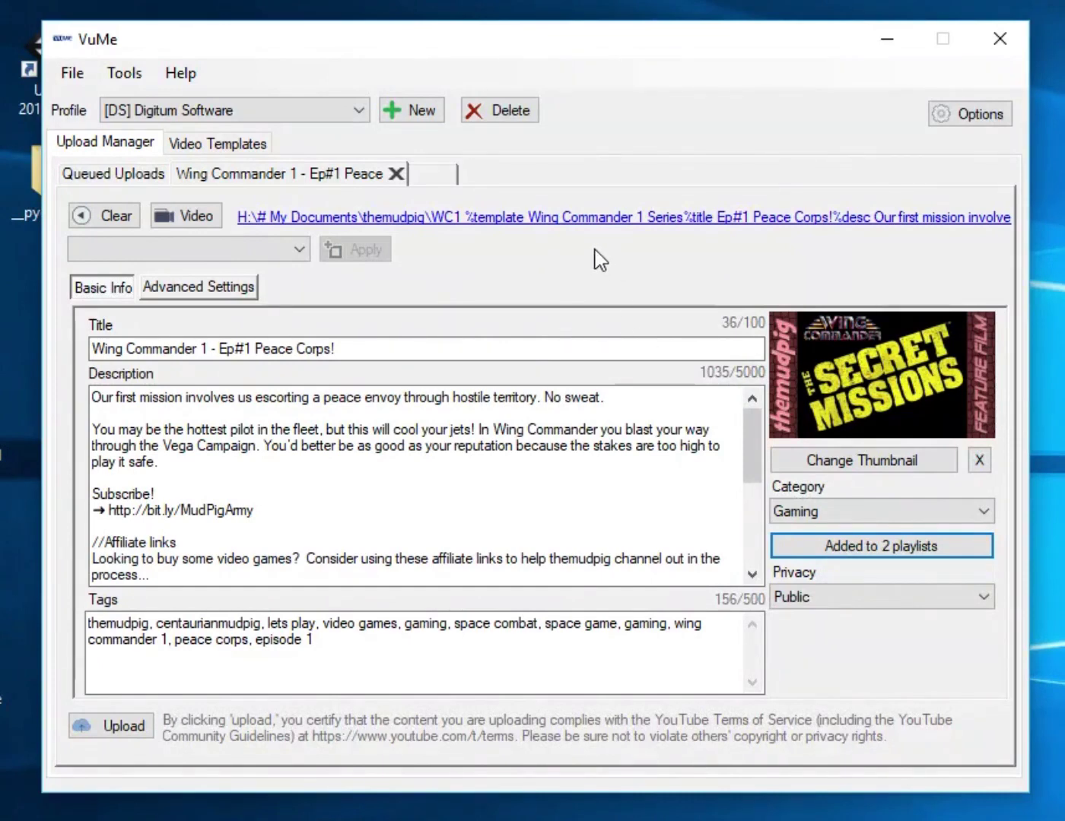
Step: Add another new upload, then return to the Ep#1 upload and set its privacy to Scheduled at 5:00 PM
click(441, 172)
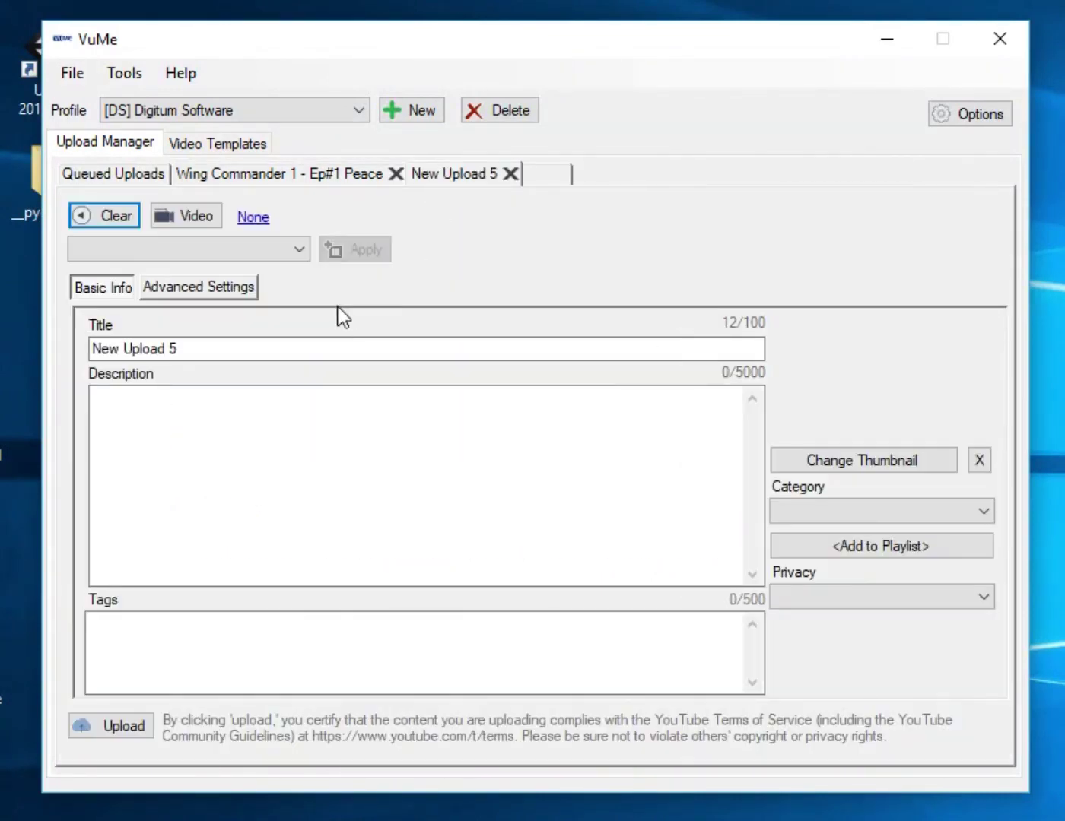
click(253, 181)
click(920, 603)
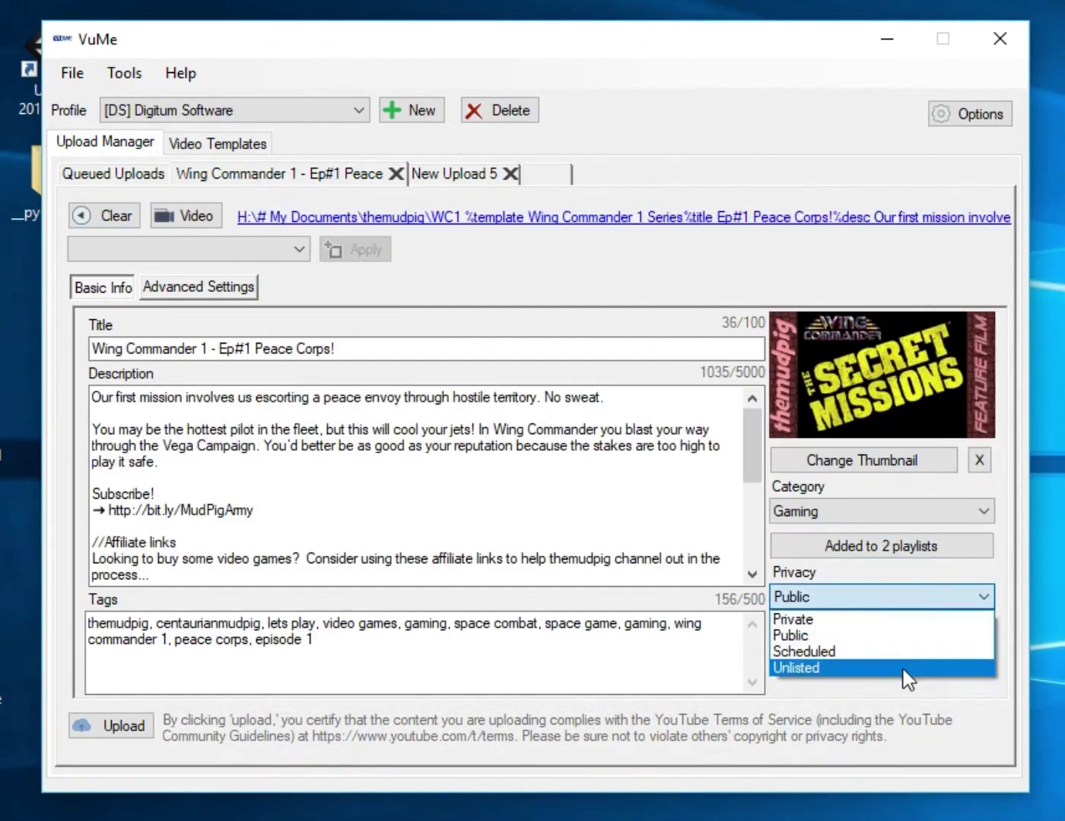
click(893, 651)
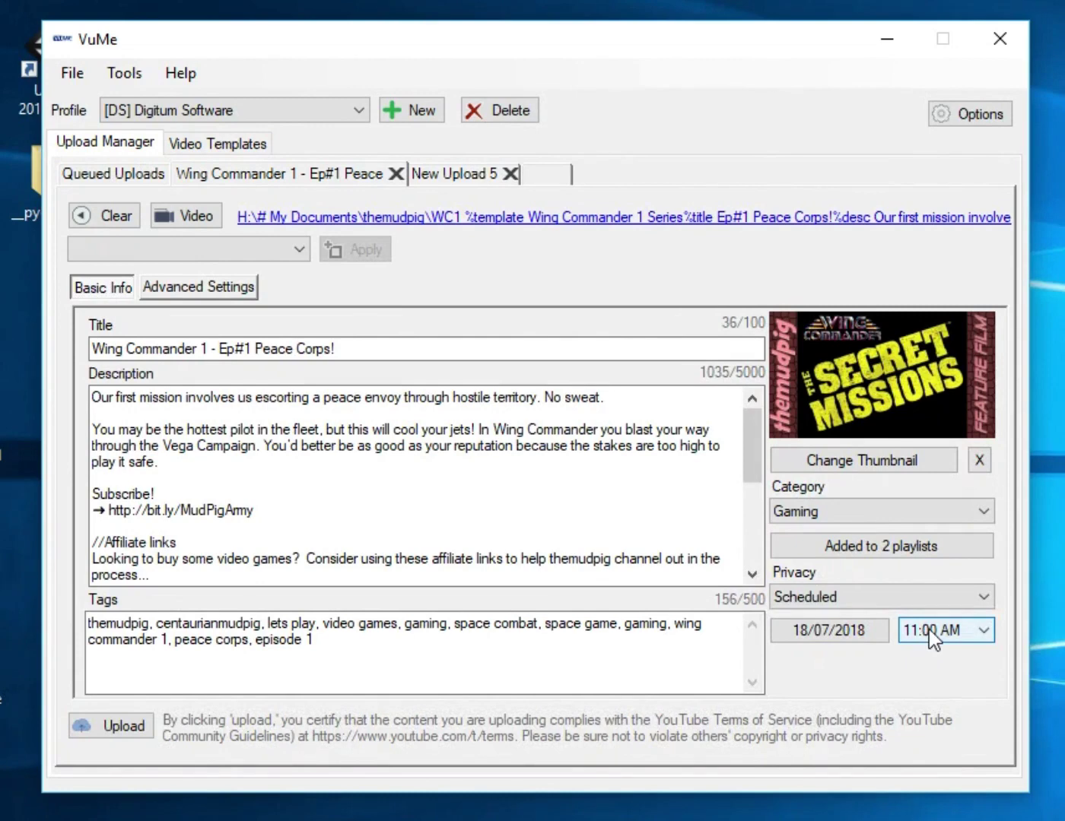
click(928, 630)
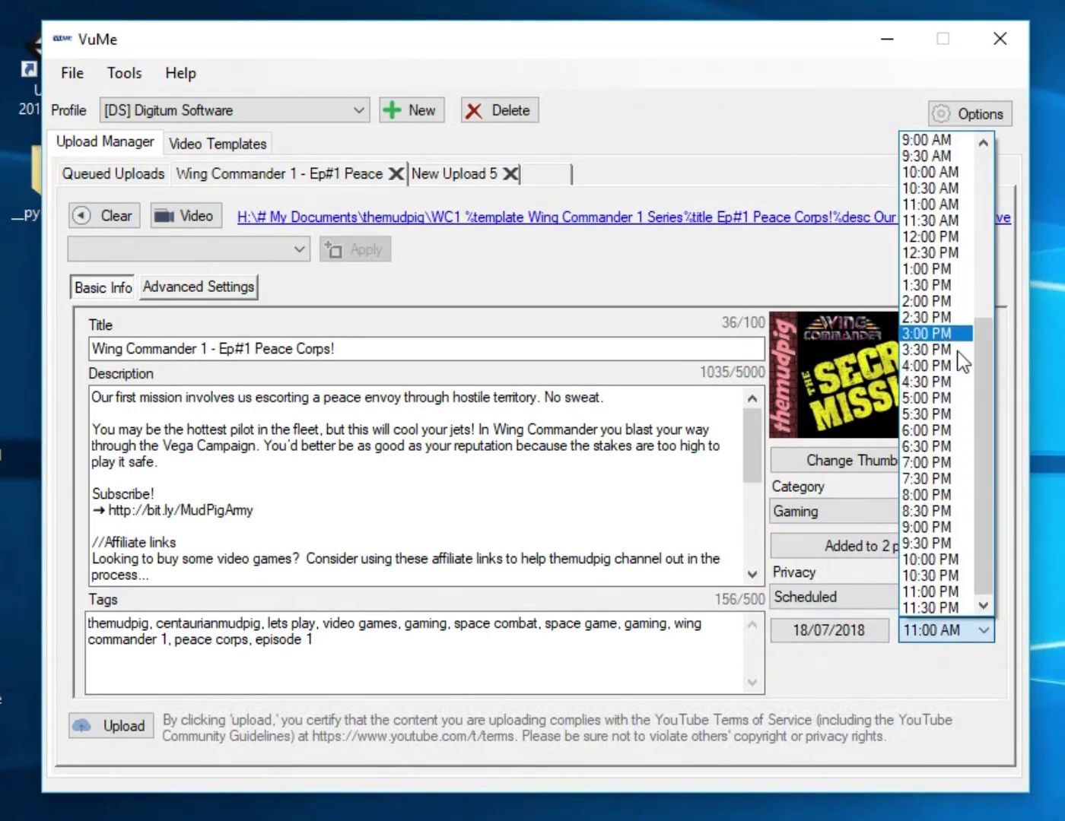
click(937, 398)
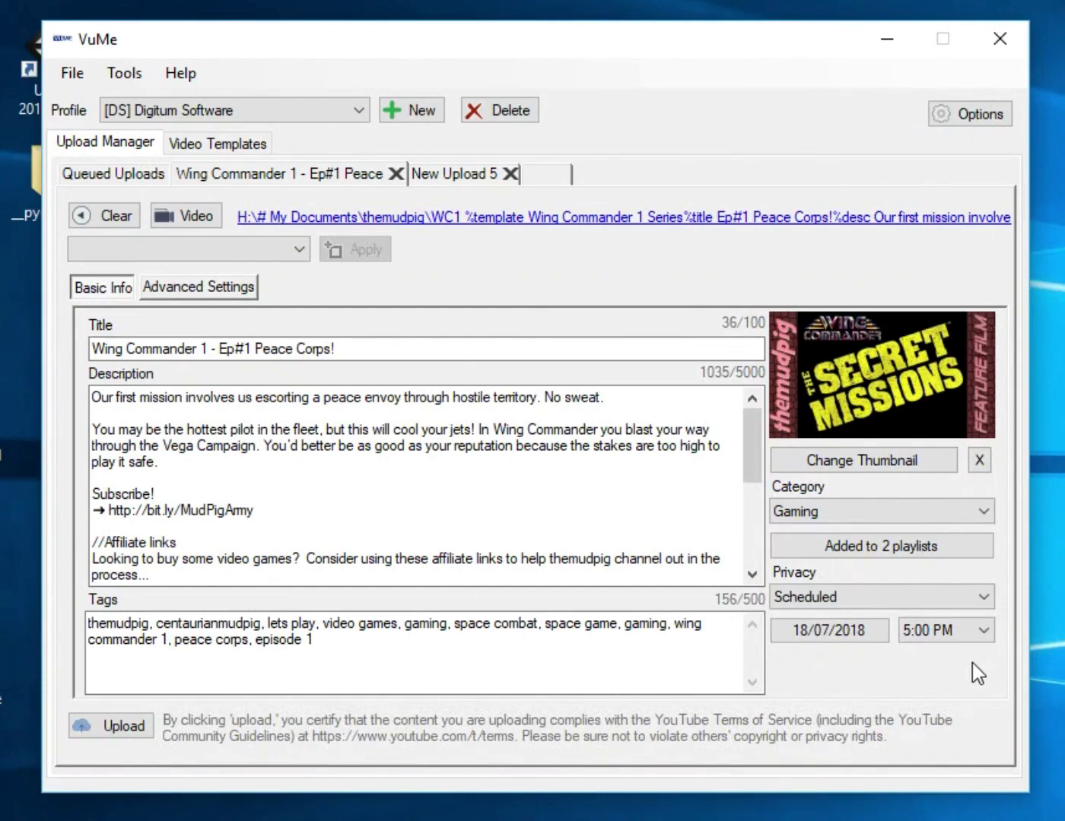
Step: Choose the WC1 "Ep#2 Look, But Dont Touch!" MP4 for New Upload 5 and add it to both the Lets Play Videos and Wing Commander playlists
click(461, 174)
click(182, 217)
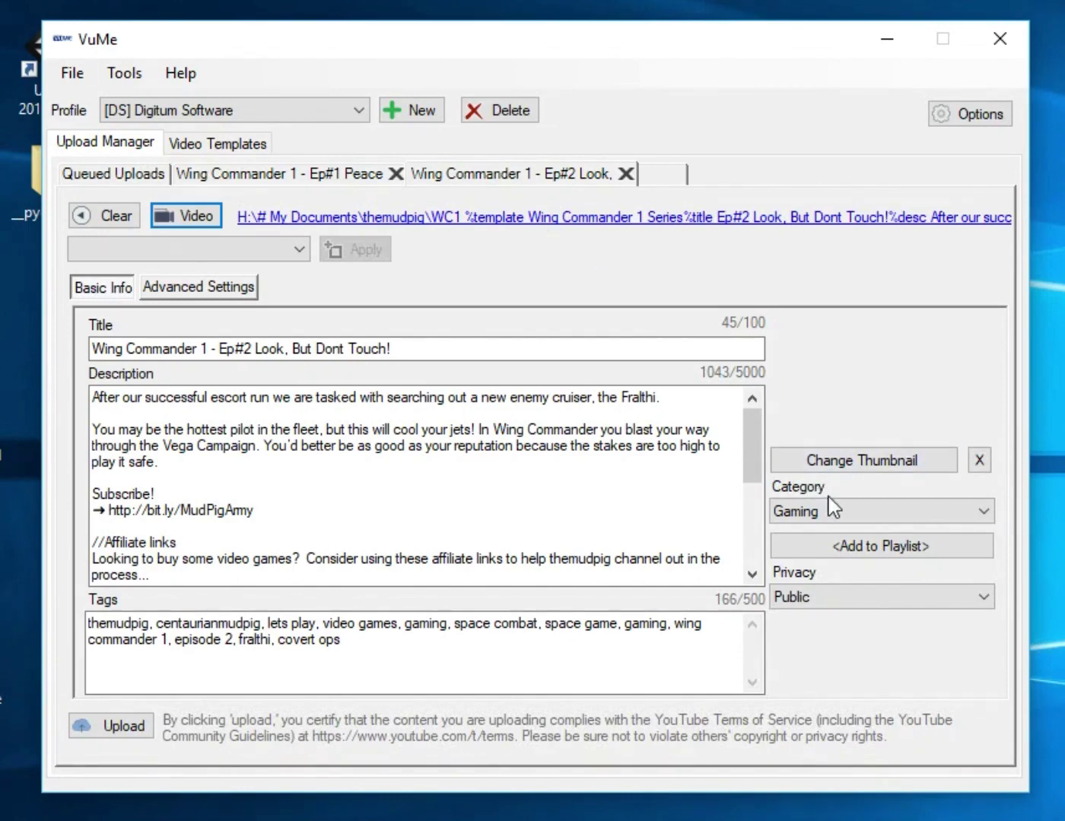
click(864, 546)
click(492, 307)
click(460, 324)
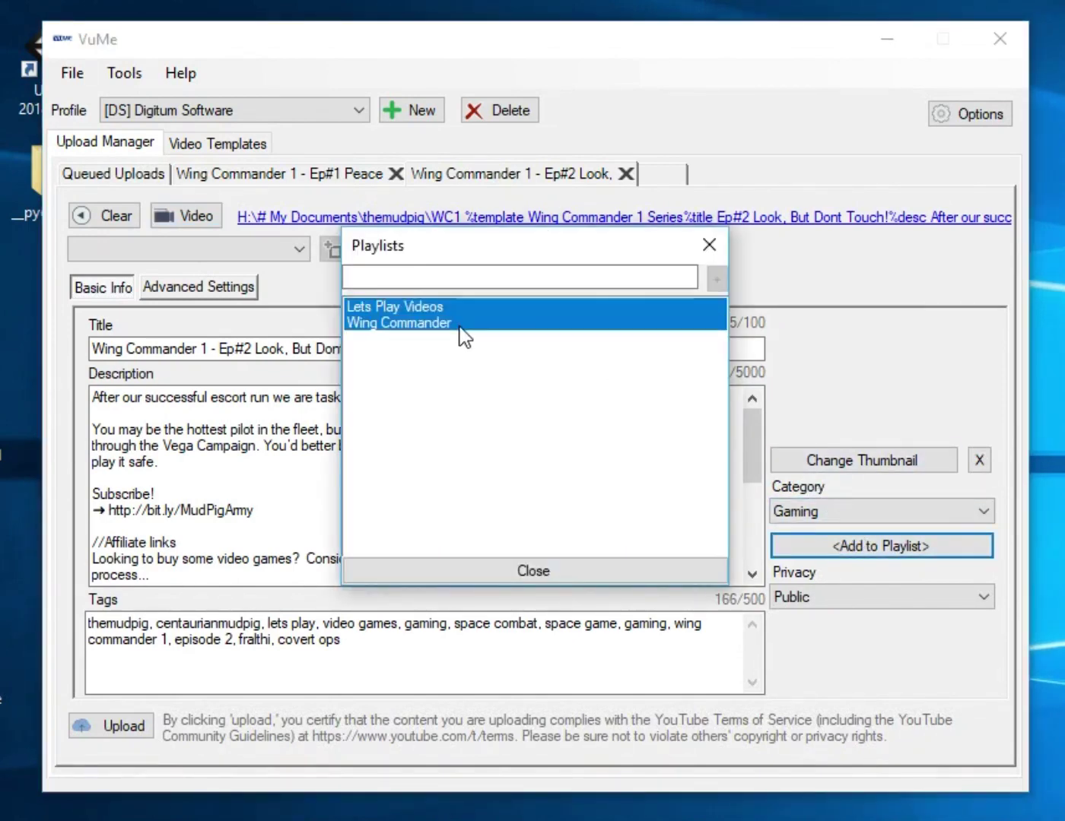
click(537, 570)
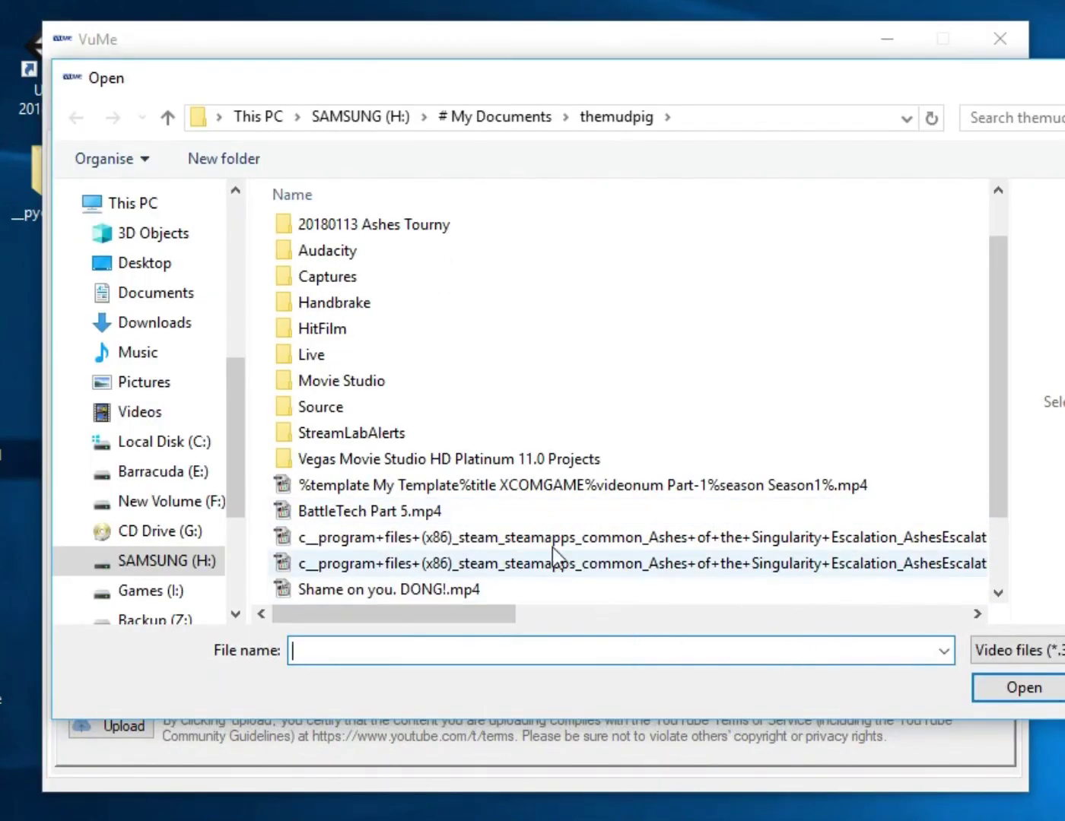
Step: Choose the WC1 "Ep#3 Enemy Mine" MP4 as the third upload's video
scroll(558, 566, down, 1)
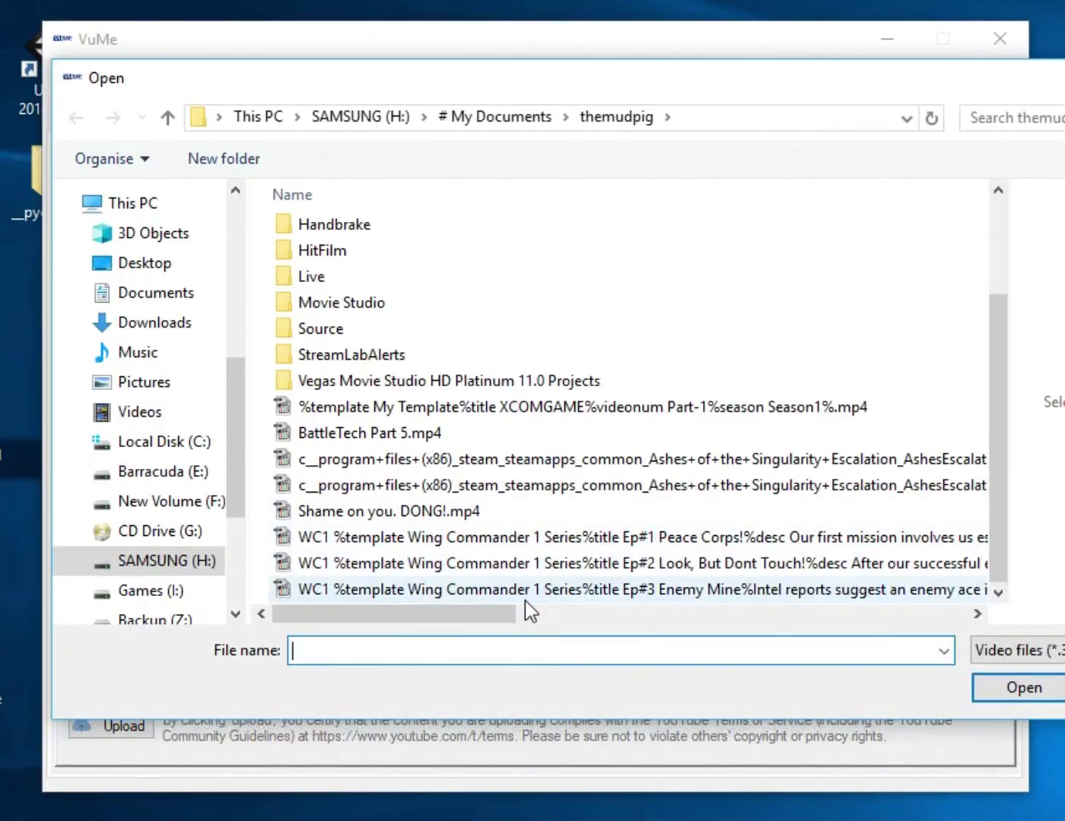
click(560, 587)
click(1018, 687)
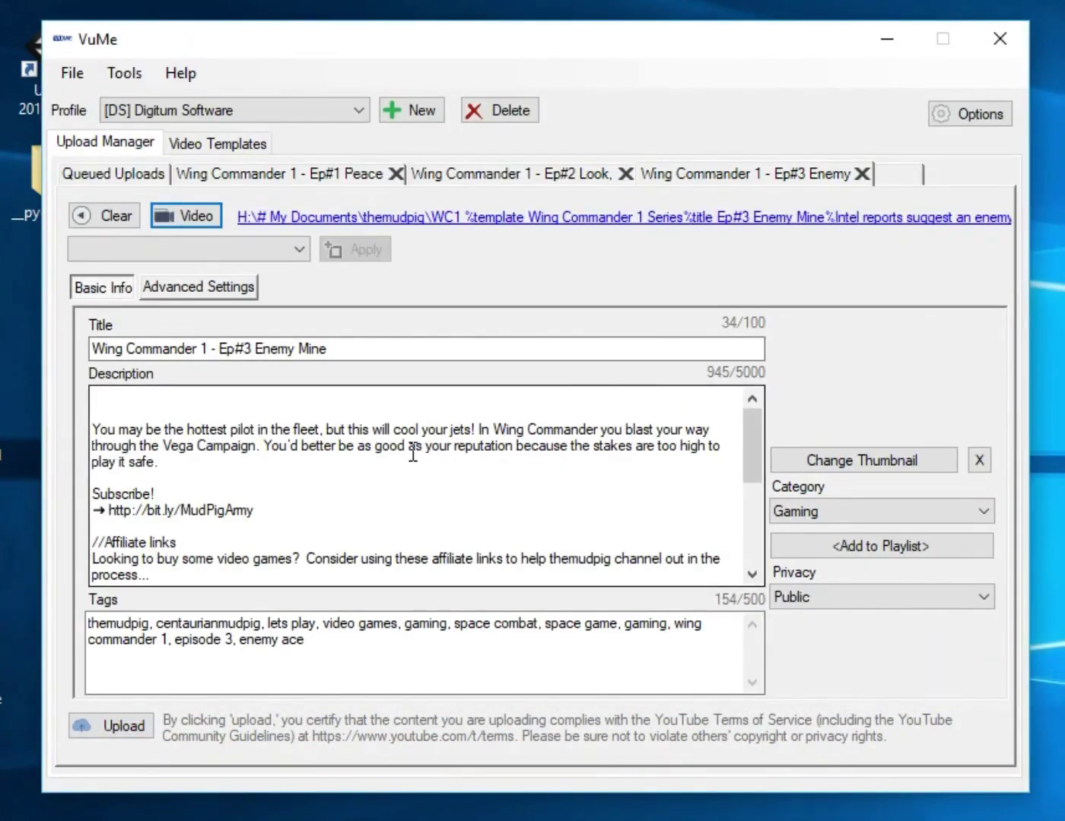
Step: Replace the third upload's video with the WC1 "Ep#3 Enemy Mine" MP4 whose file name includes the %desc marker
click(184, 217)
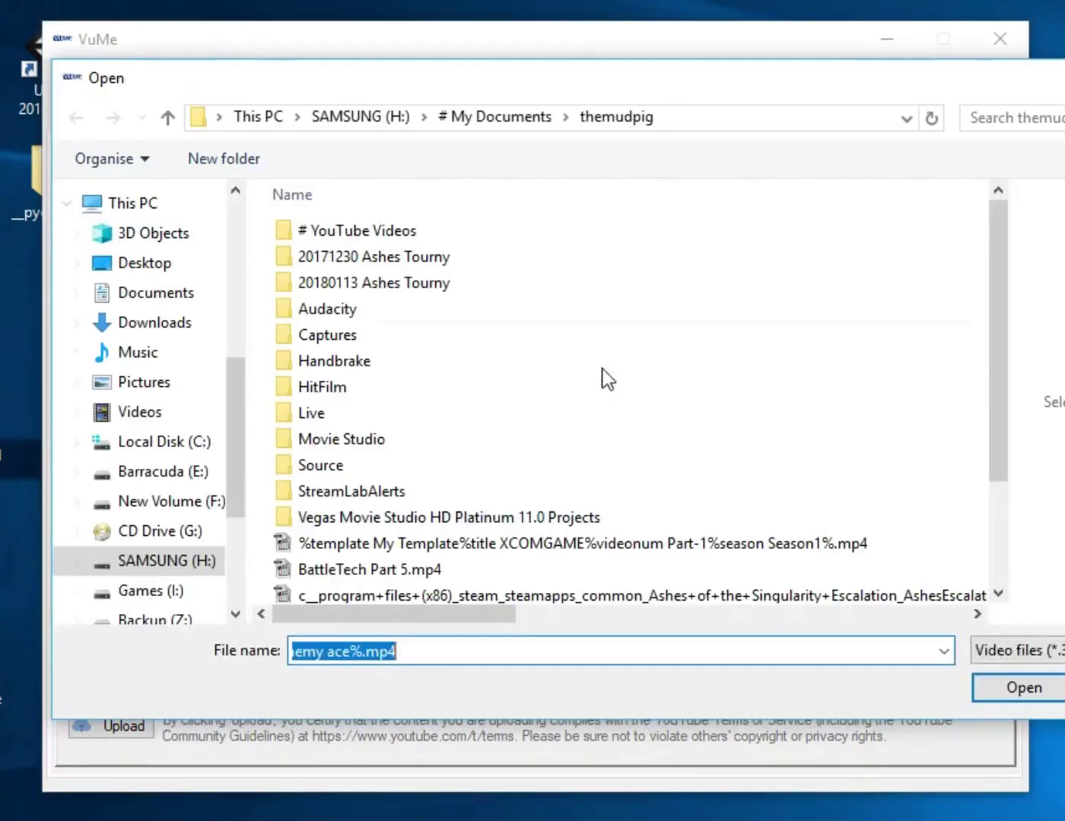
scroll(502, 594, down, 2)
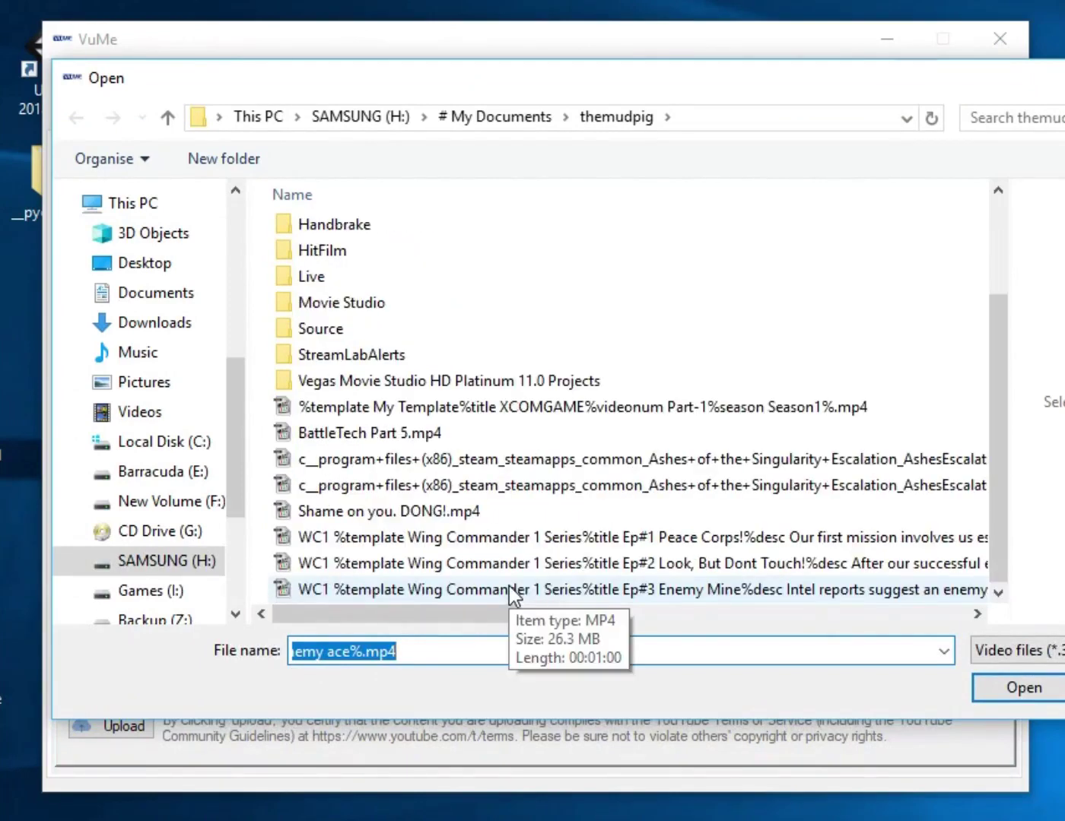
click(668, 594)
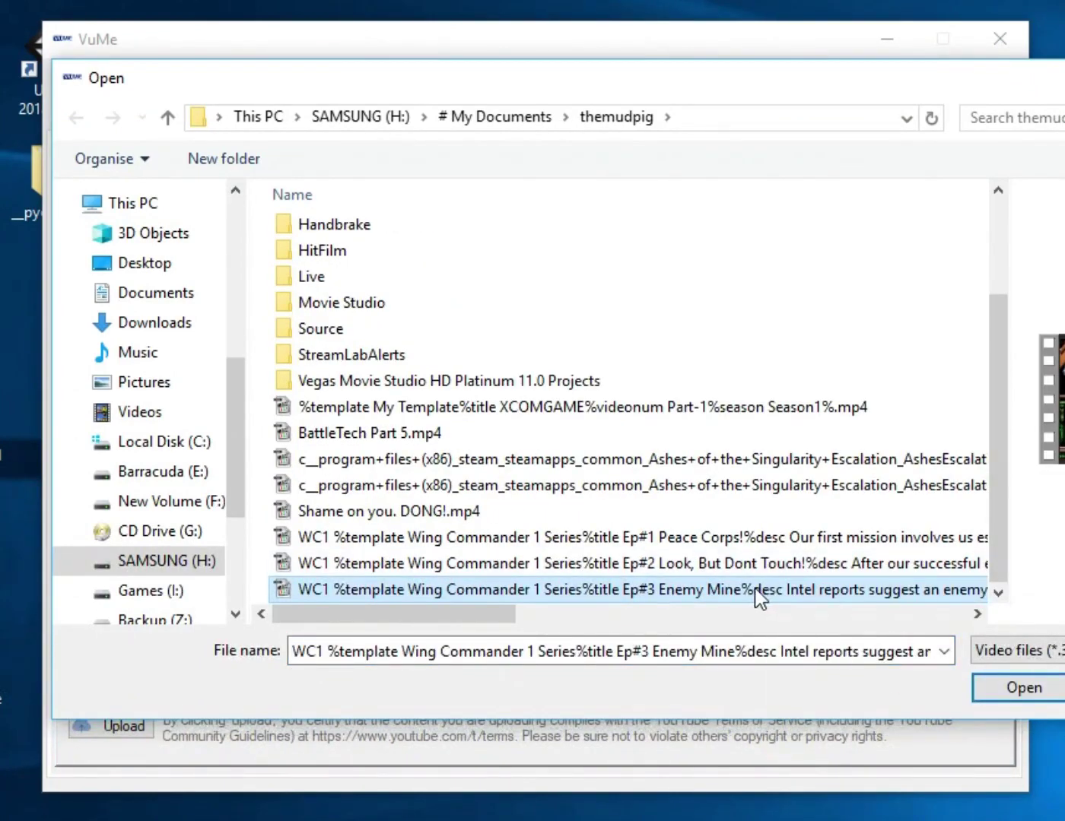
click(1050, 690)
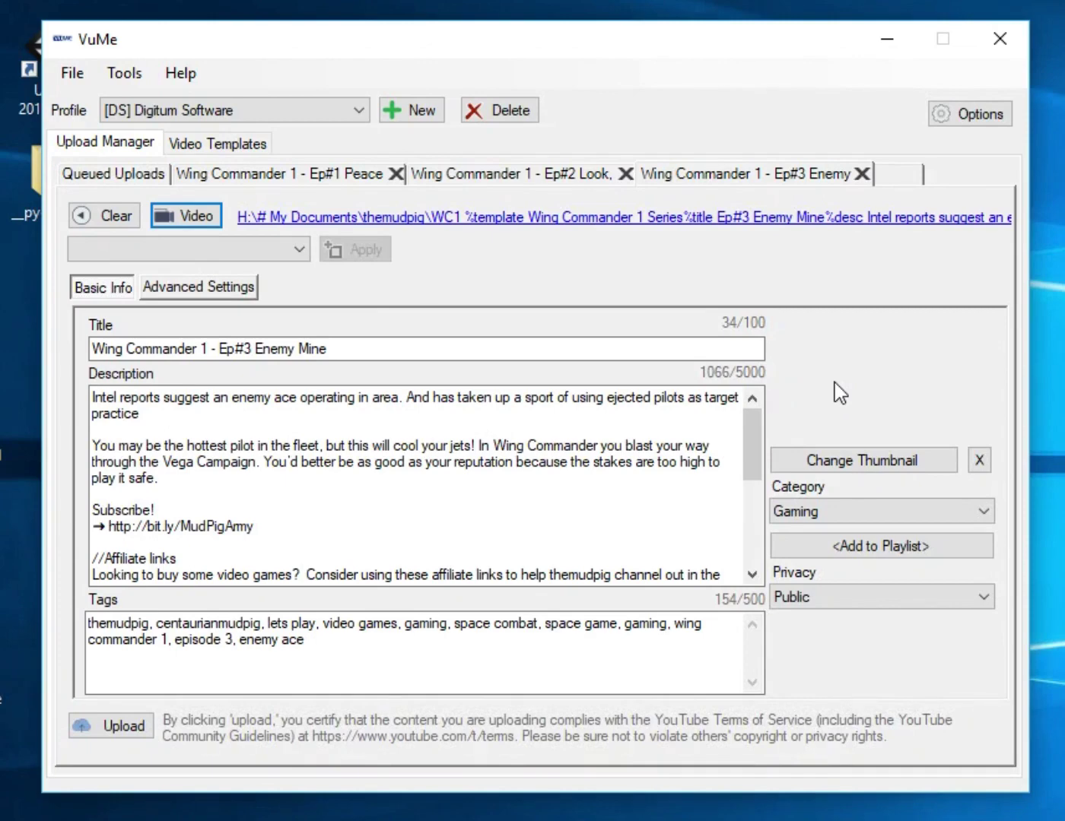
Step: Add the Ep#3 Enemy Mine upload to the Lets Play Videos and Wing Commander playlists
click(874, 545)
click(449, 307)
click(418, 324)
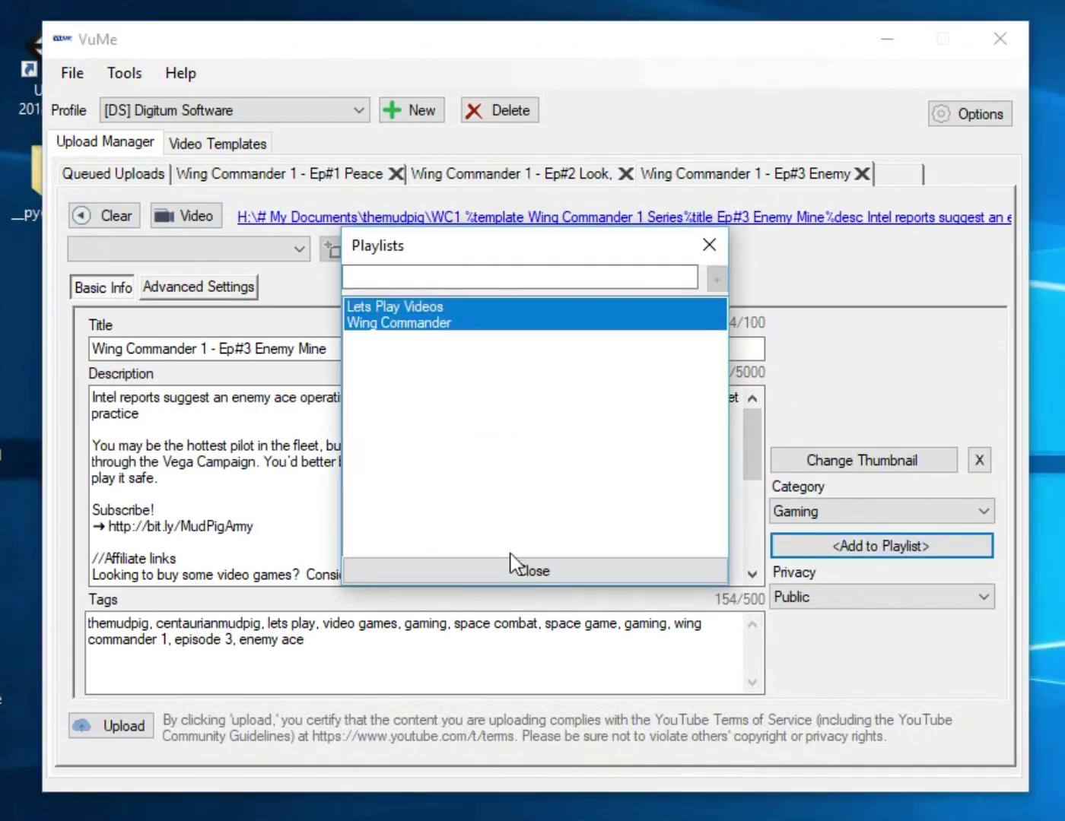
click(516, 569)
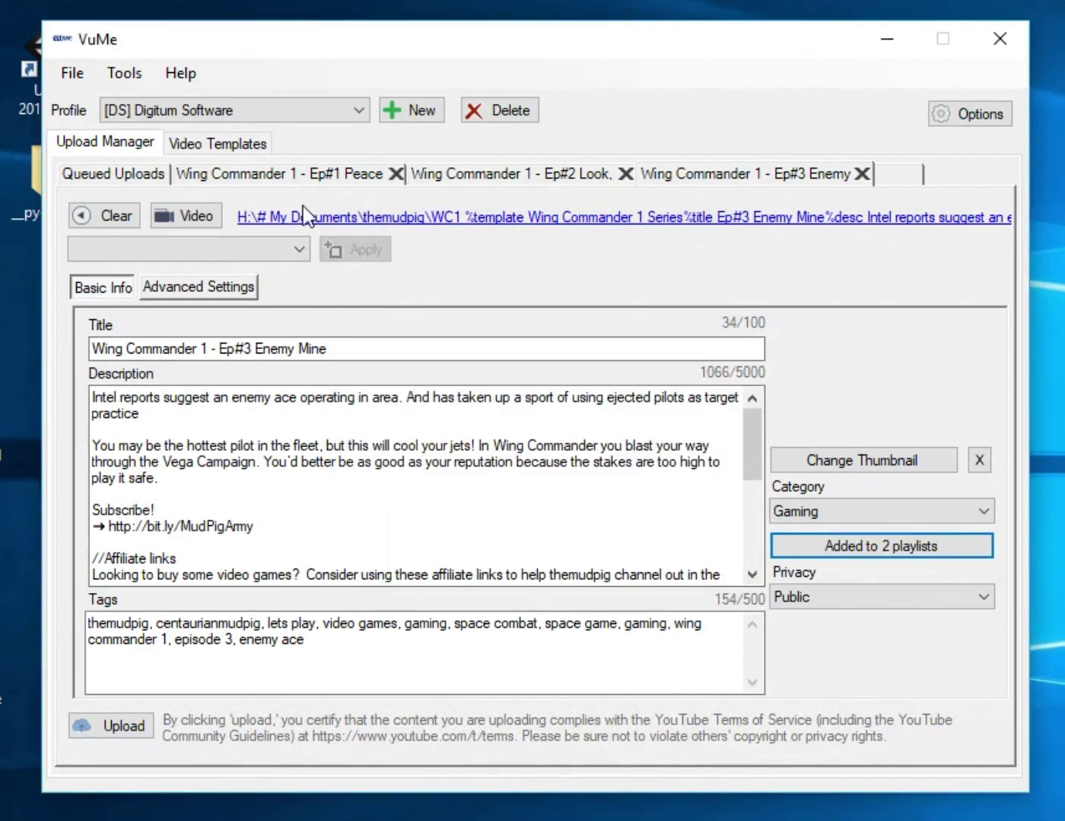
Step: Submit the three Wing Commander uploads, Ep#1, Ep#2 and Ep#3, to the upload queue
click(319, 172)
click(107, 728)
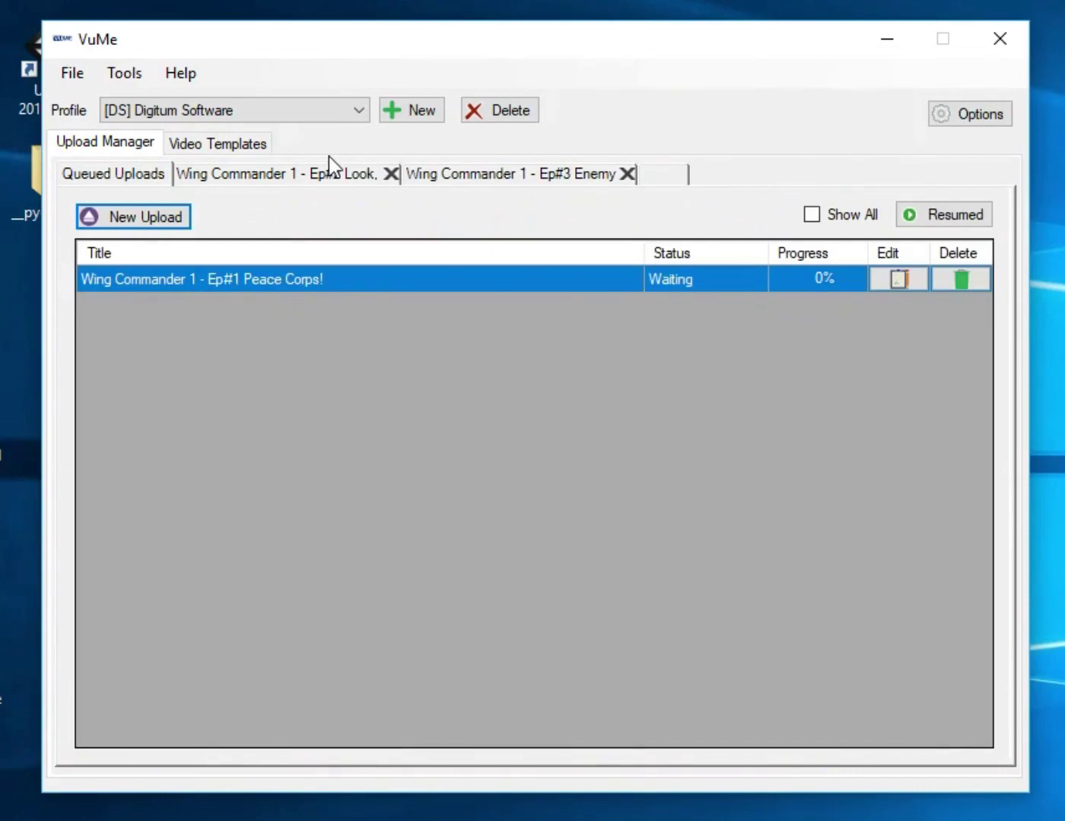
click(295, 175)
click(111, 726)
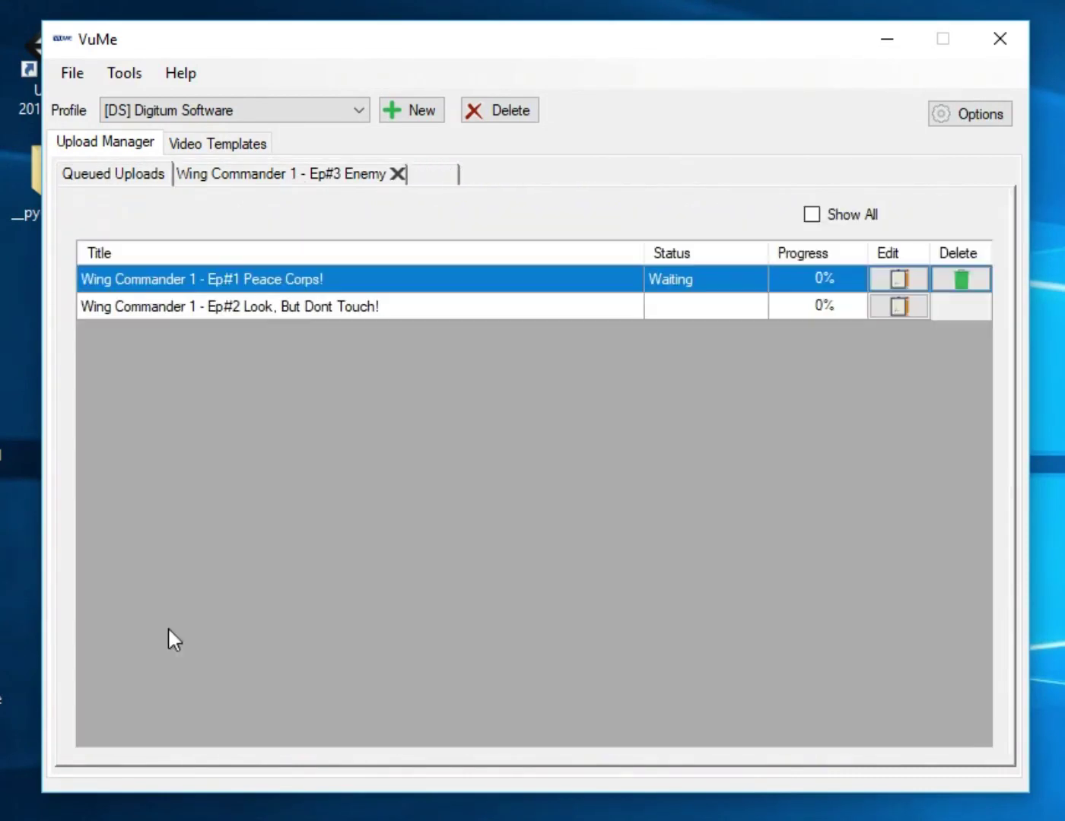
click(376, 177)
click(111, 726)
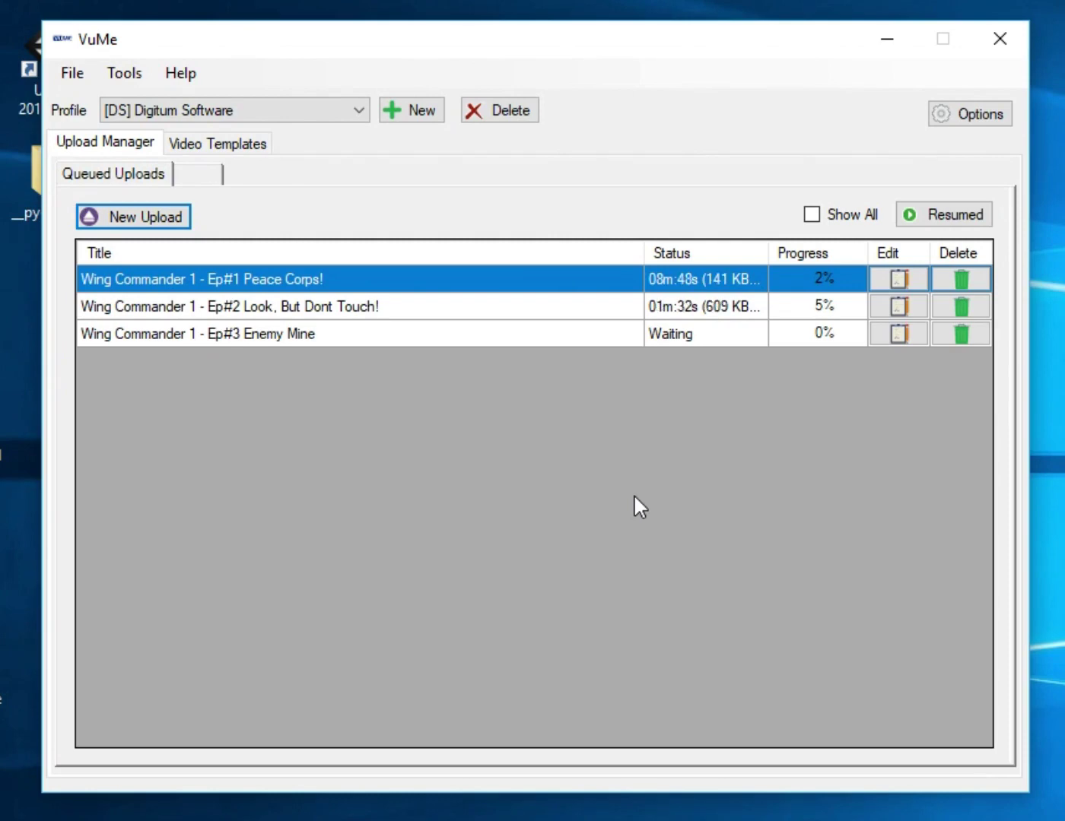
Step: Open the program options and set the default profile to [DS] Digitum Software
click(985, 118)
drag(528, 307, 529, 390)
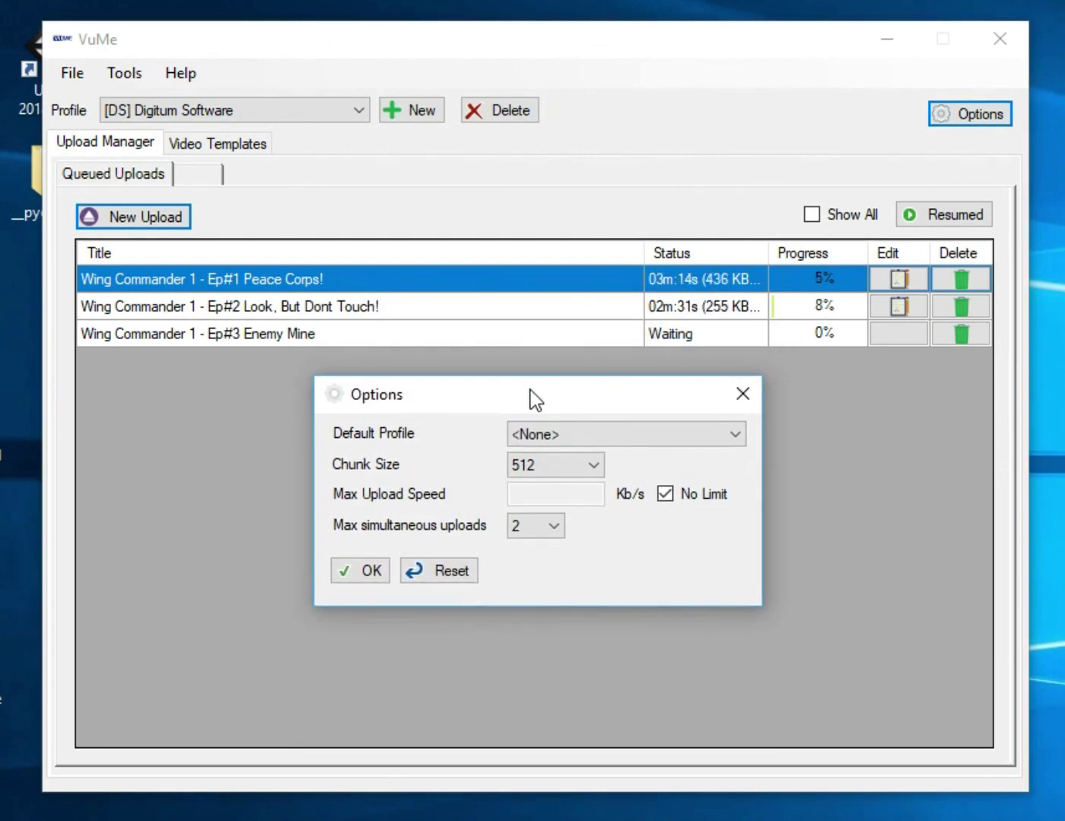
click(590, 432)
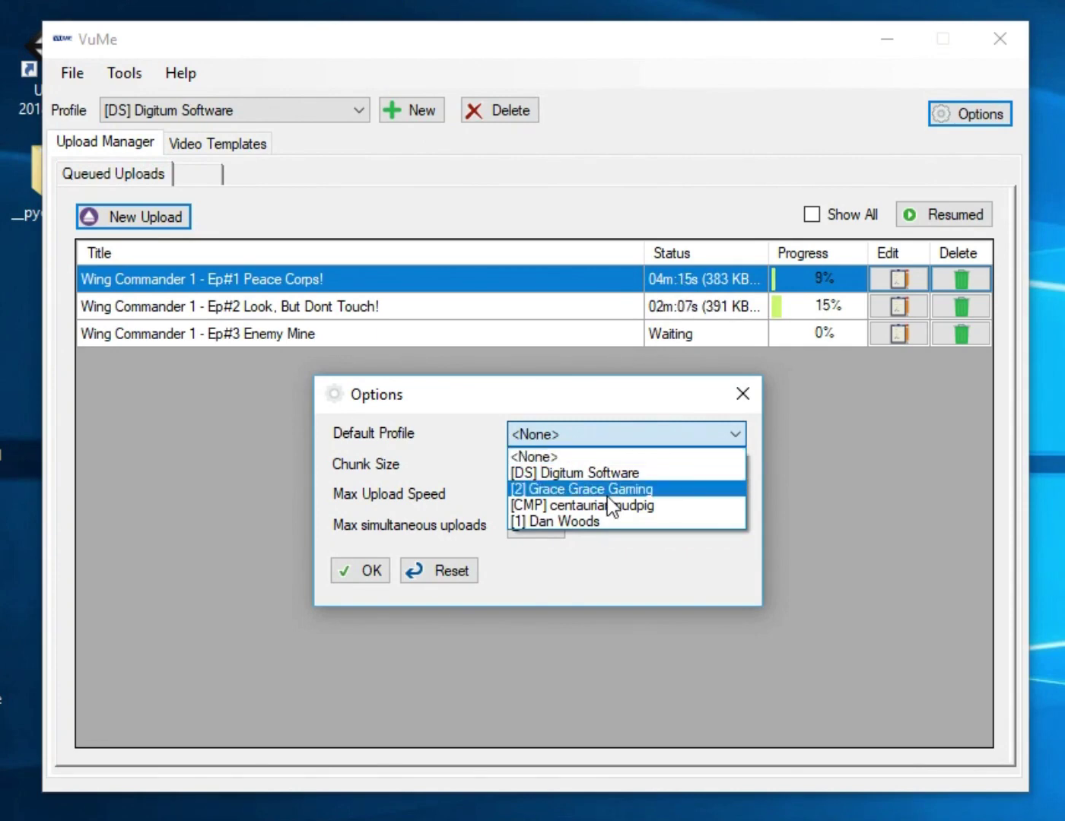
click(609, 477)
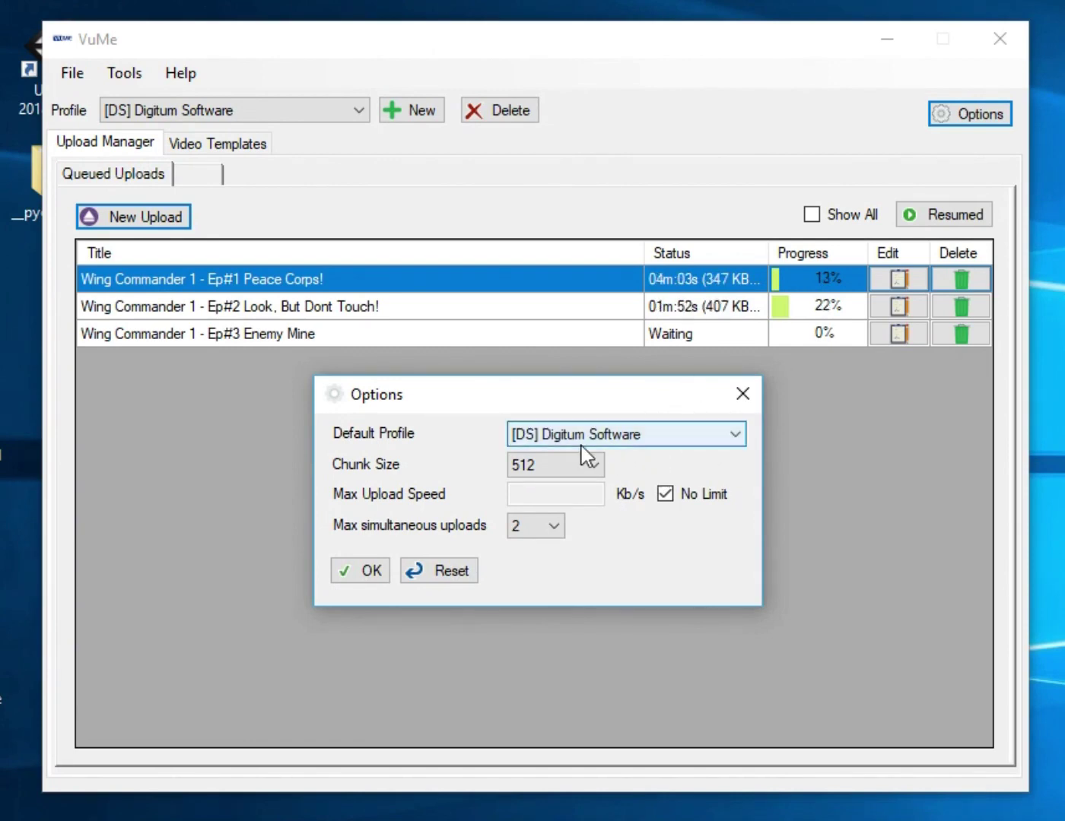
Step: Set the chunk size to 2560, keeping No Limit for upload speed and 2 maximum simultaneous uploads
click(590, 467)
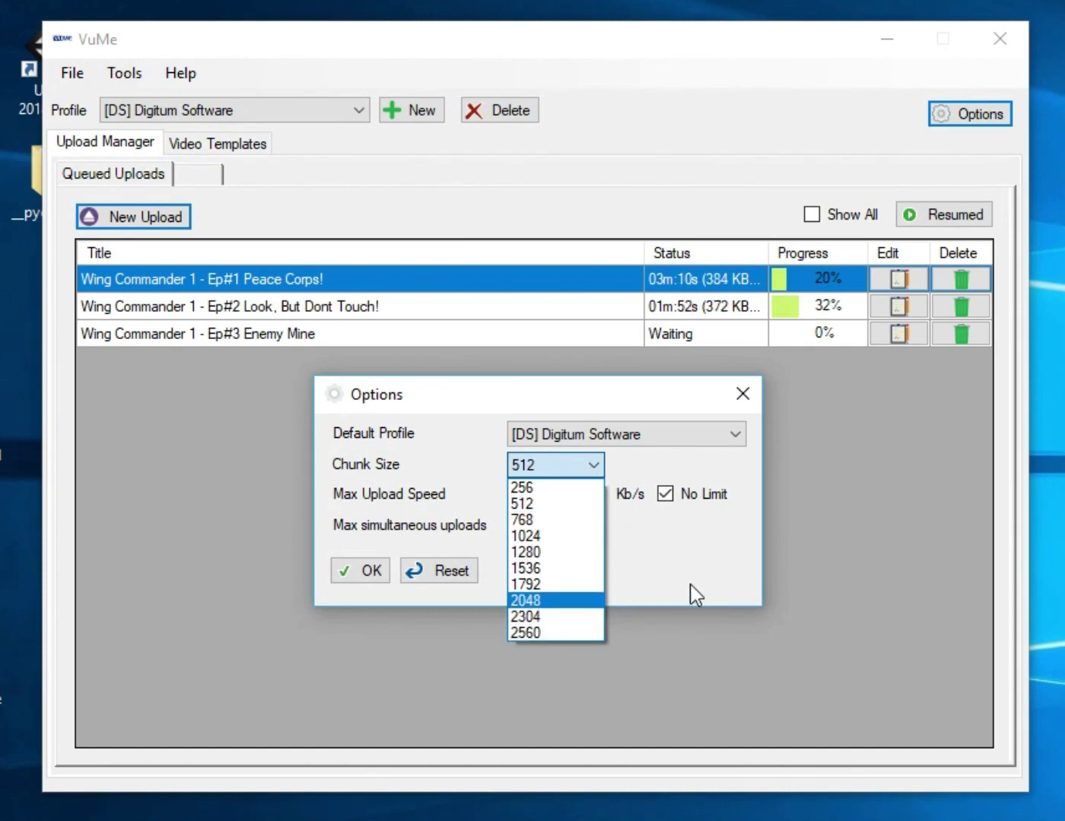
click(590, 633)
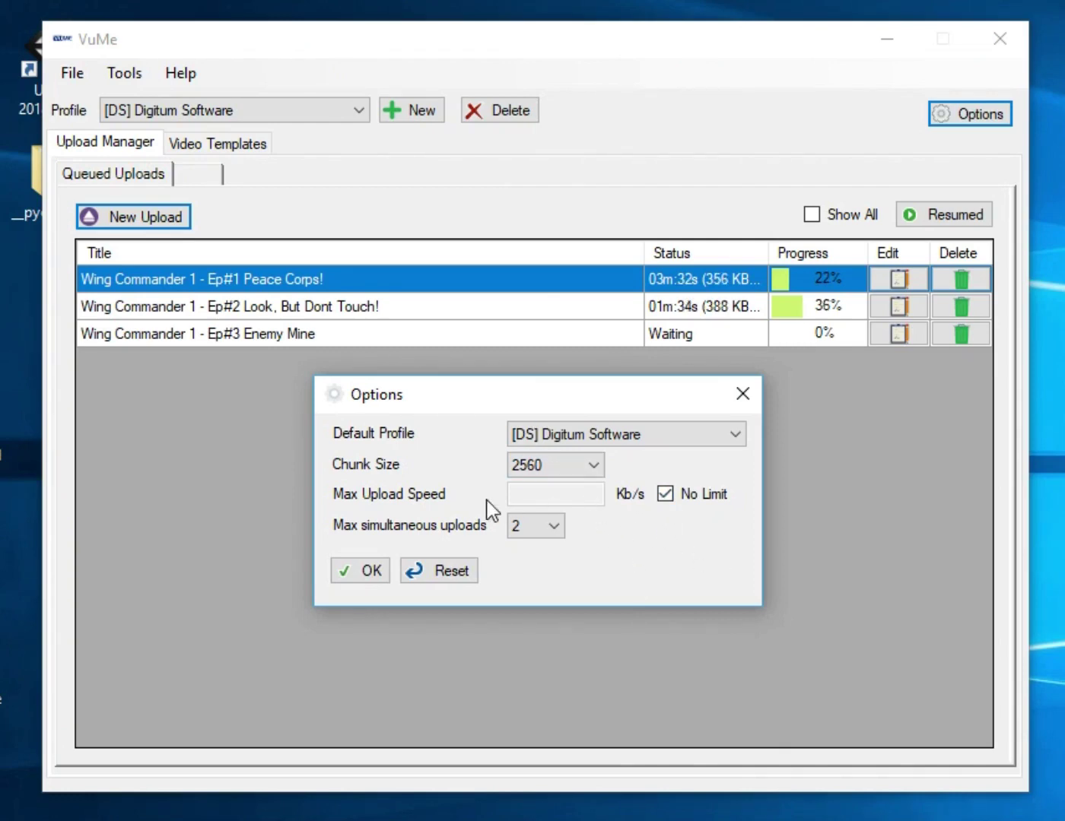
click(672, 499)
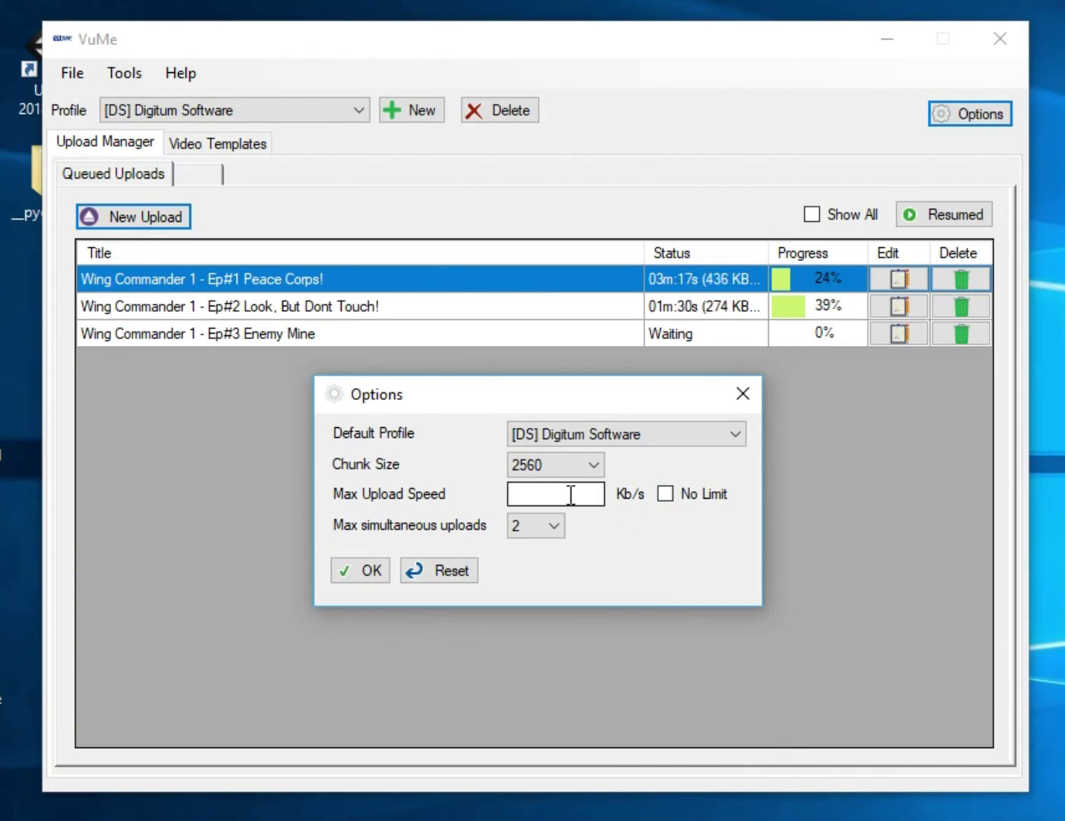
click(571, 496)
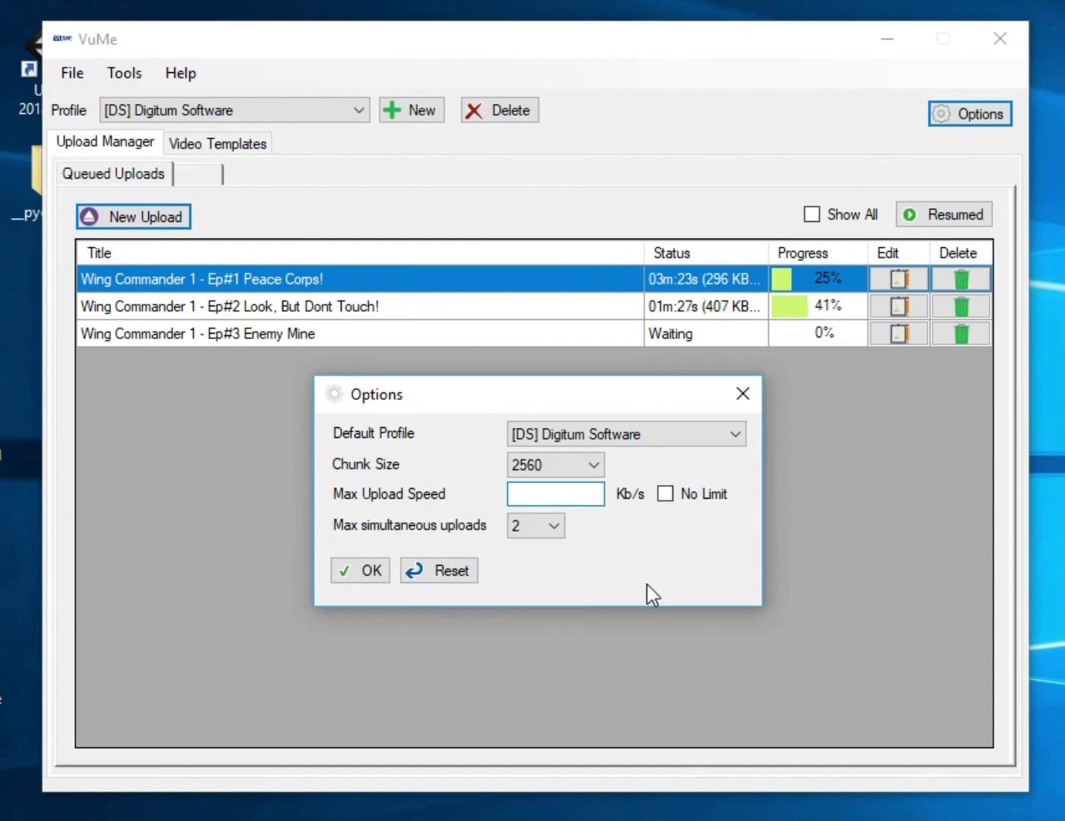
click(667, 496)
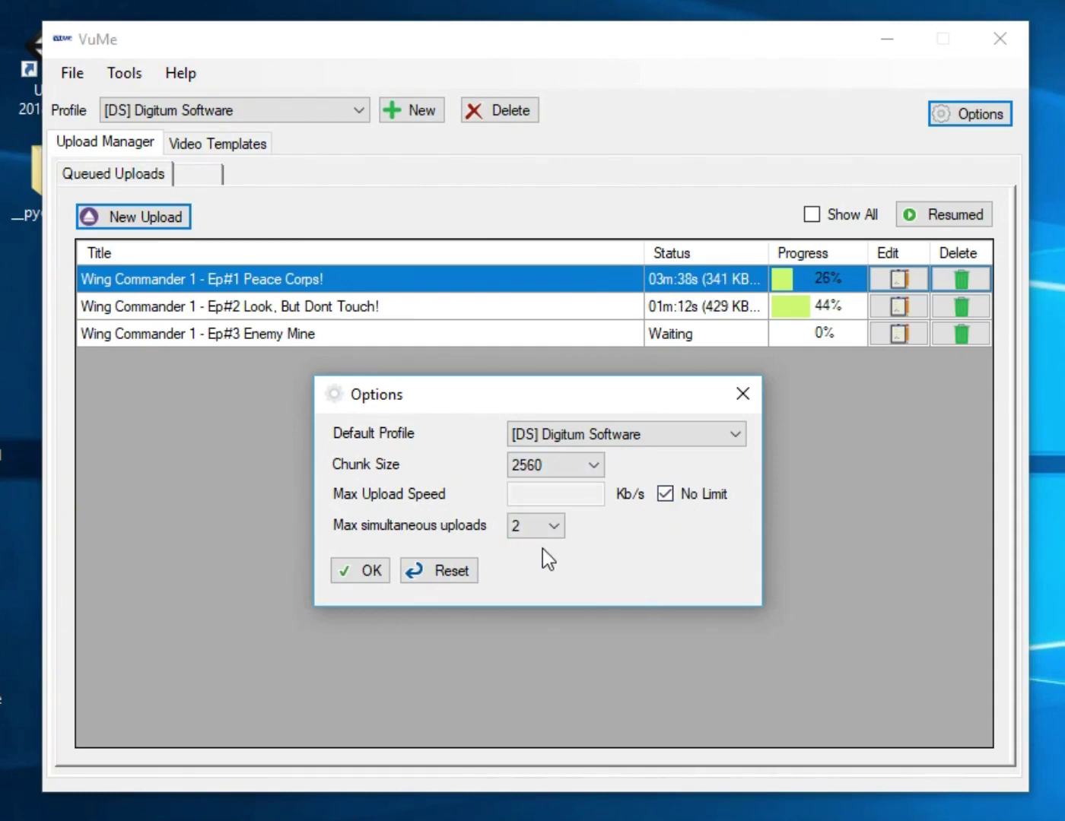
click(553, 526)
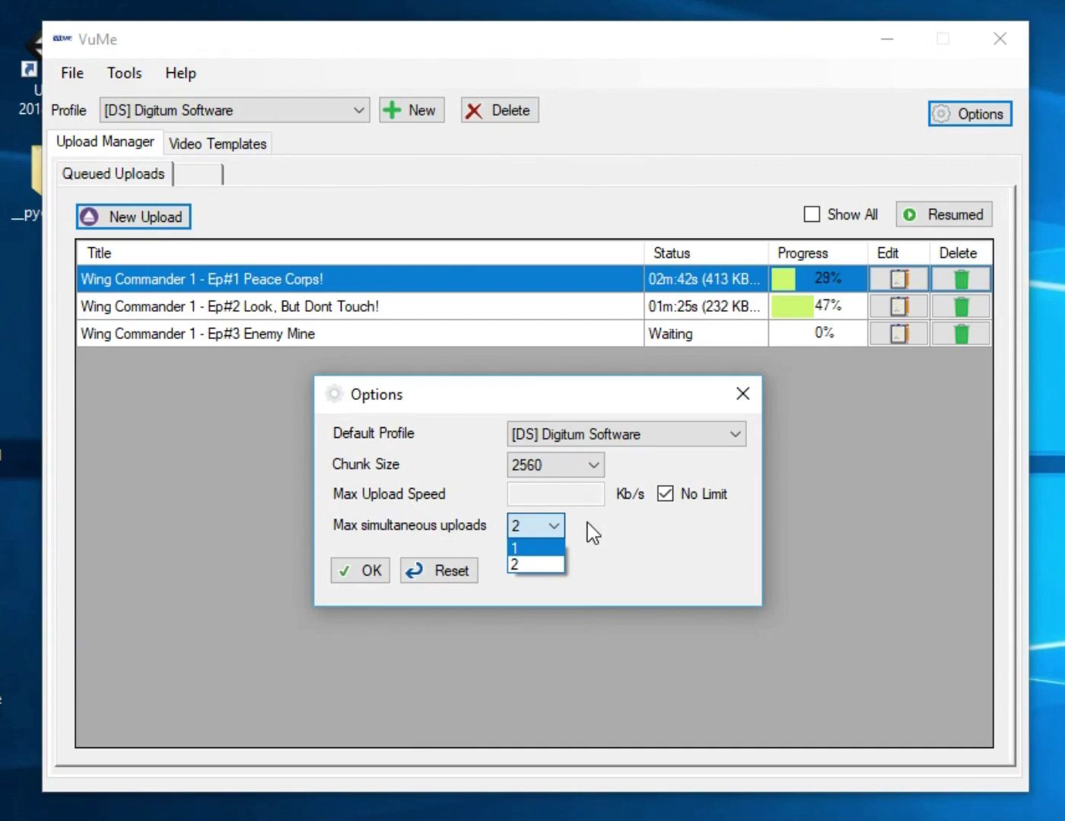
click(673, 540)
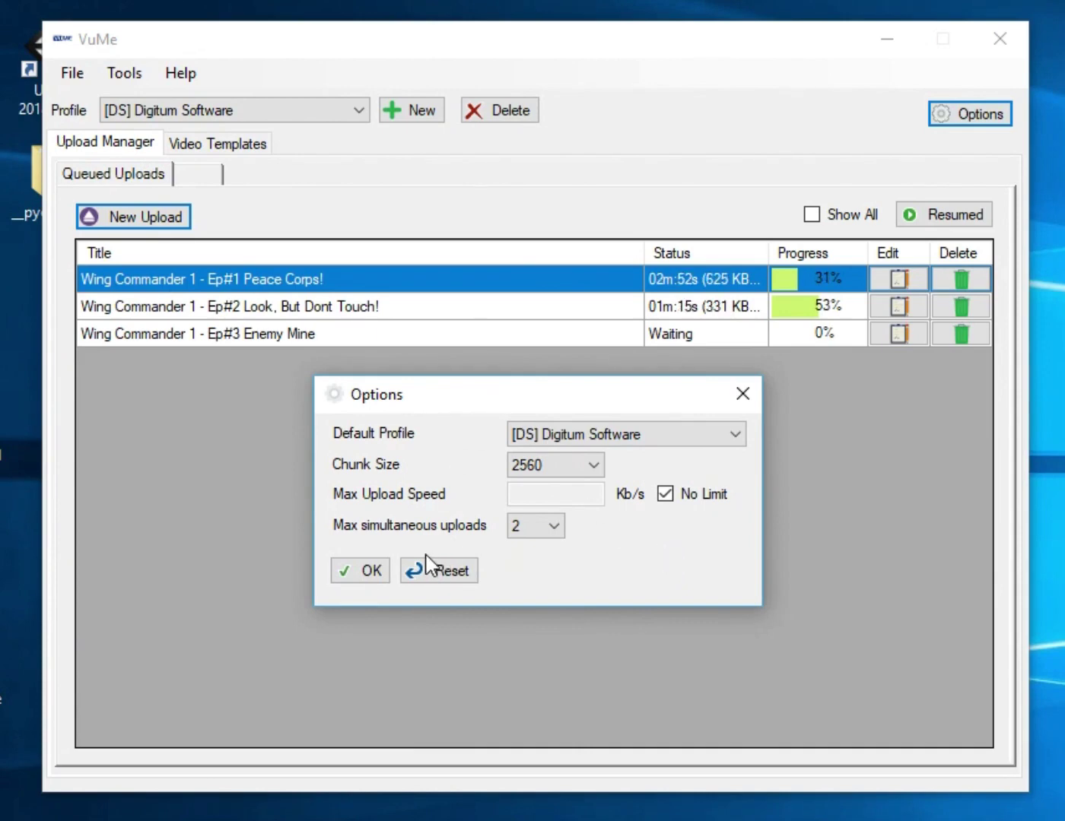
Step: Reset all program options to their defaults and keep the default chunk size
click(417, 574)
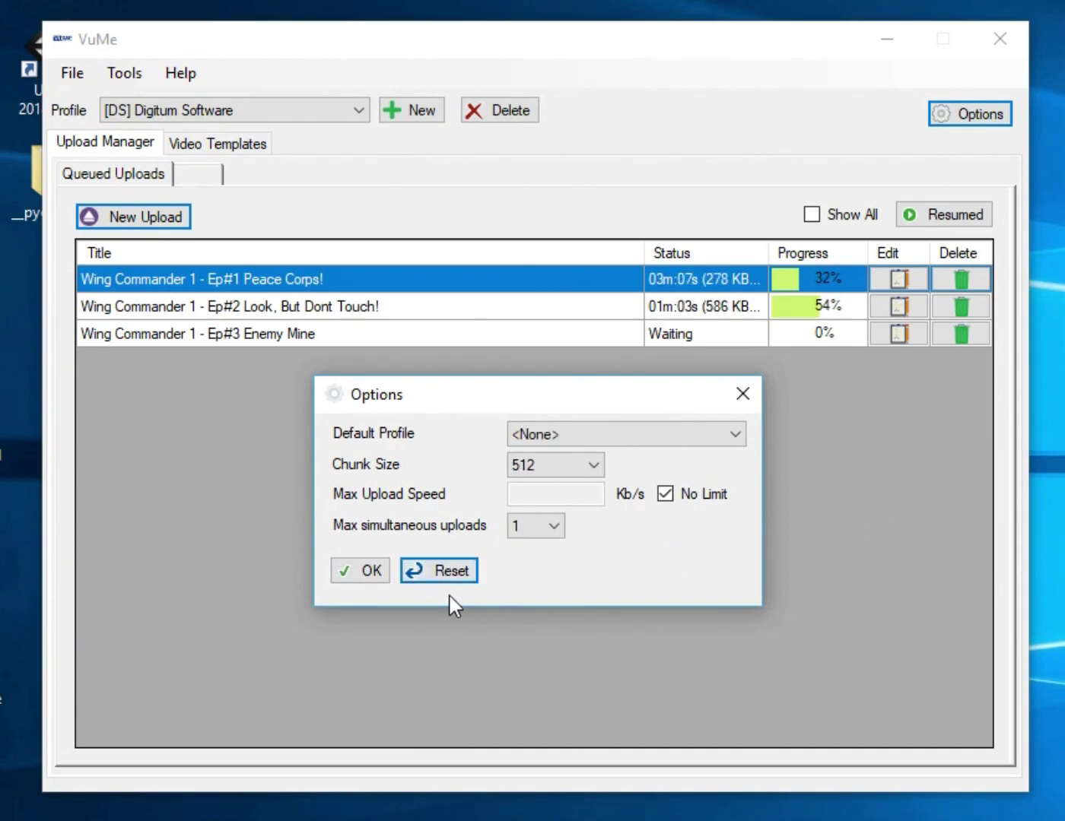
click(573, 471)
click(574, 471)
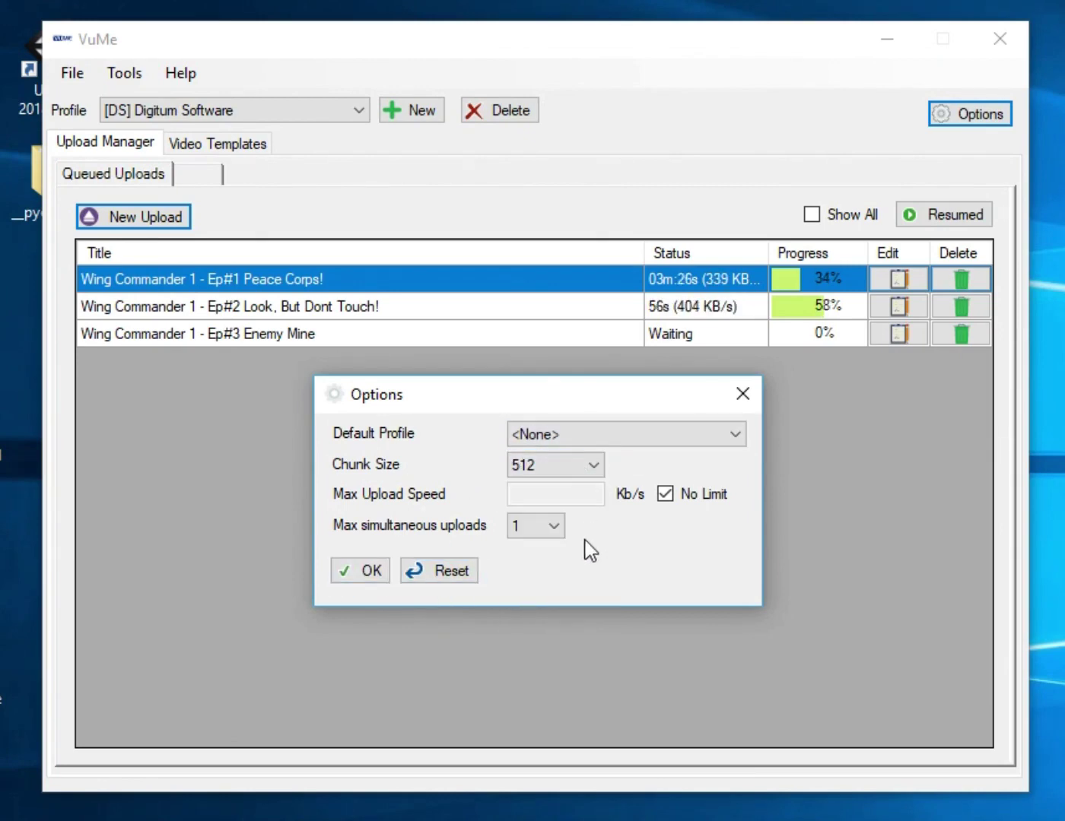
Step: Limit the maximum upload speed to 10 Kb/s and apply the options
click(666, 494)
click(584, 494)
text(10)
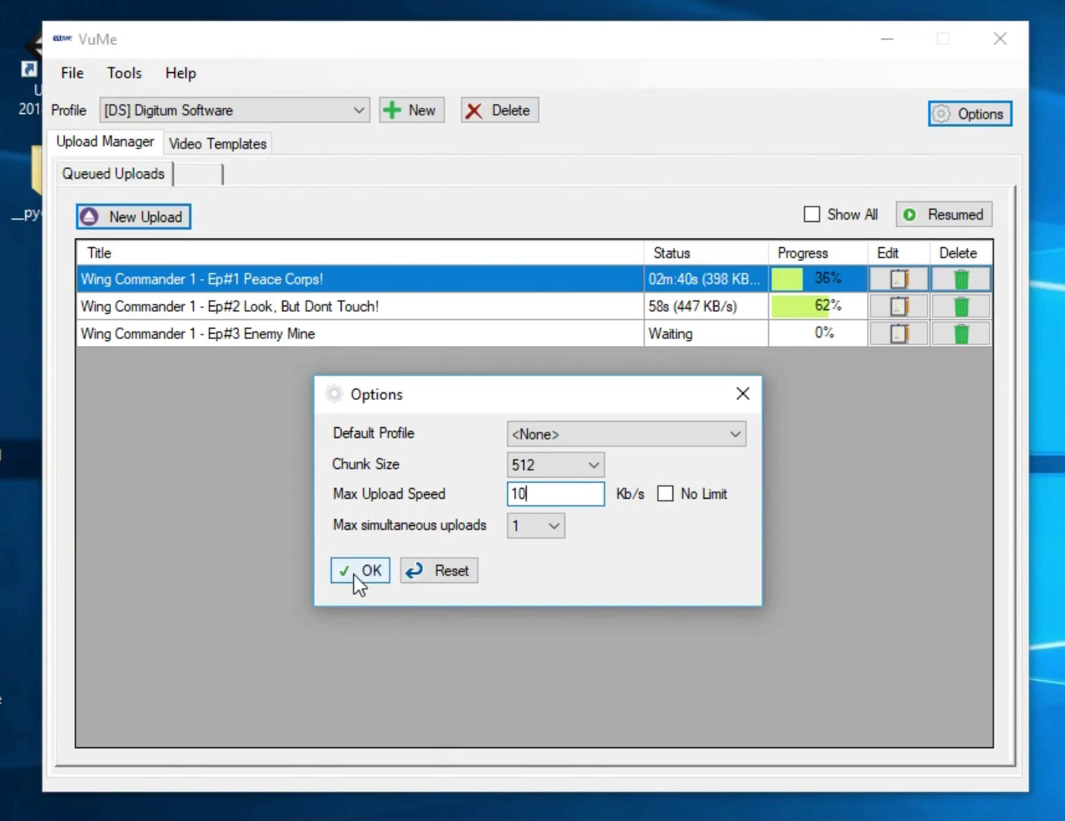
click(356, 573)
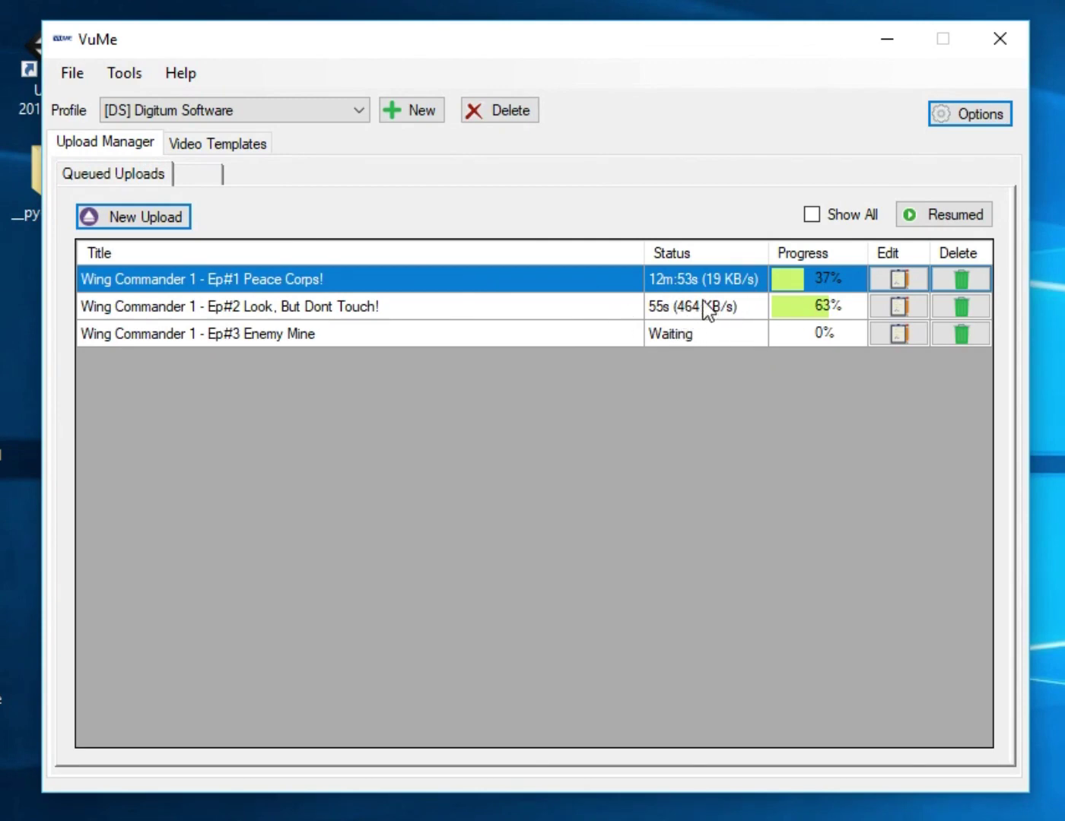
Step: Reopen the program options, set the maximum upload speed back to No Limit and apply the change
click(973, 114)
click(560, 409)
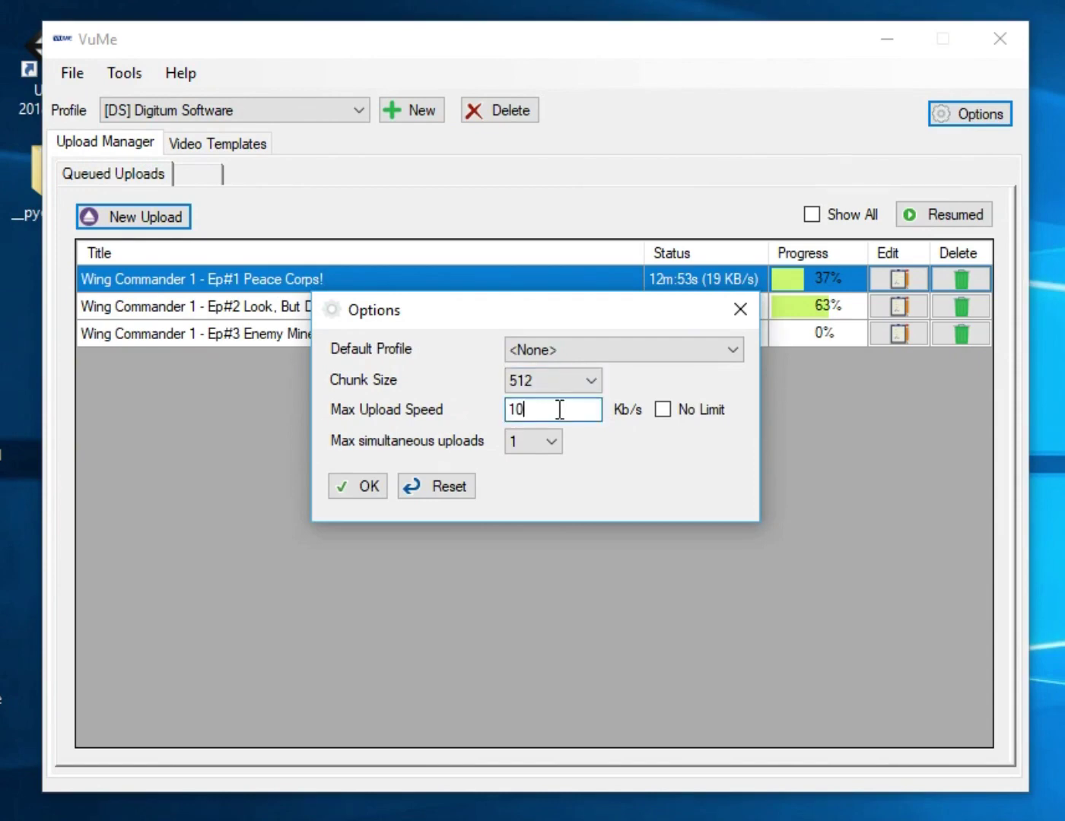
click(662, 410)
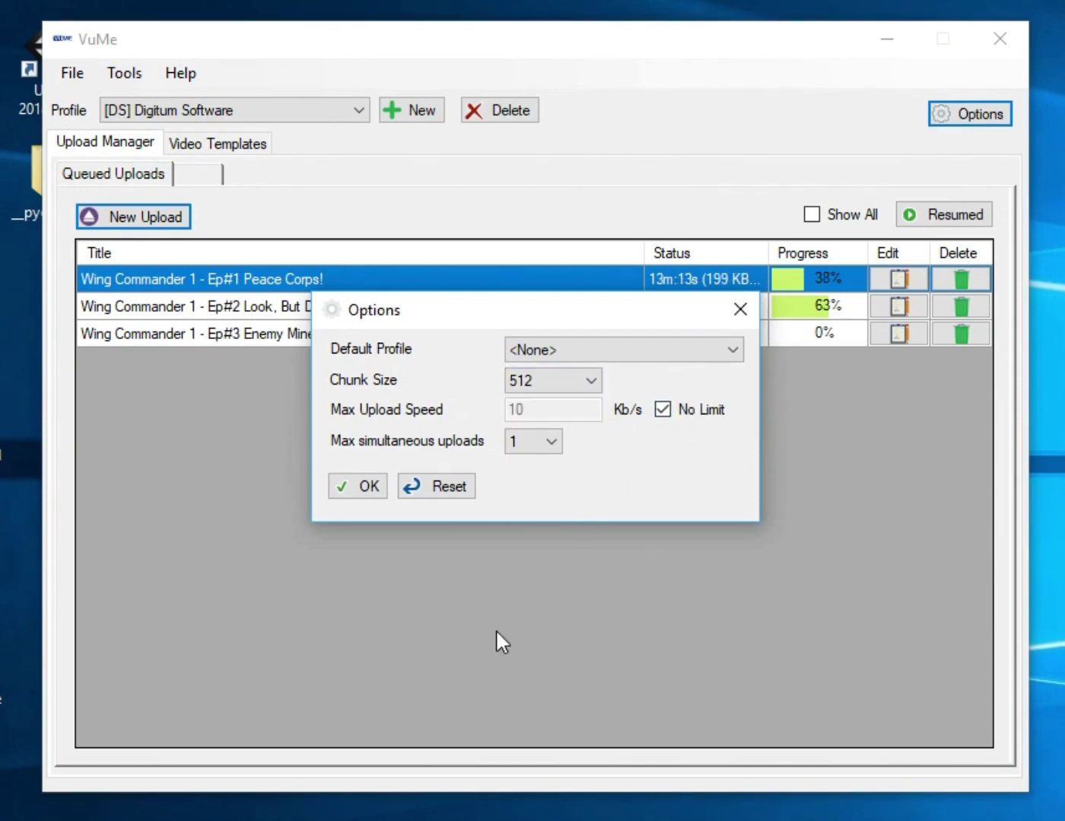
click(360, 489)
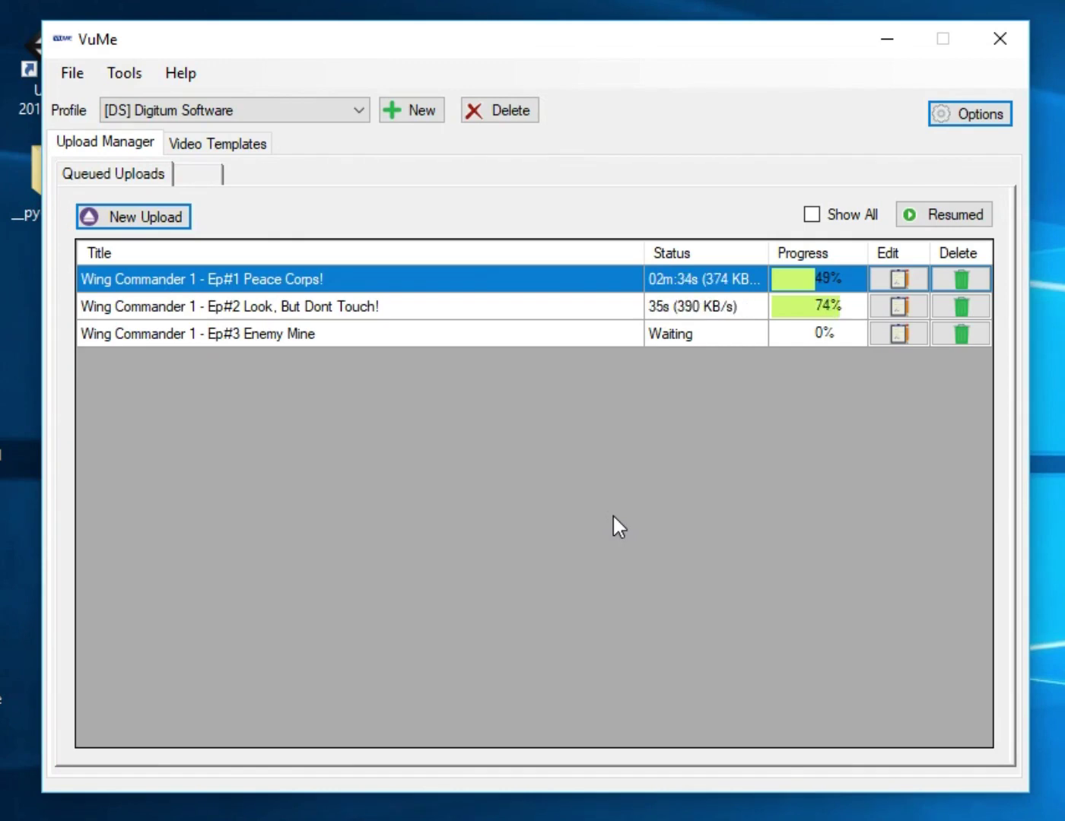
Step: Open the queued Ep#2 Look, But Dont Touch! upload, review its basic info and advanced settings, and close it
click(892, 307)
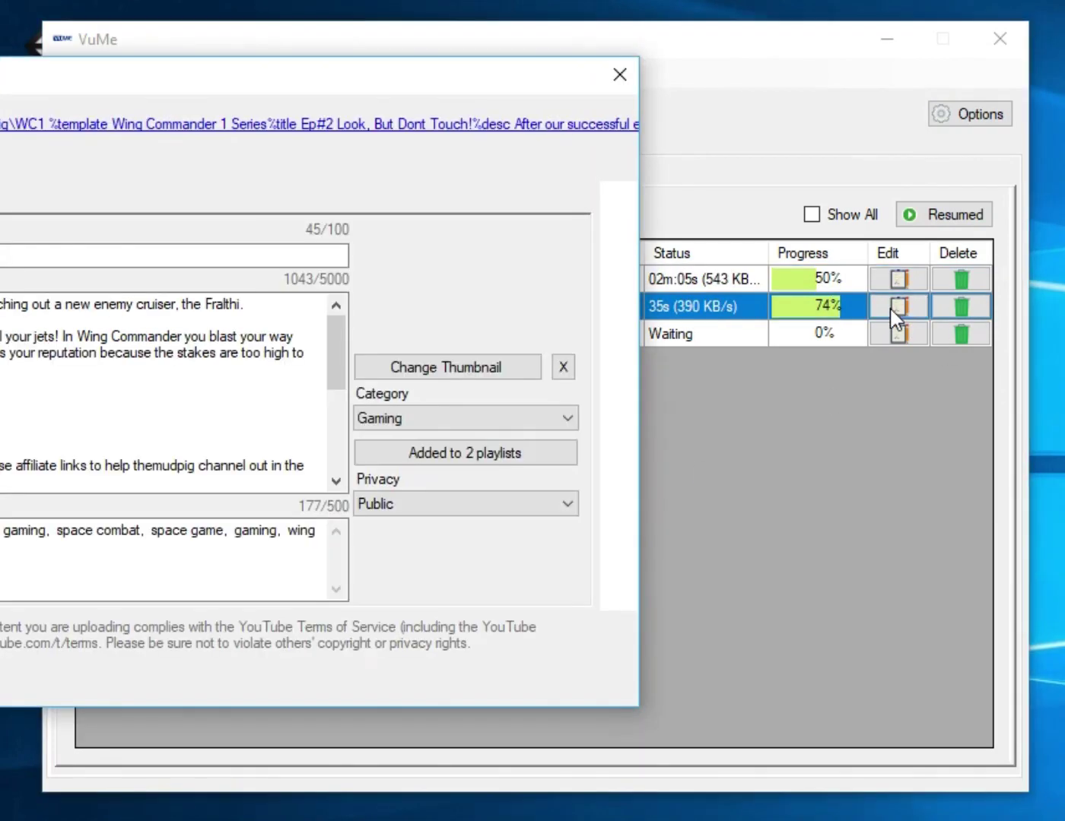
drag(173, 91, 605, 389)
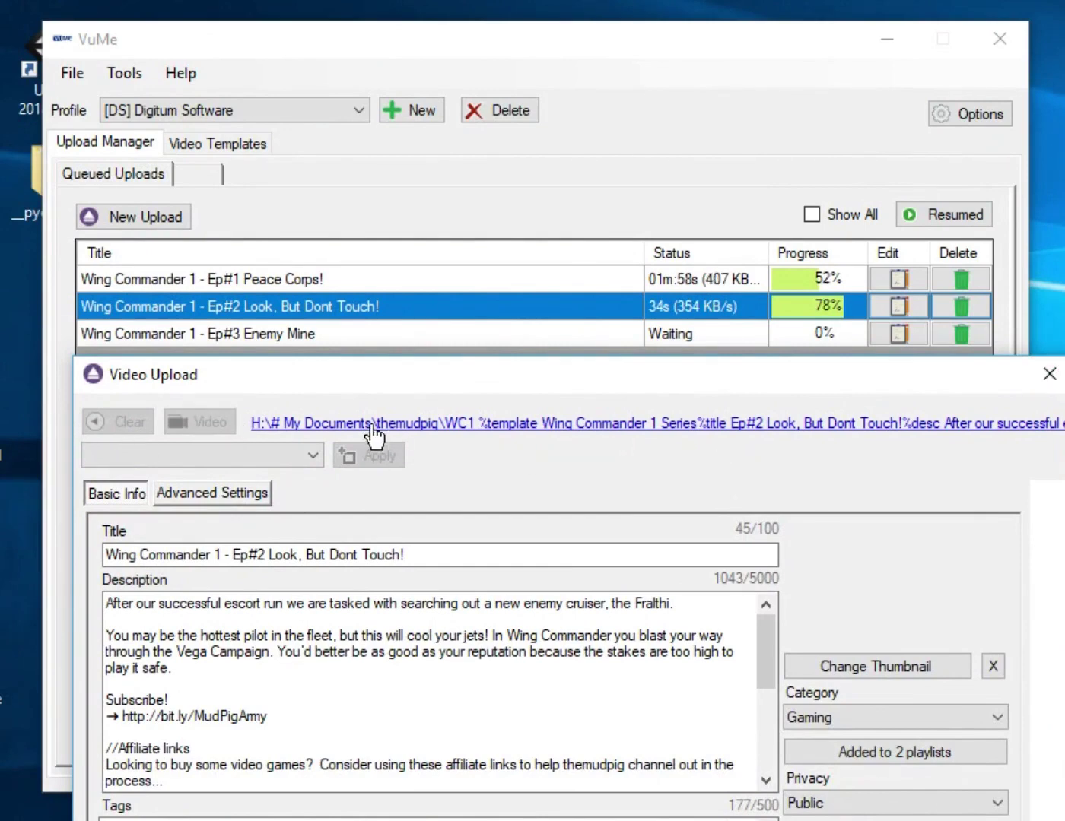
click(244, 498)
click(123, 496)
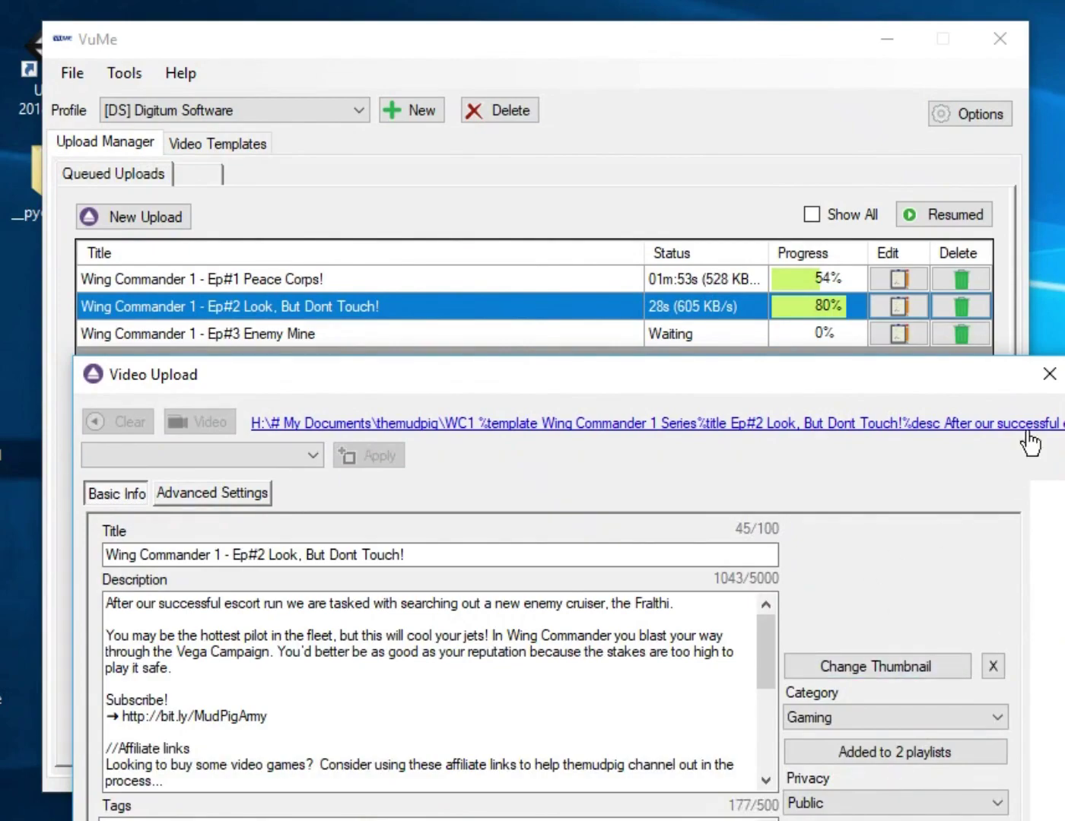
click(1049, 374)
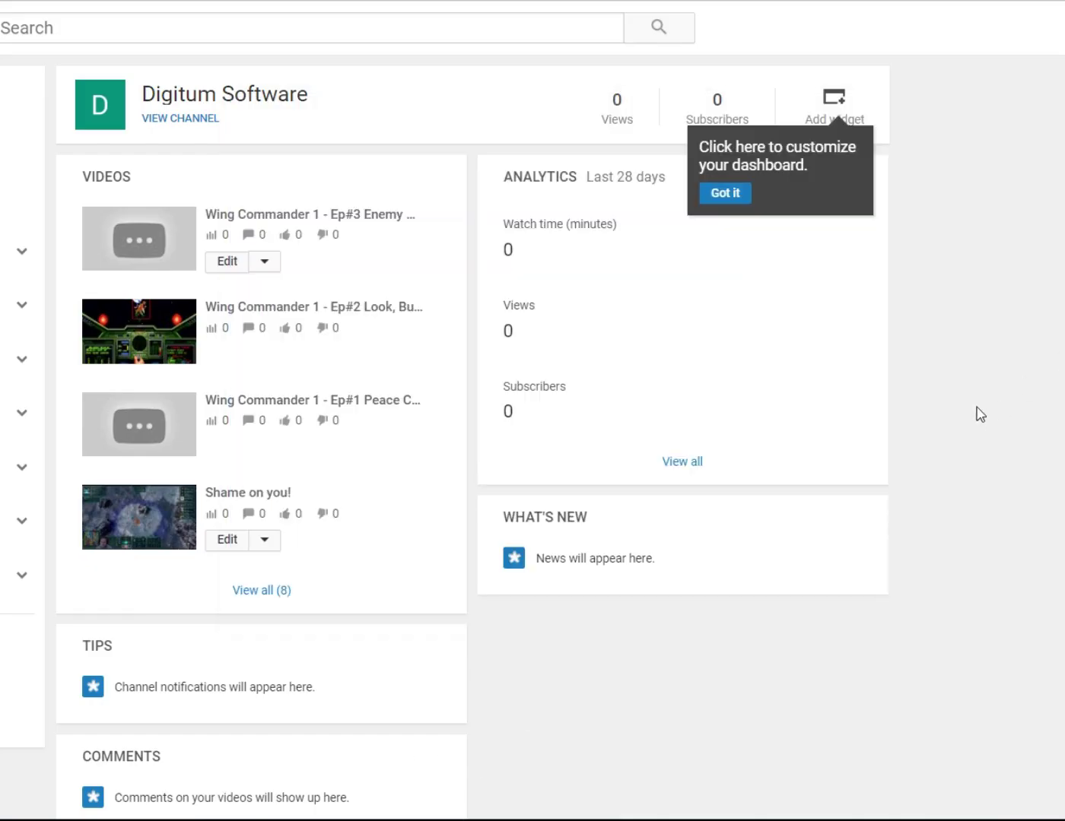
Step: Switch to the Digitum Software YouTube dashboard, dismiss the customization tip and check the uploaded Wing Commander Ep#1 and Ep#2 videos
click(732, 195)
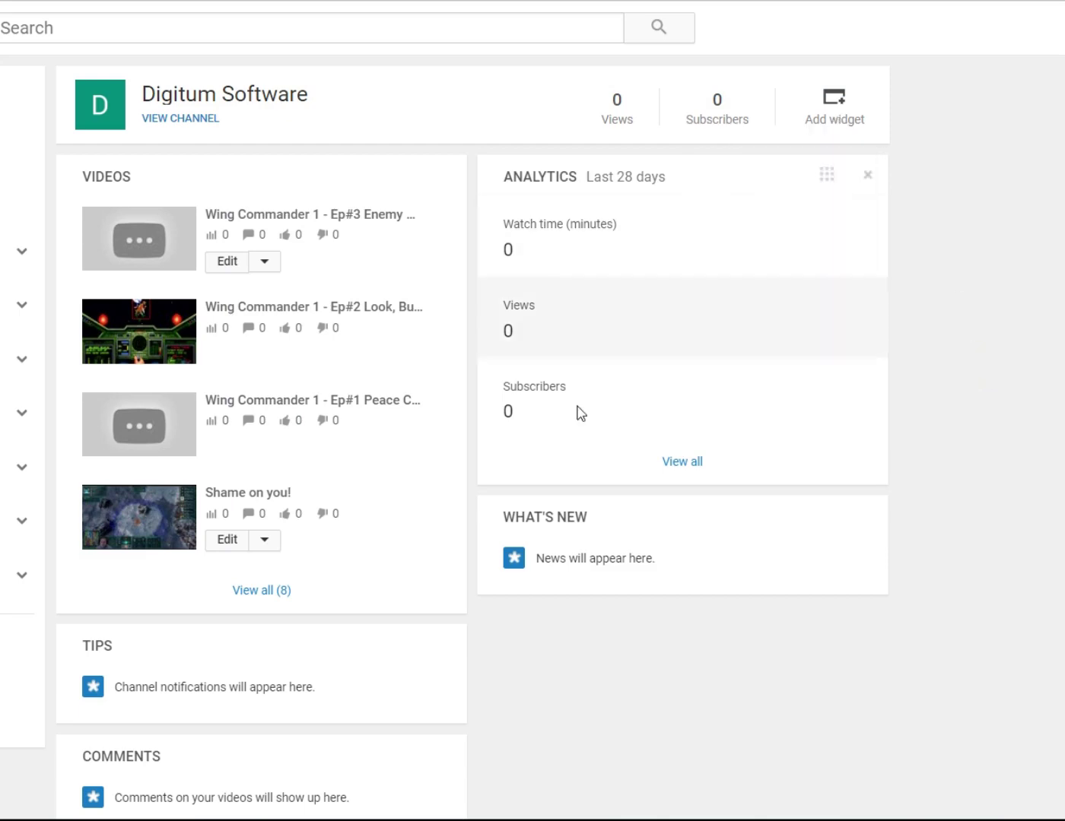
click(337, 404)
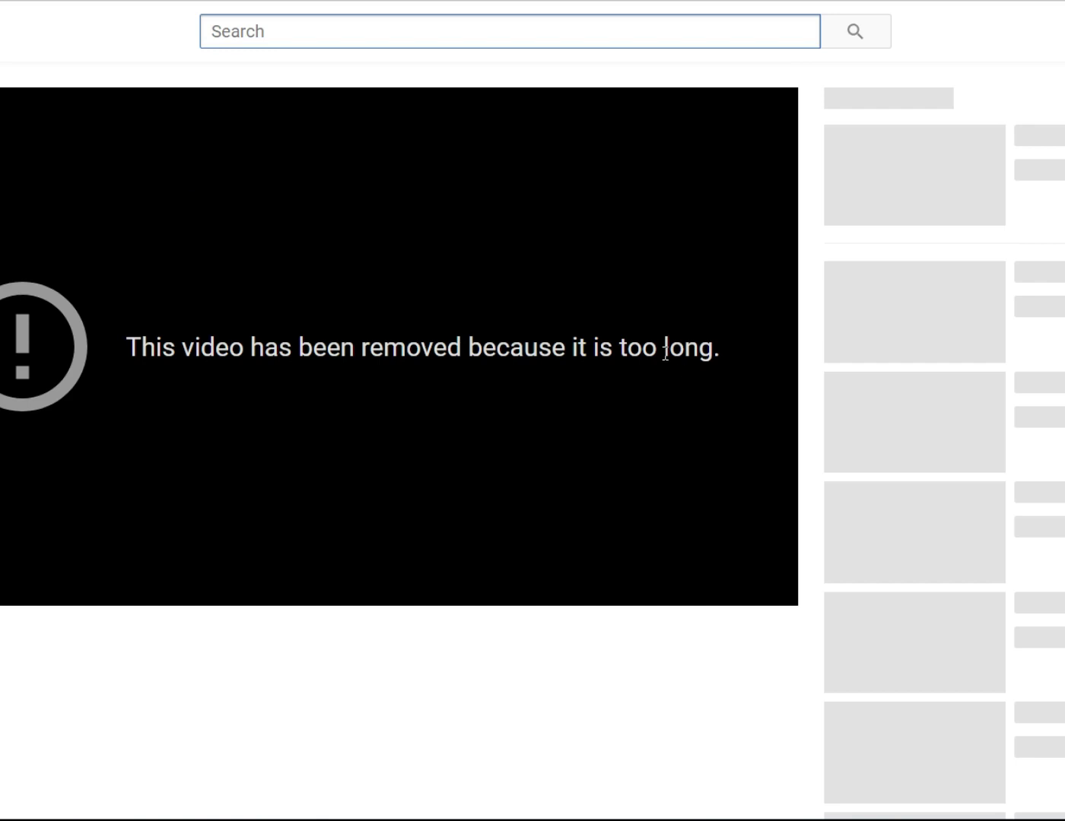
key(alt+Left)
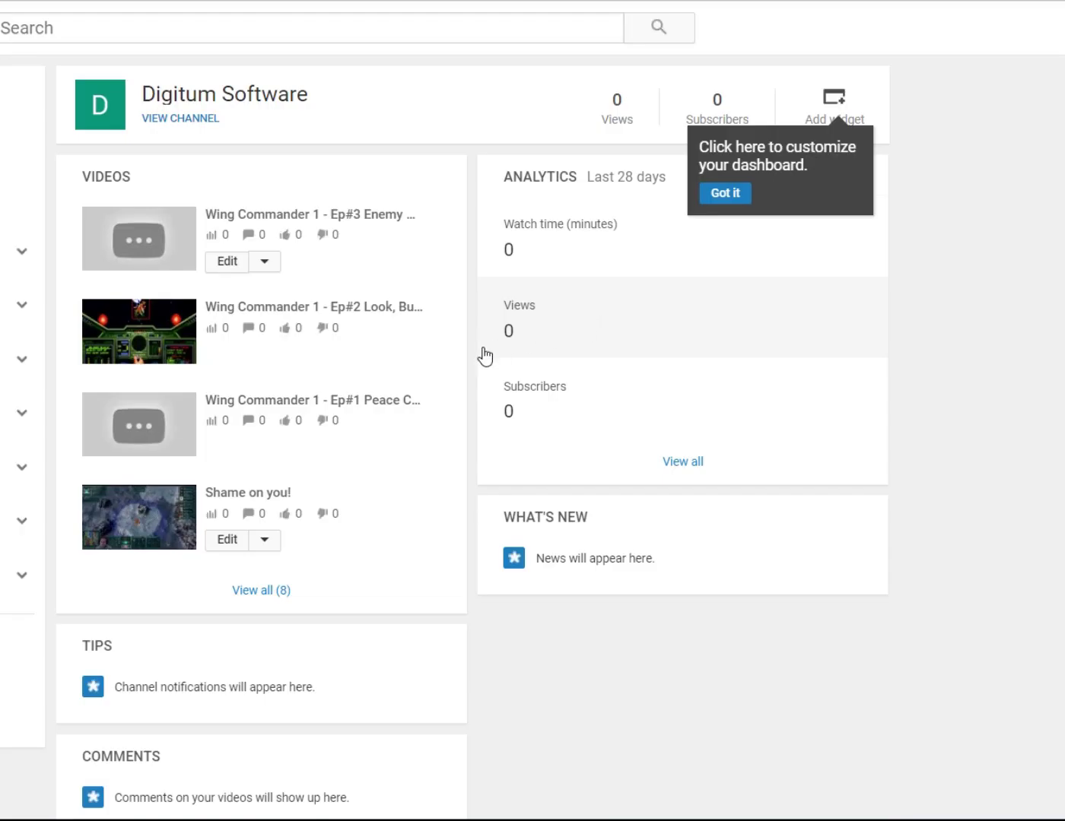
click(280, 312)
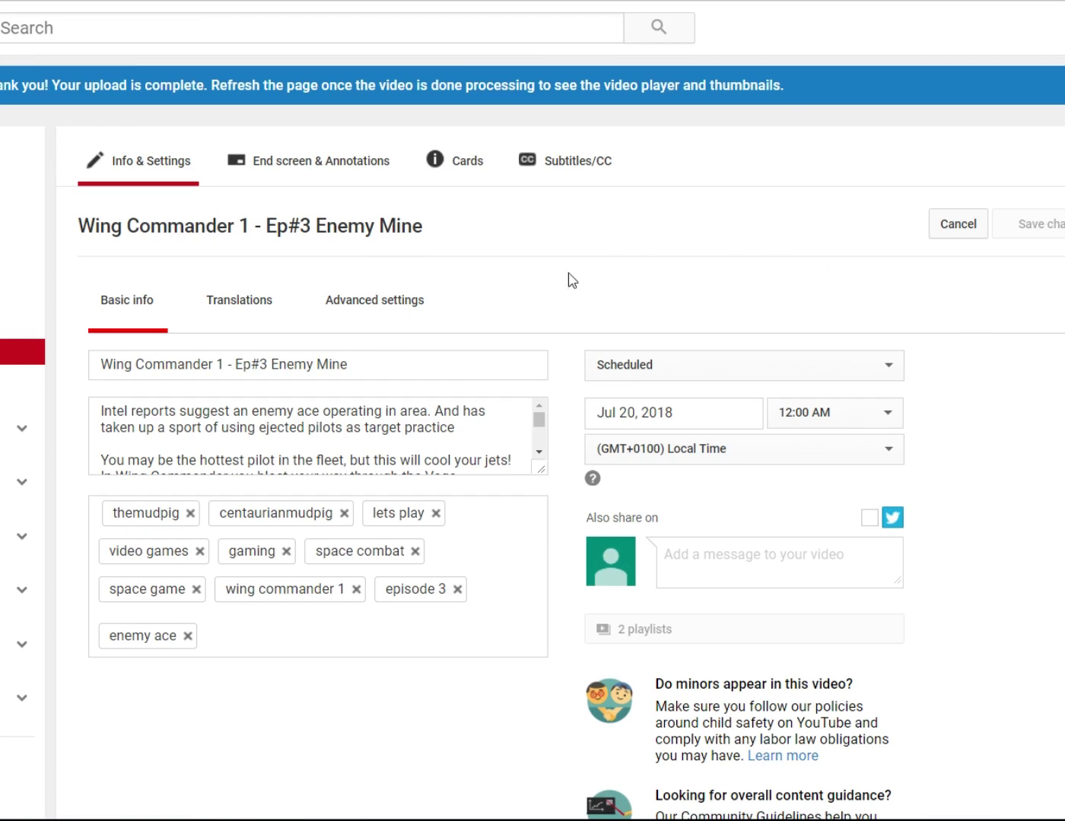
Step: Examine the advanced settings, schedule, description, tags and playlists of the Wing Commander 1 - Ep#3 Enemy Mine video
click(366, 306)
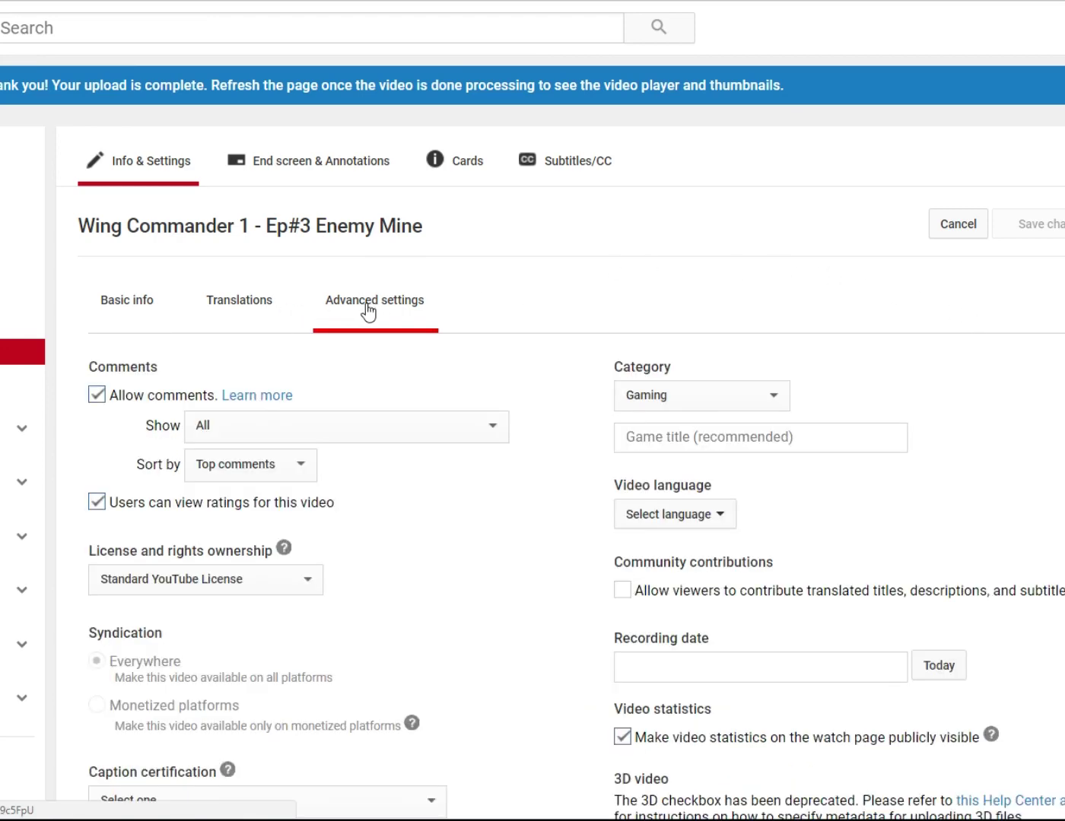
scroll(911, 321, down, 2)
scroll(803, 311, up, 2)
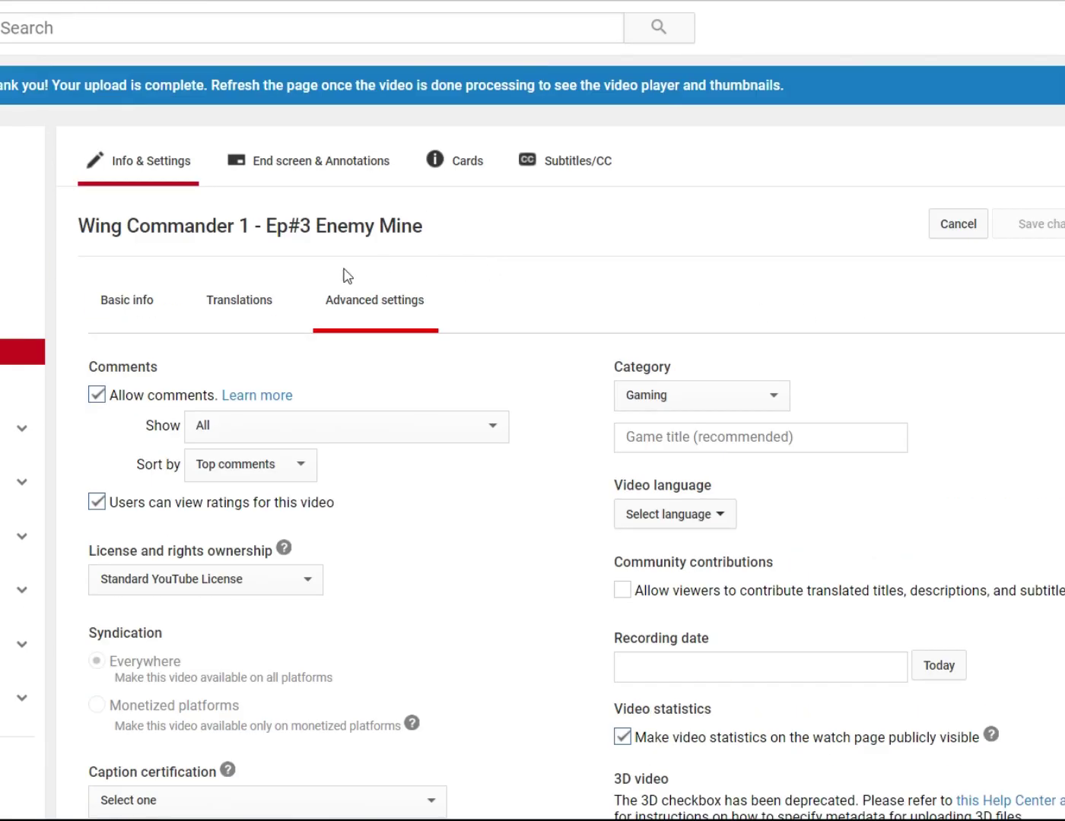
click(137, 305)
scroll(350, 301, down, 2)
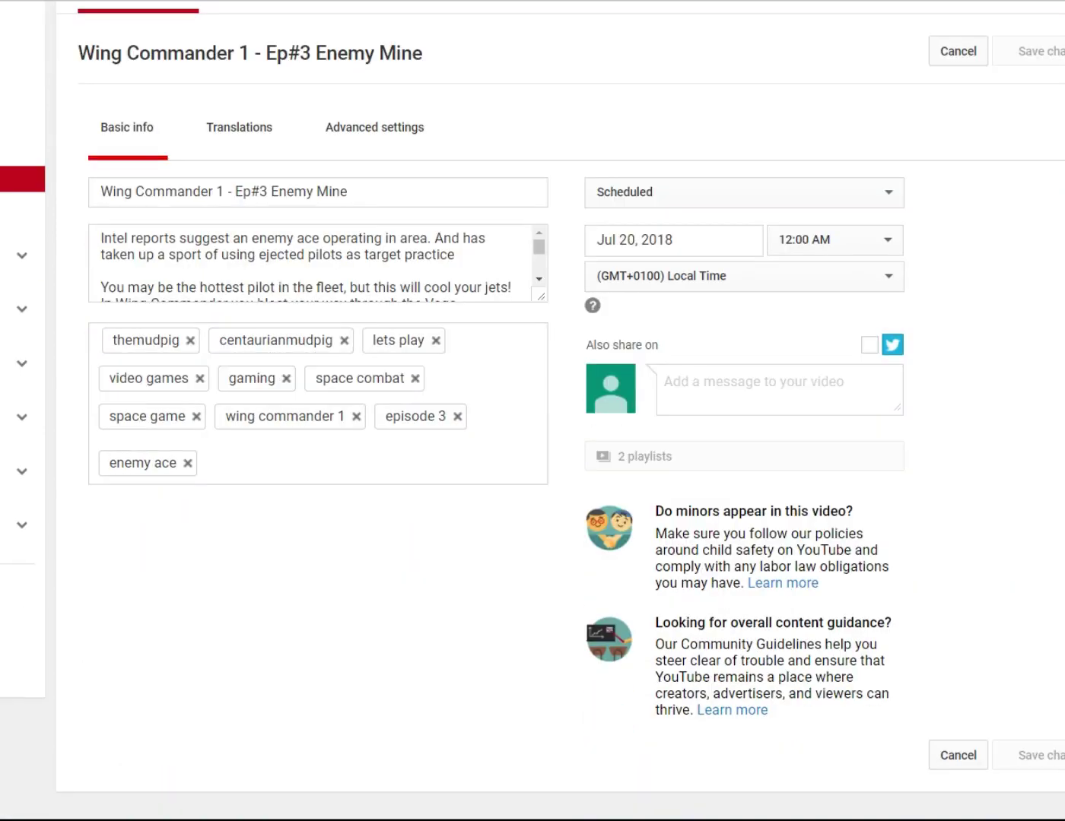
scroll(532, 411, up, 2)
scroll(532, 410, down, 4)
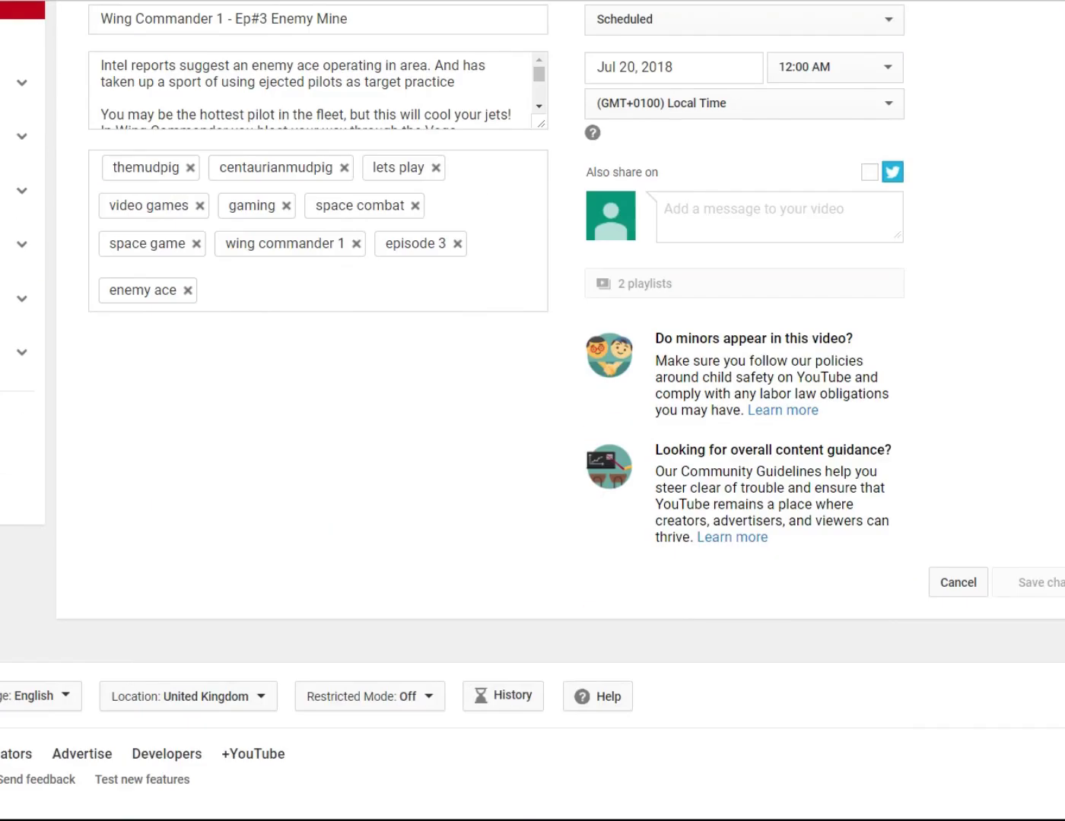
scroll(532, 411, up, 4)
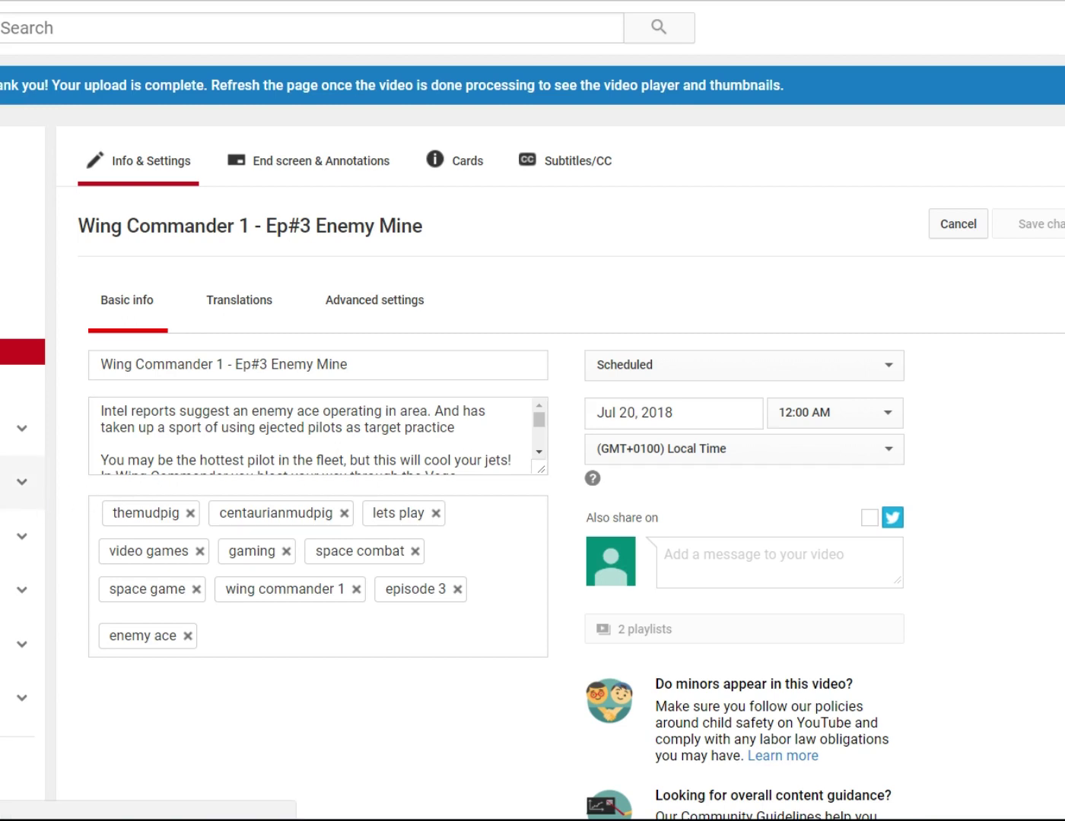
Step: Examine the channel's status and features, including its upload and custom thumbnail eligibility
click(7, 473)
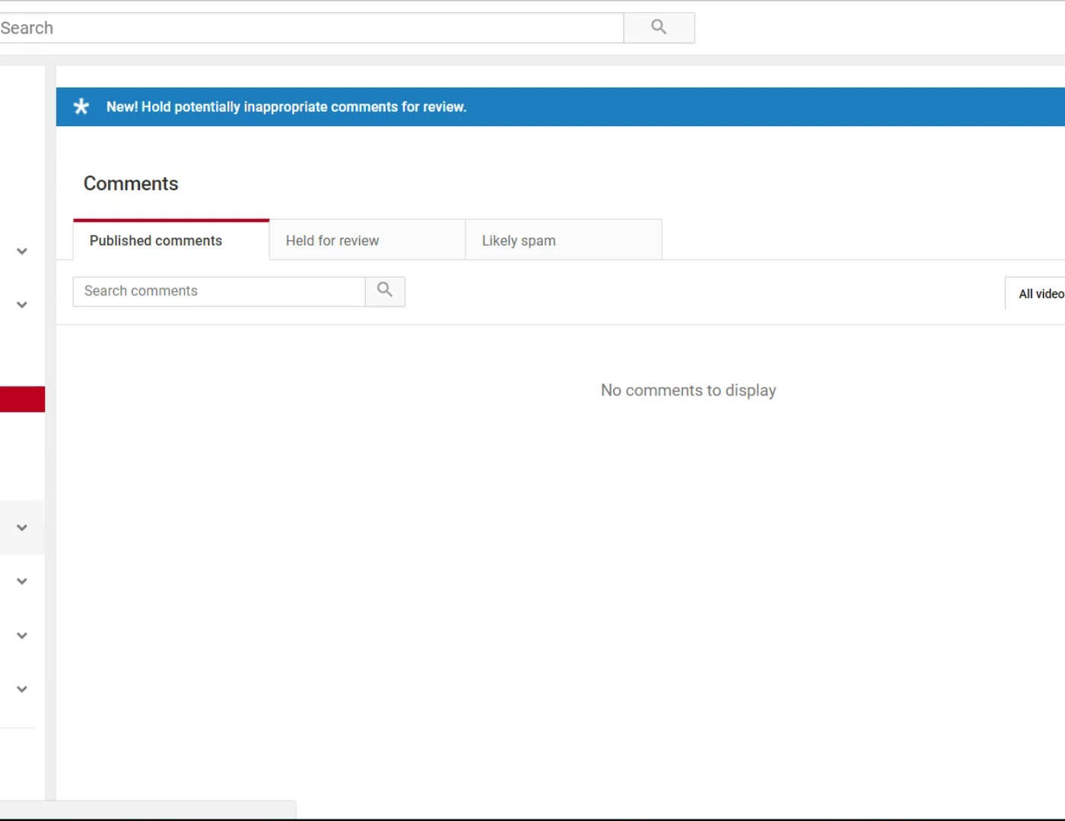
scroll(980, 470, down, 5)
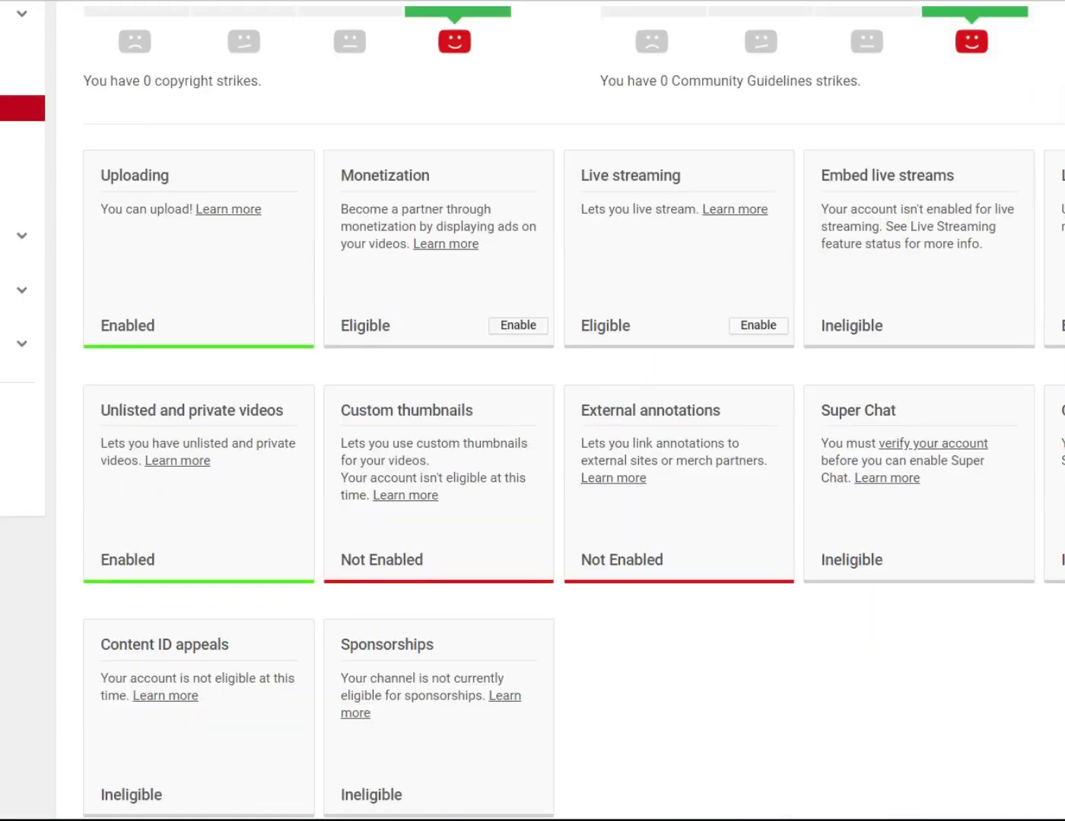
scroll(760, 449, down, 1)
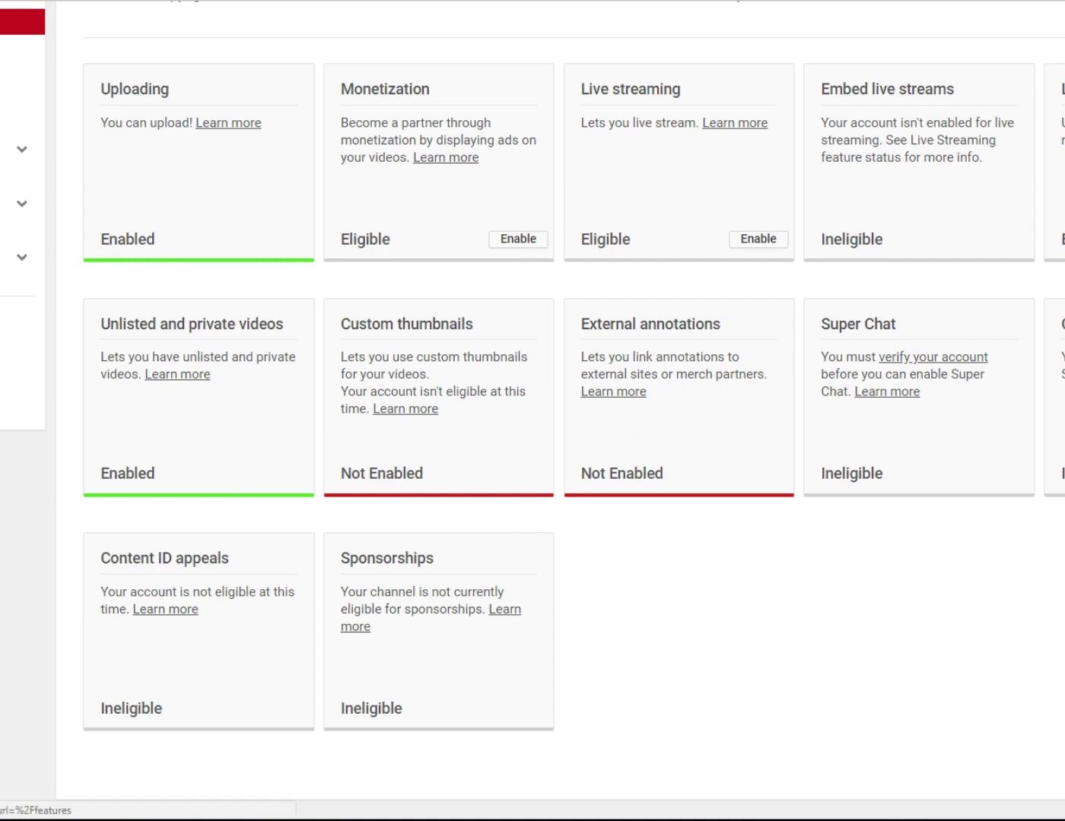
Step: Return to the video list and review the basic info of the Wing Commander 1 - Ep#1 Peace Corps! video
key(alt+Left)
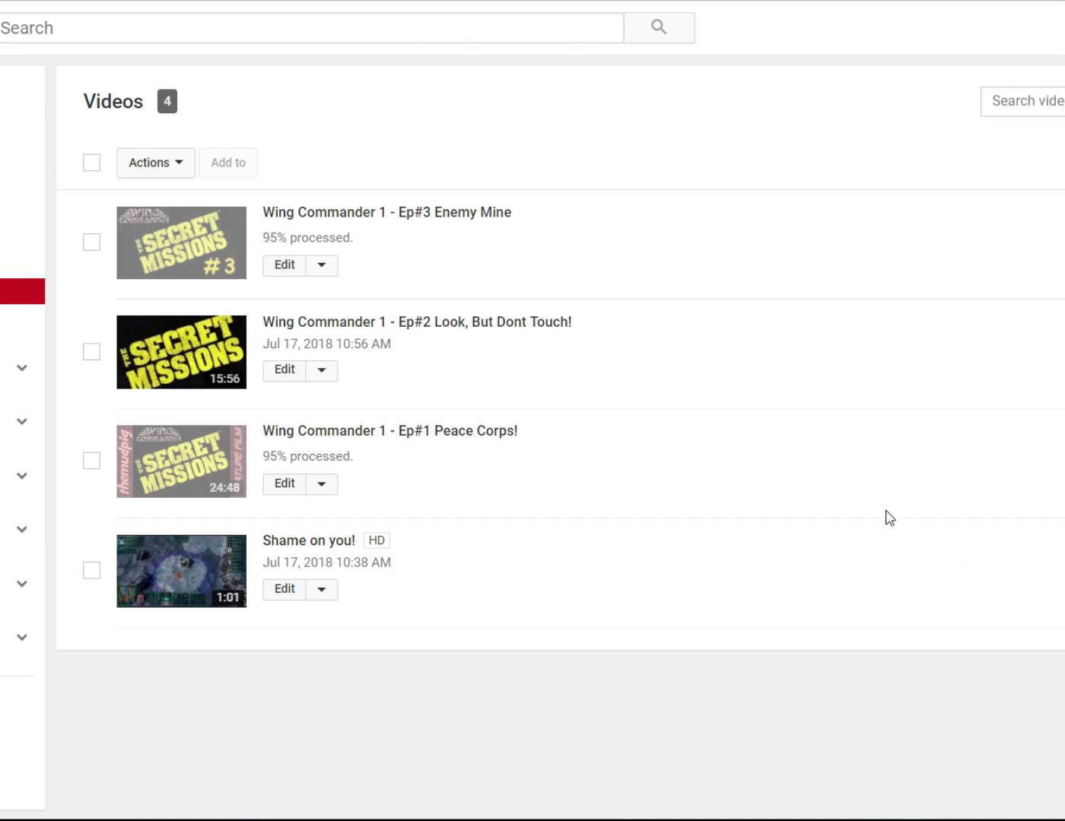
click(290, 499)
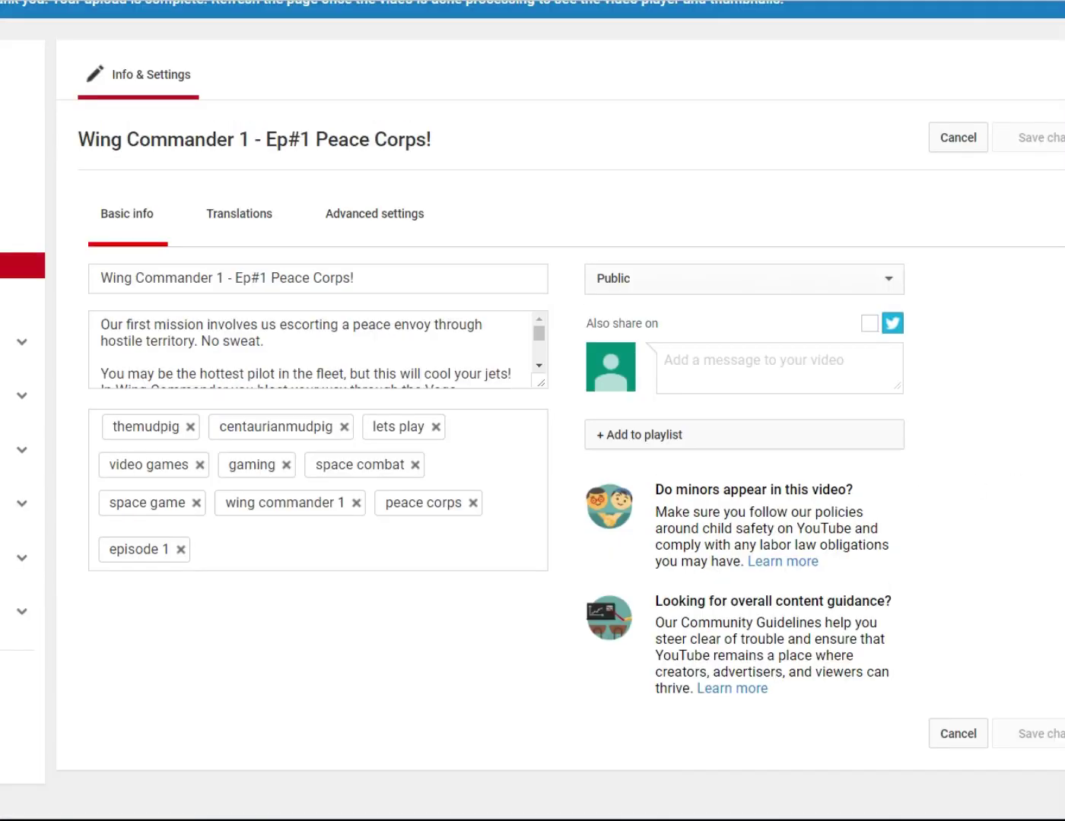
key(alt+Left)
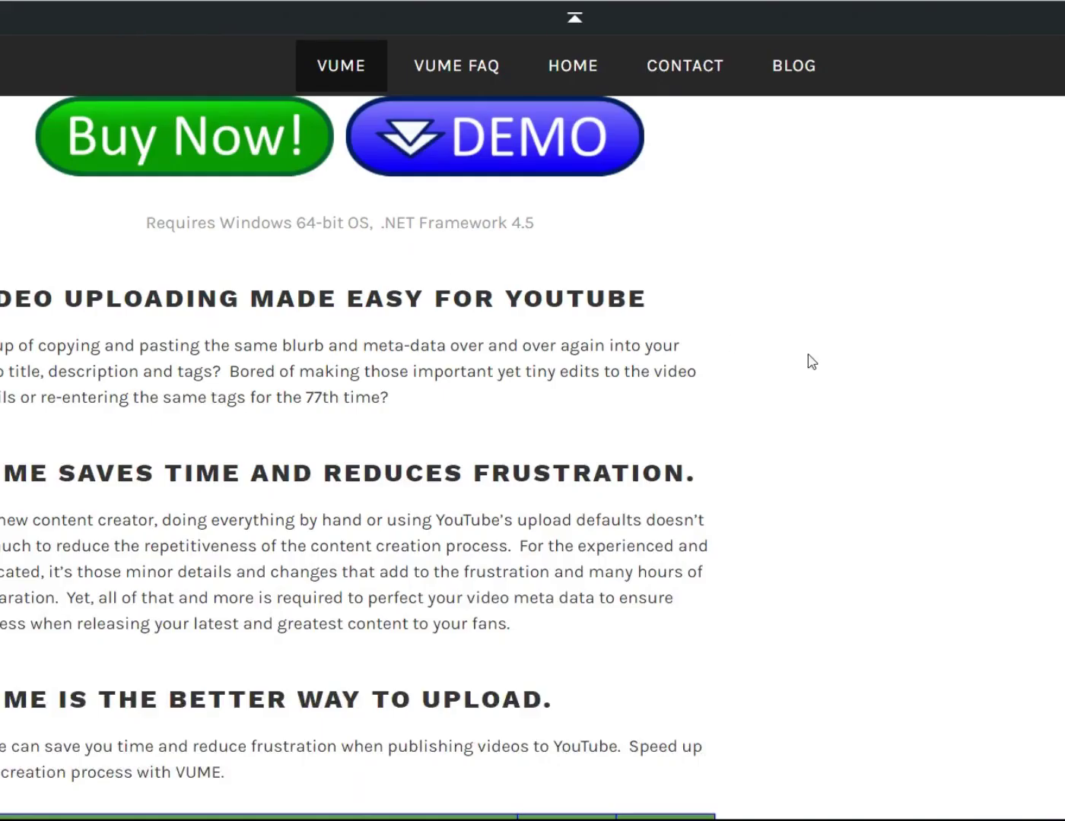
Step: View the VuMe product page with its purchase and demo download links on the Digitum Software website
scroll(742, 421, up, 15)
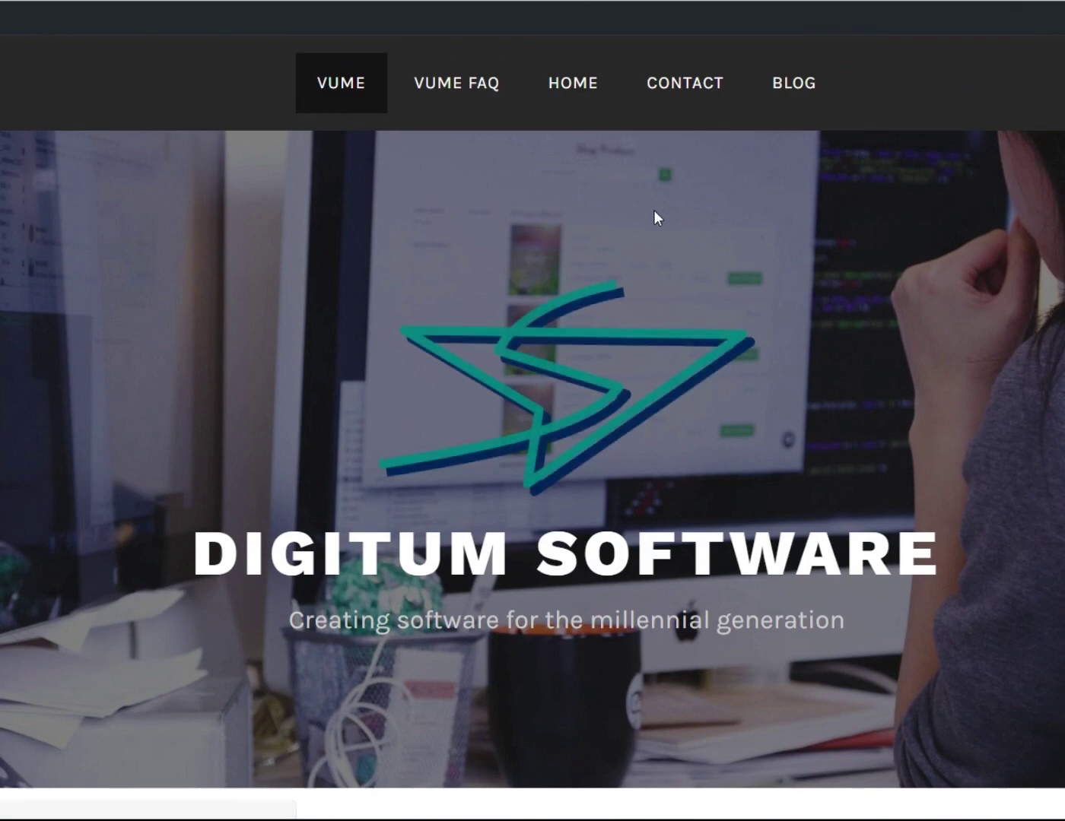
scroll(611, 277, down, 15)
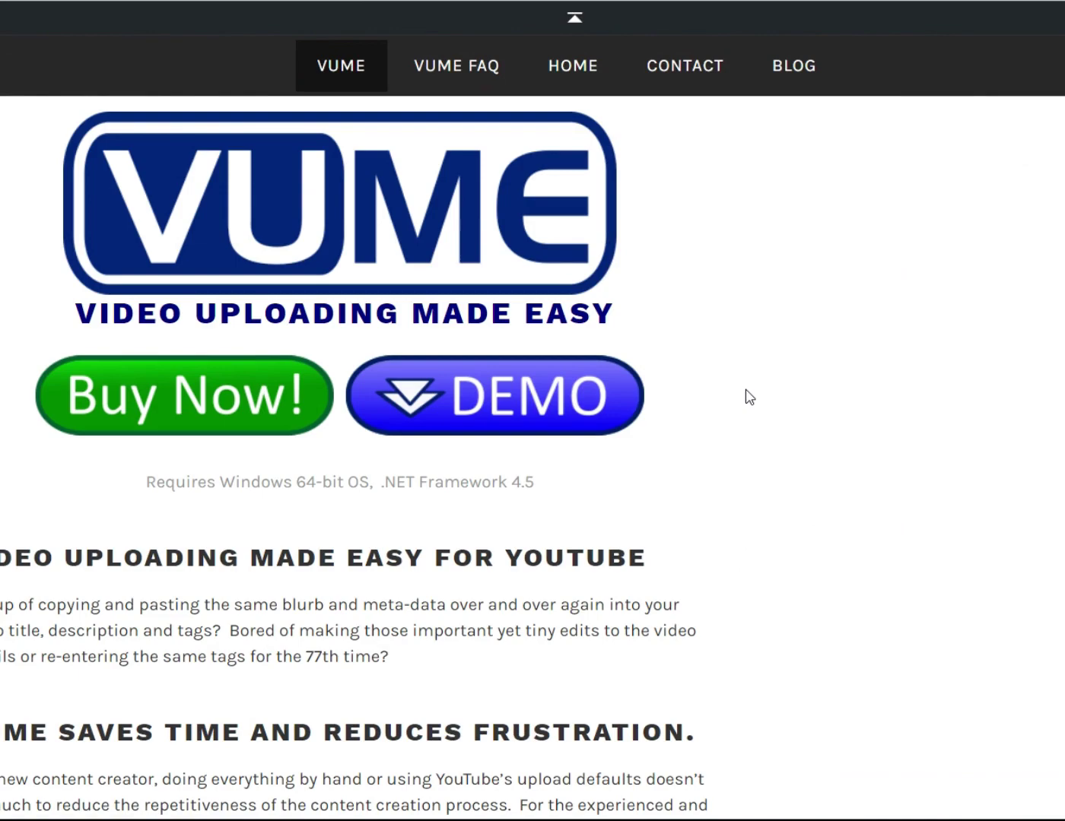
Step: Compare the demo and full versions in the General Features and YouTube Integrated Features tables of the VuMe product page
scroll(843, 428, down, 1)
scroll(839, 428, down, 2)
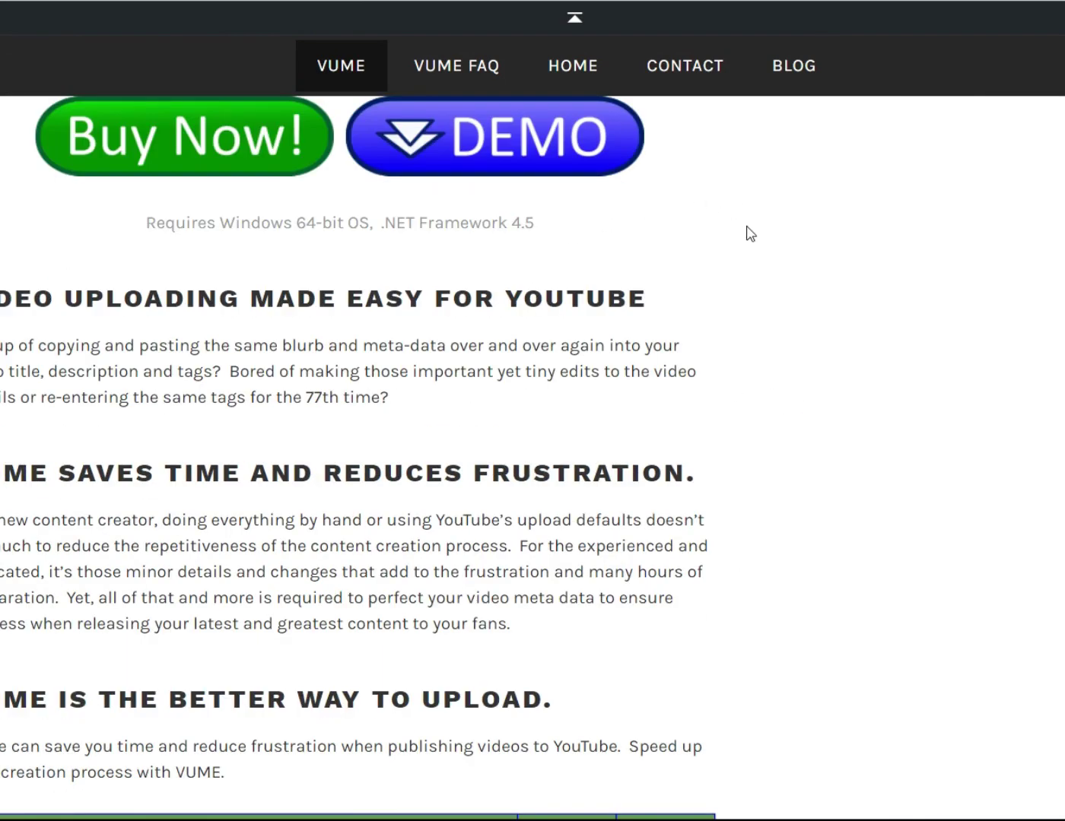
scroll(853, 225, down, 4)
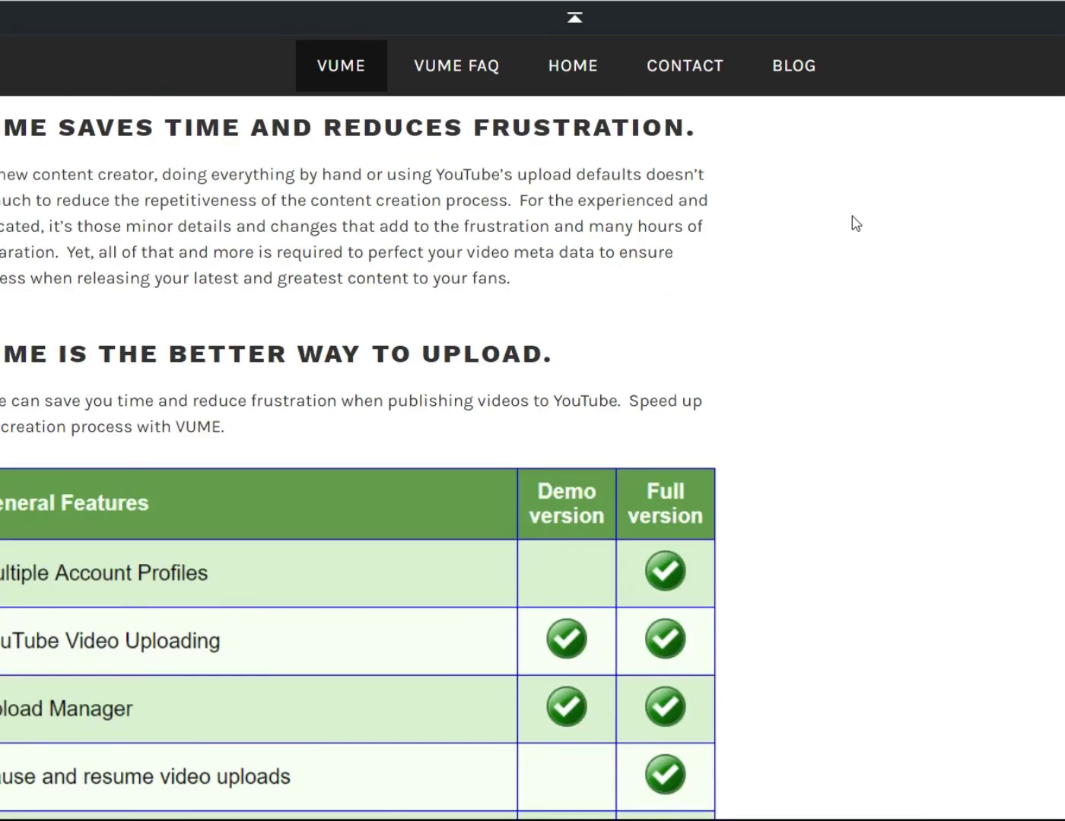
scroll(853, 224, down, 3)
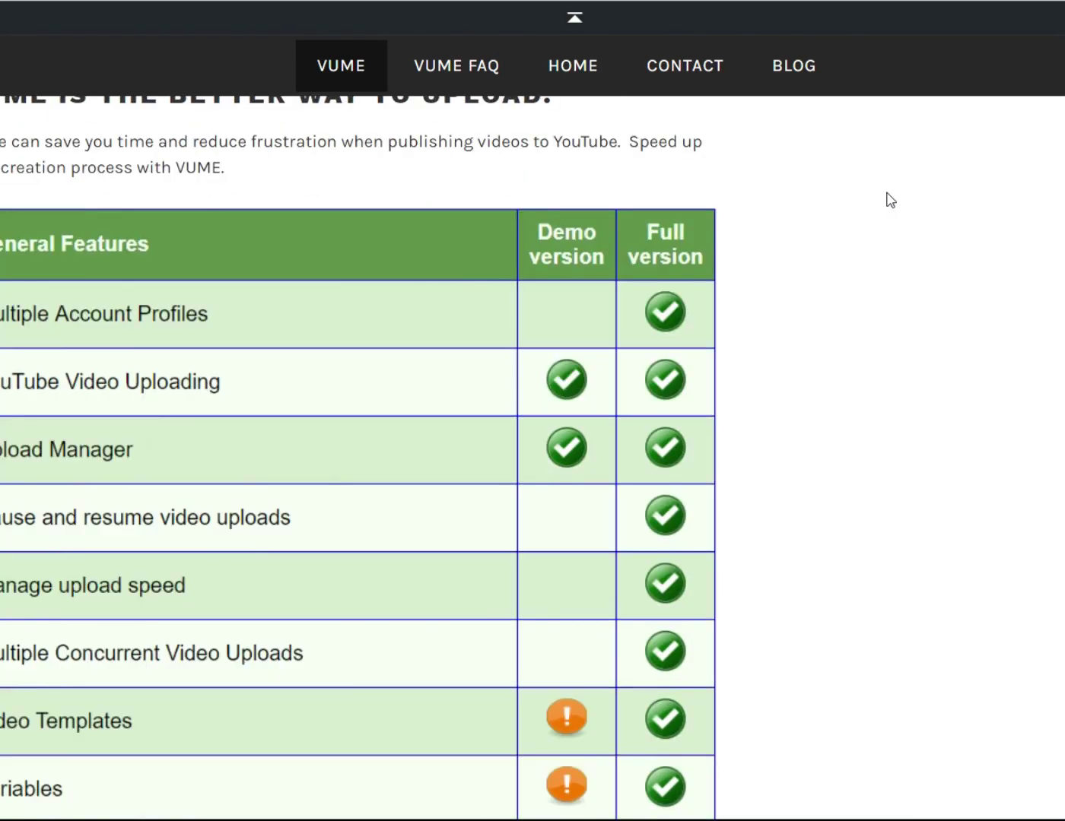
scroll(888, 199, down, 1)
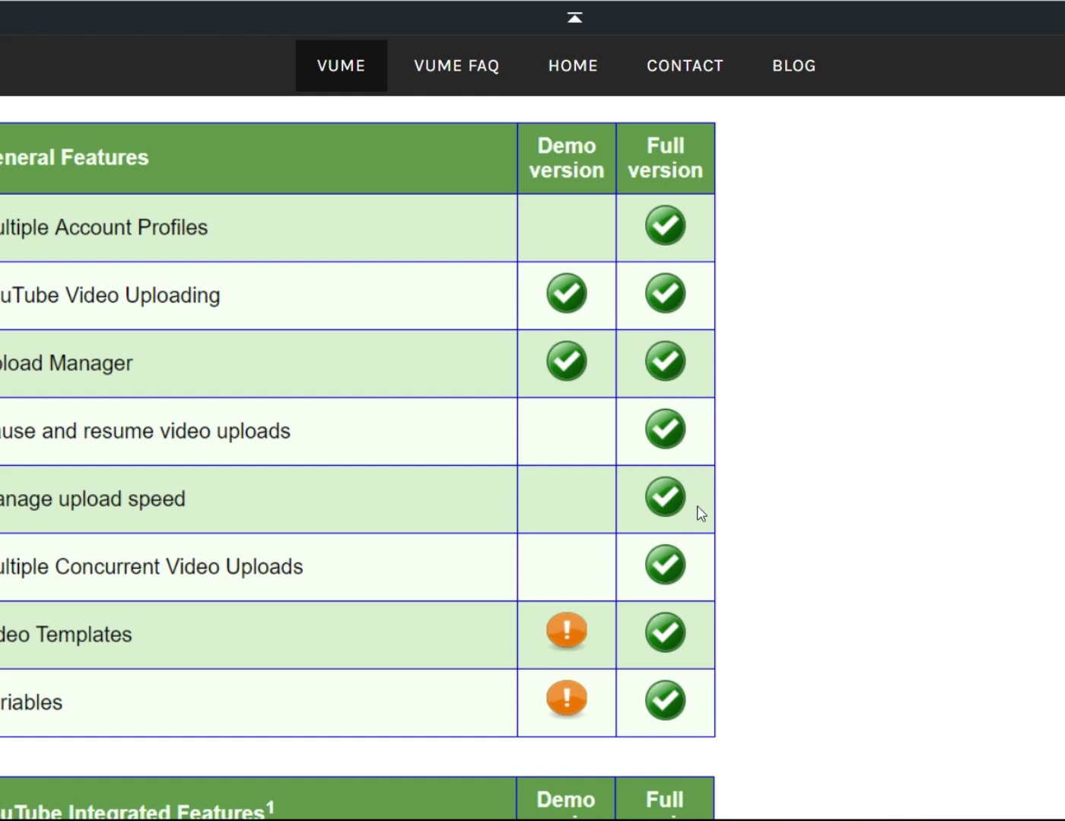
scroll(694, 560, down, 1)
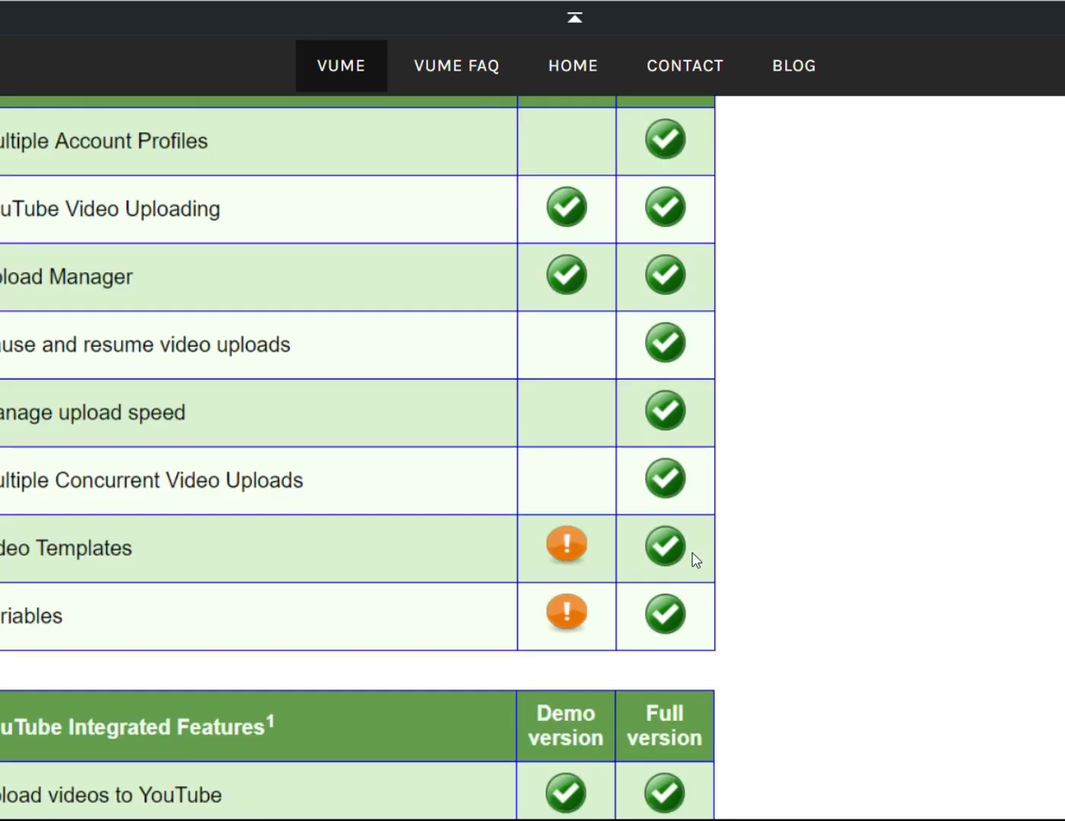
scroll(680, 479, down, 1)
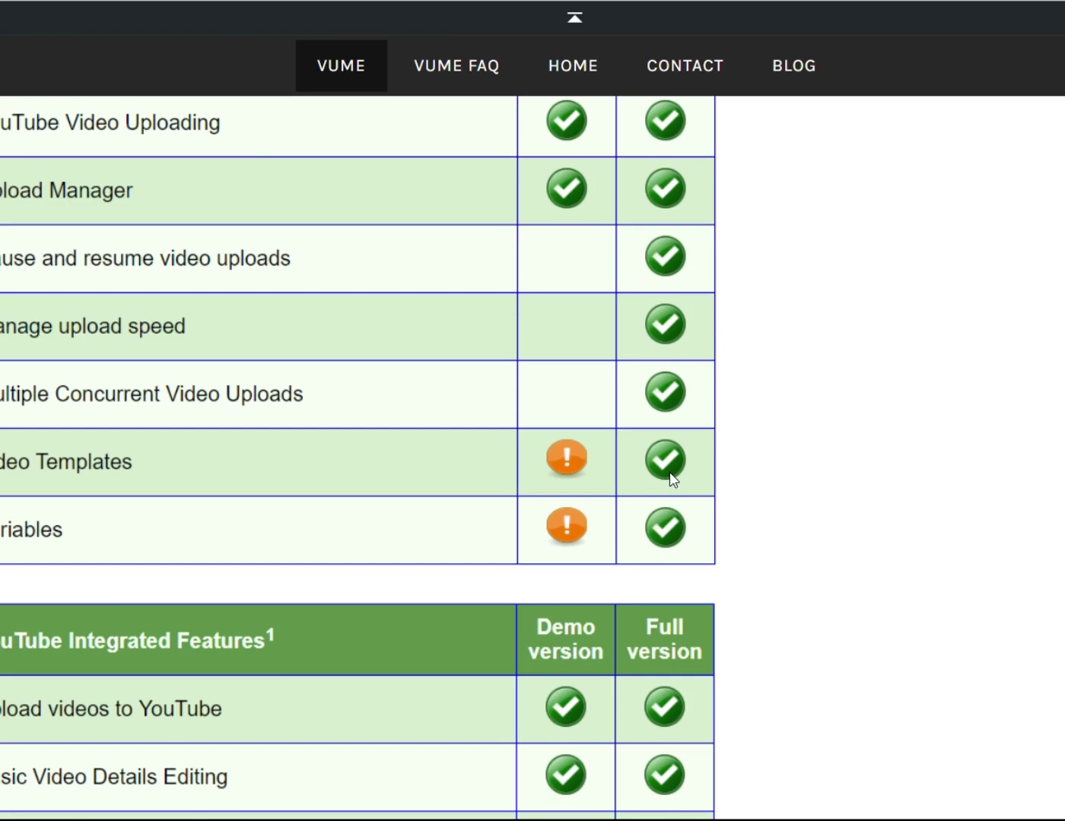
scroll(674, 479, down, 1)
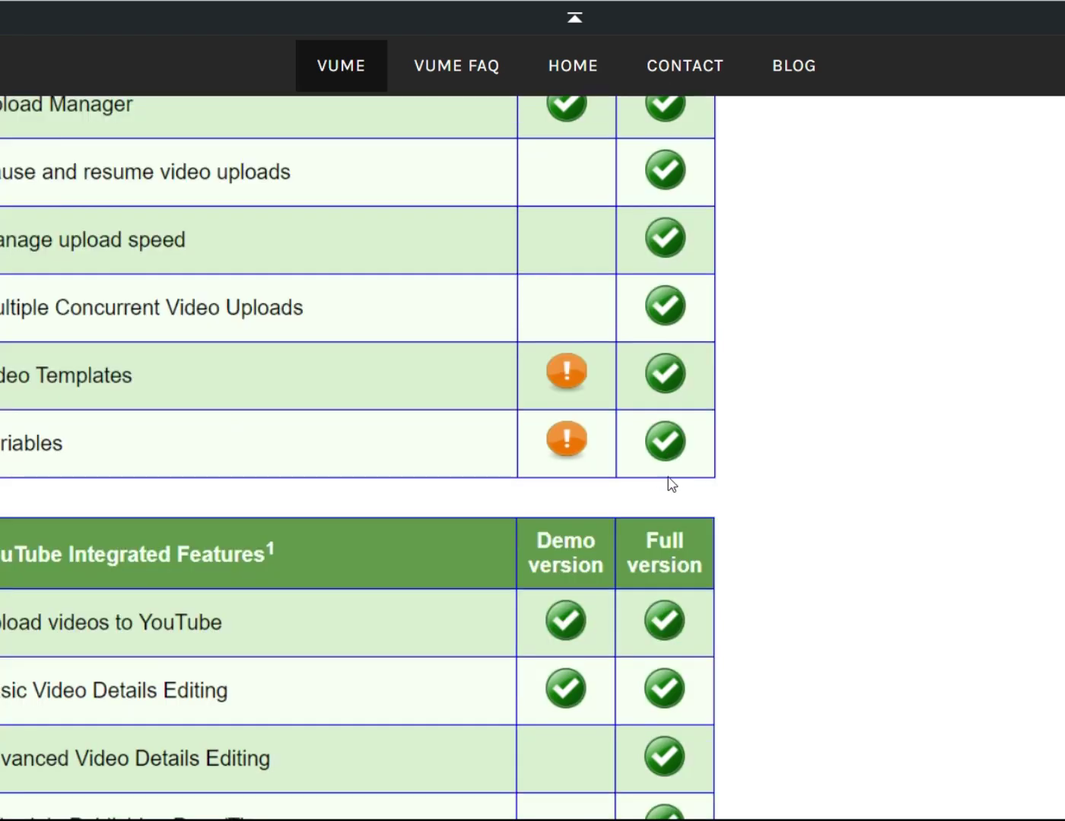
scroll(670, 435, down, 4)
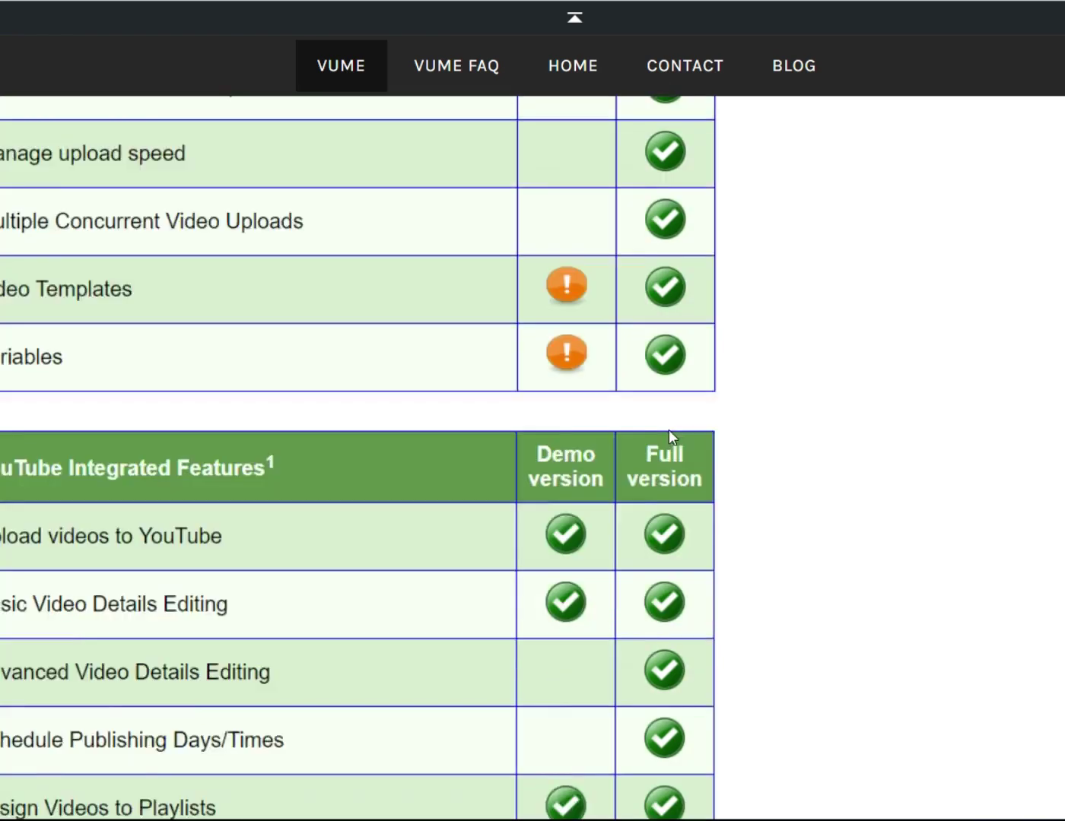